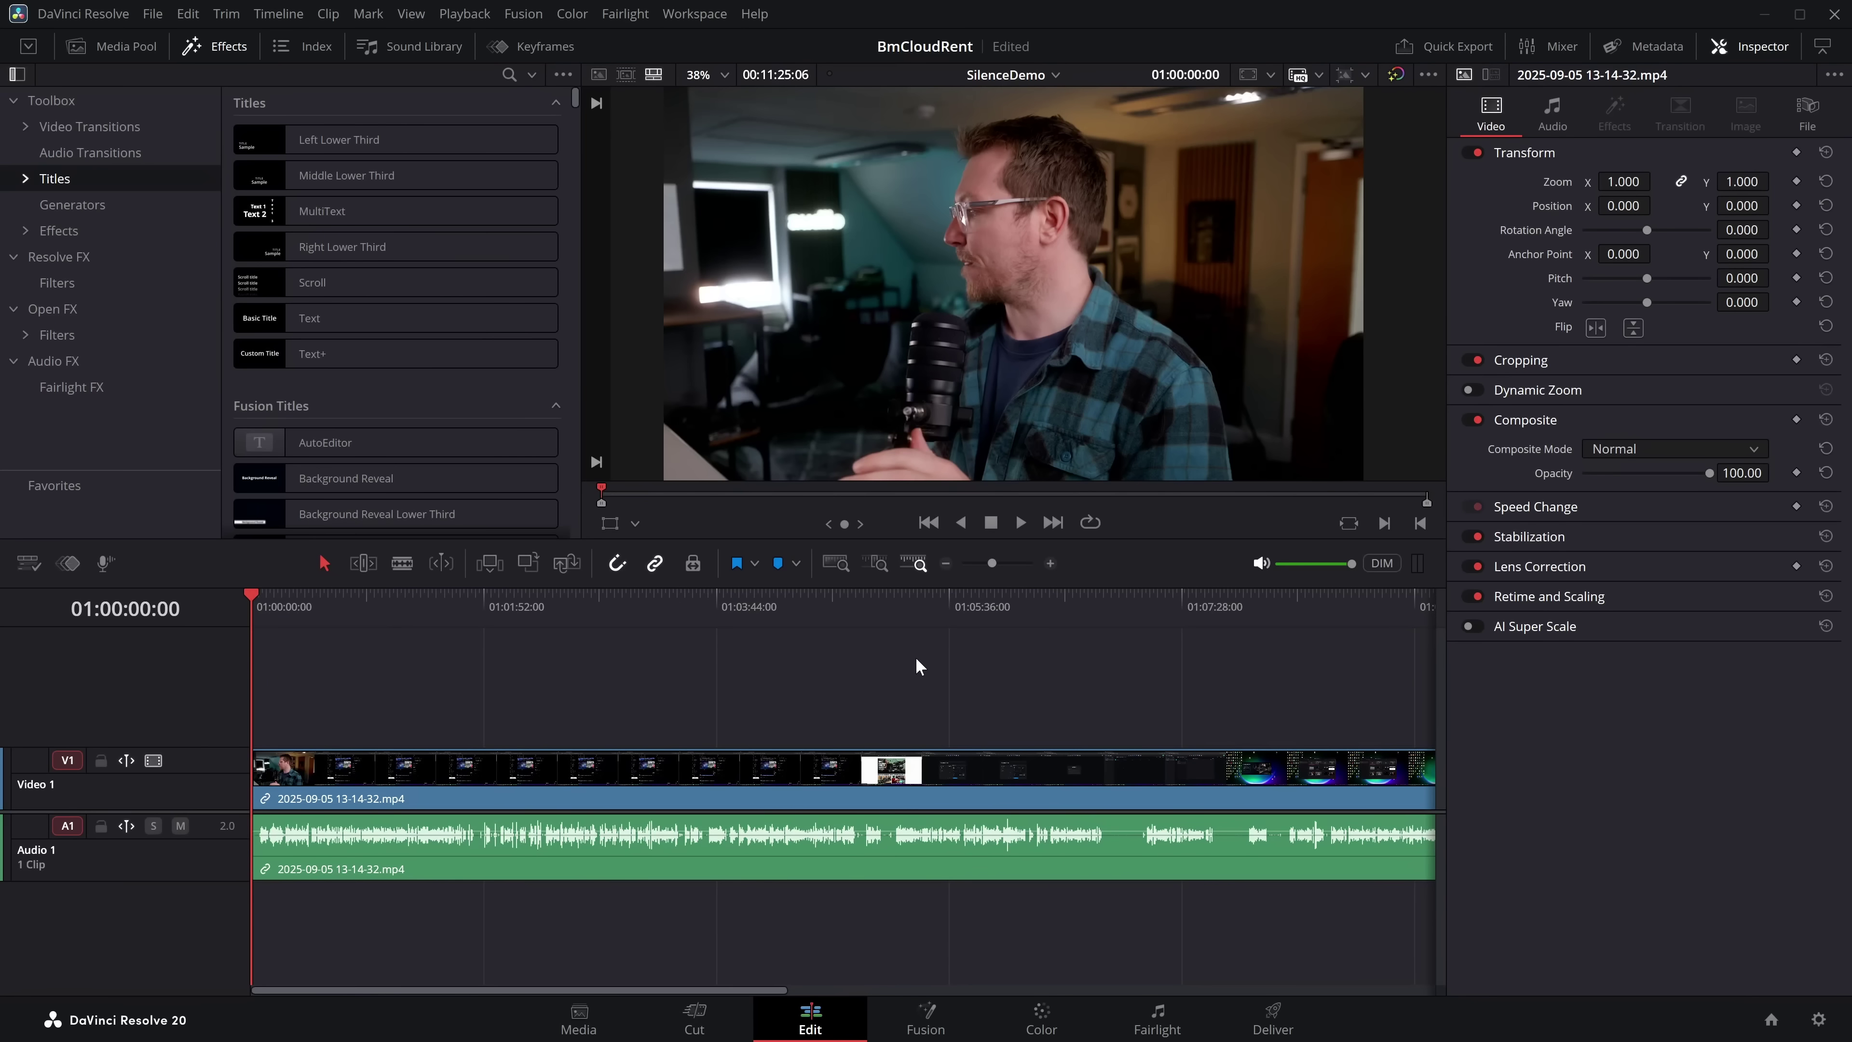
Step: Select the talking-head clip on the timeline
left_click(580, 788)
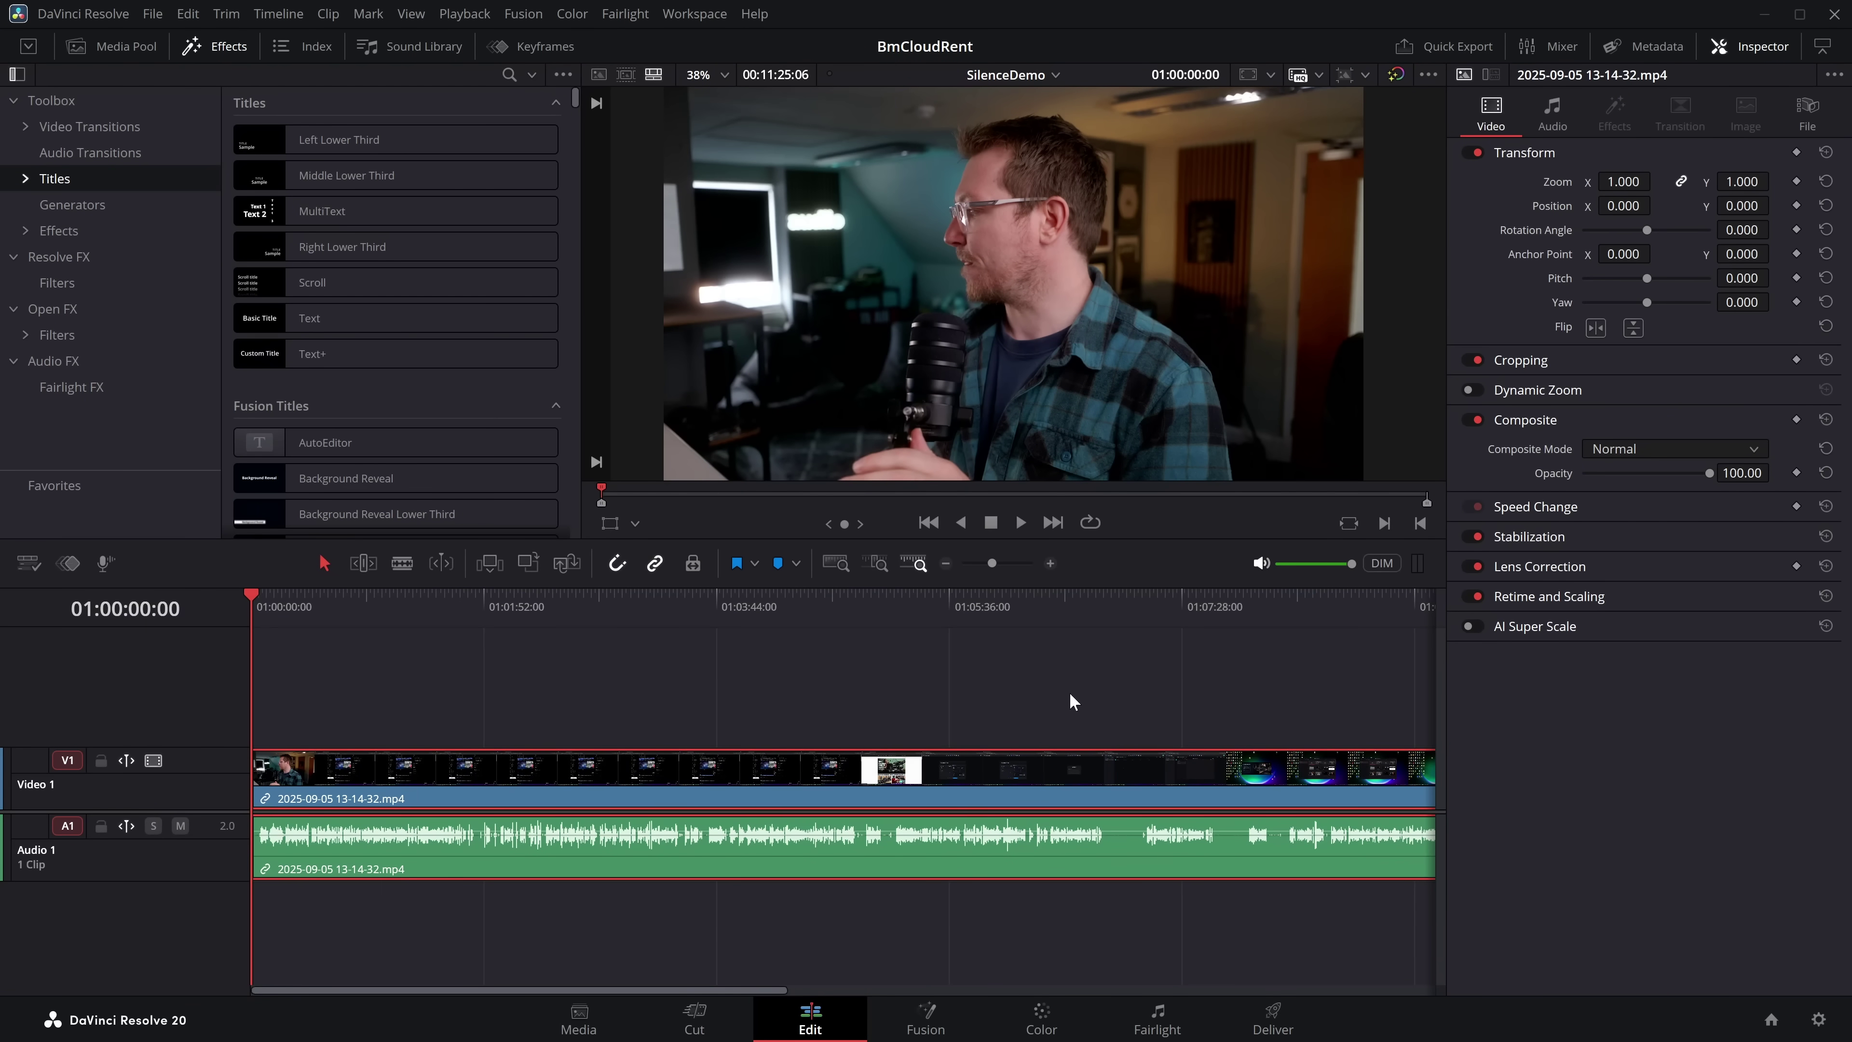
scroll(1051, 703, "right", 5)
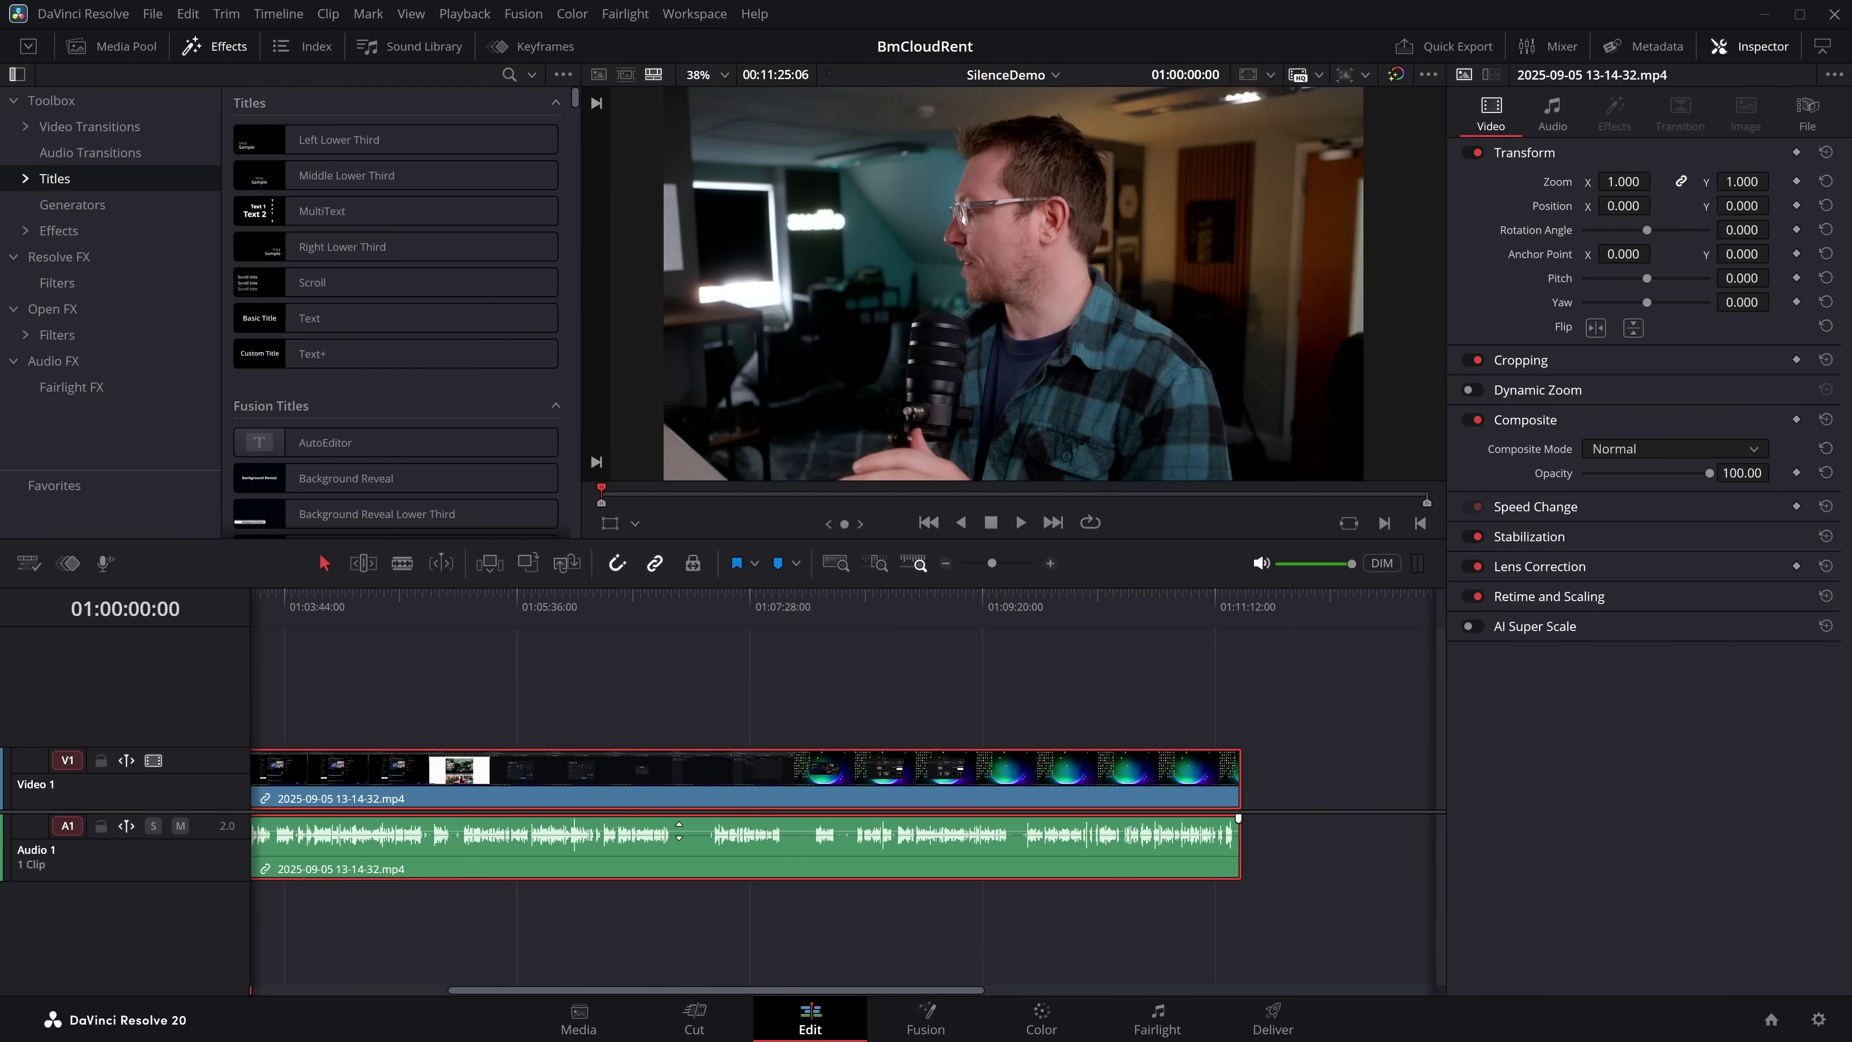
scroll(486, 752, "left", 5)
left_click(804, 675)
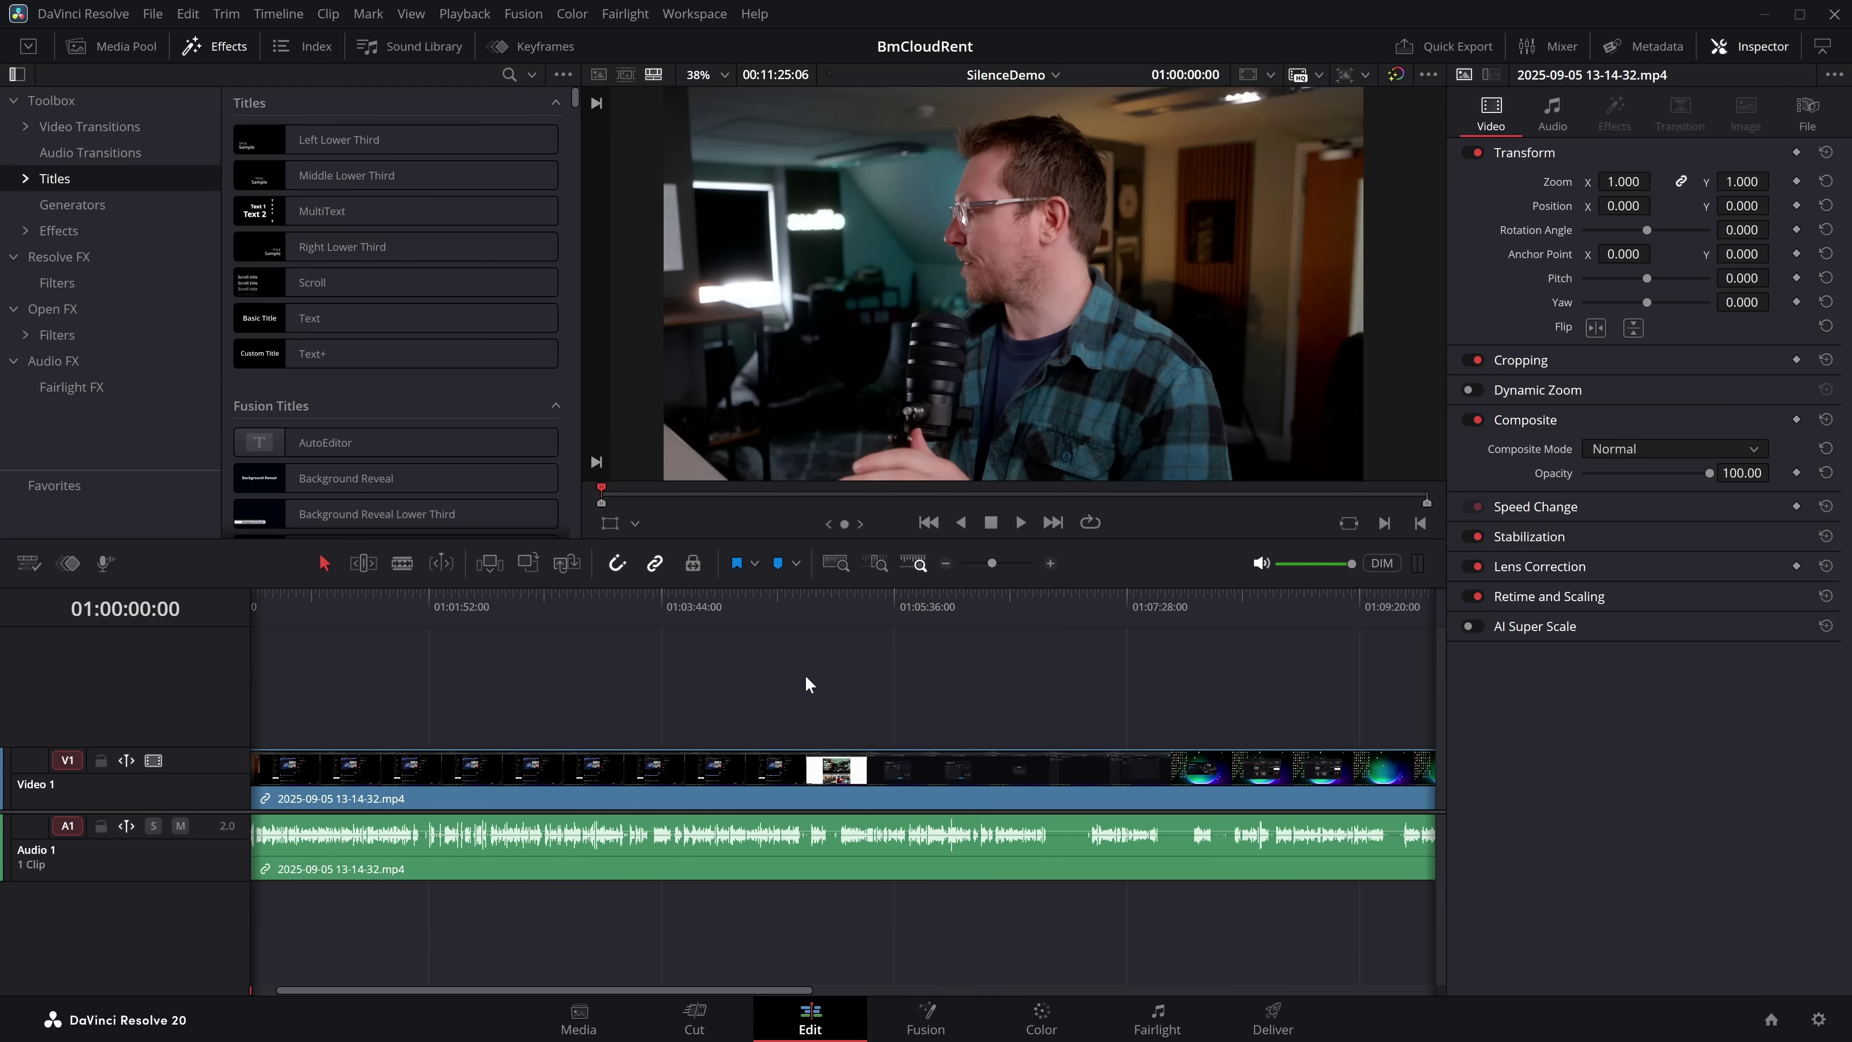
left_click(678, 773)
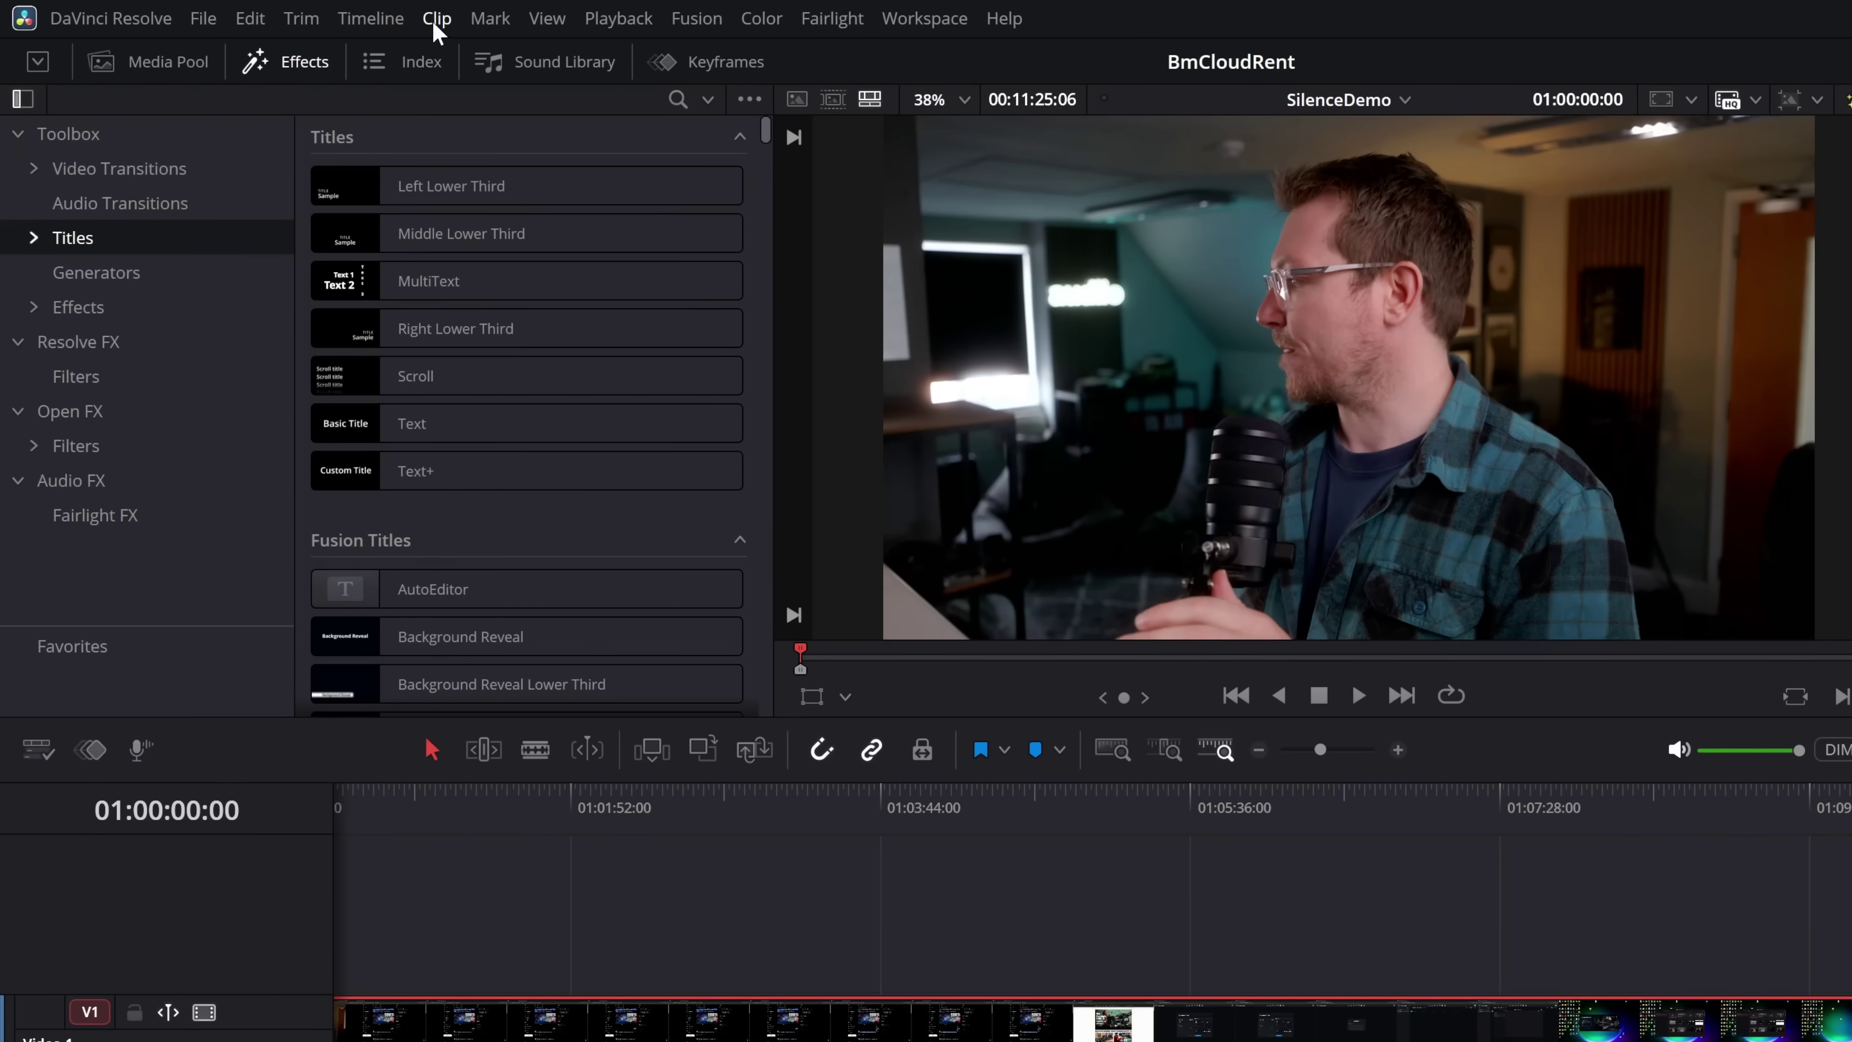
Step: Open Clip > Audio Operations > Ripple Delete Silence, showing a -24.6 dB threshold
left_click(436, 18)
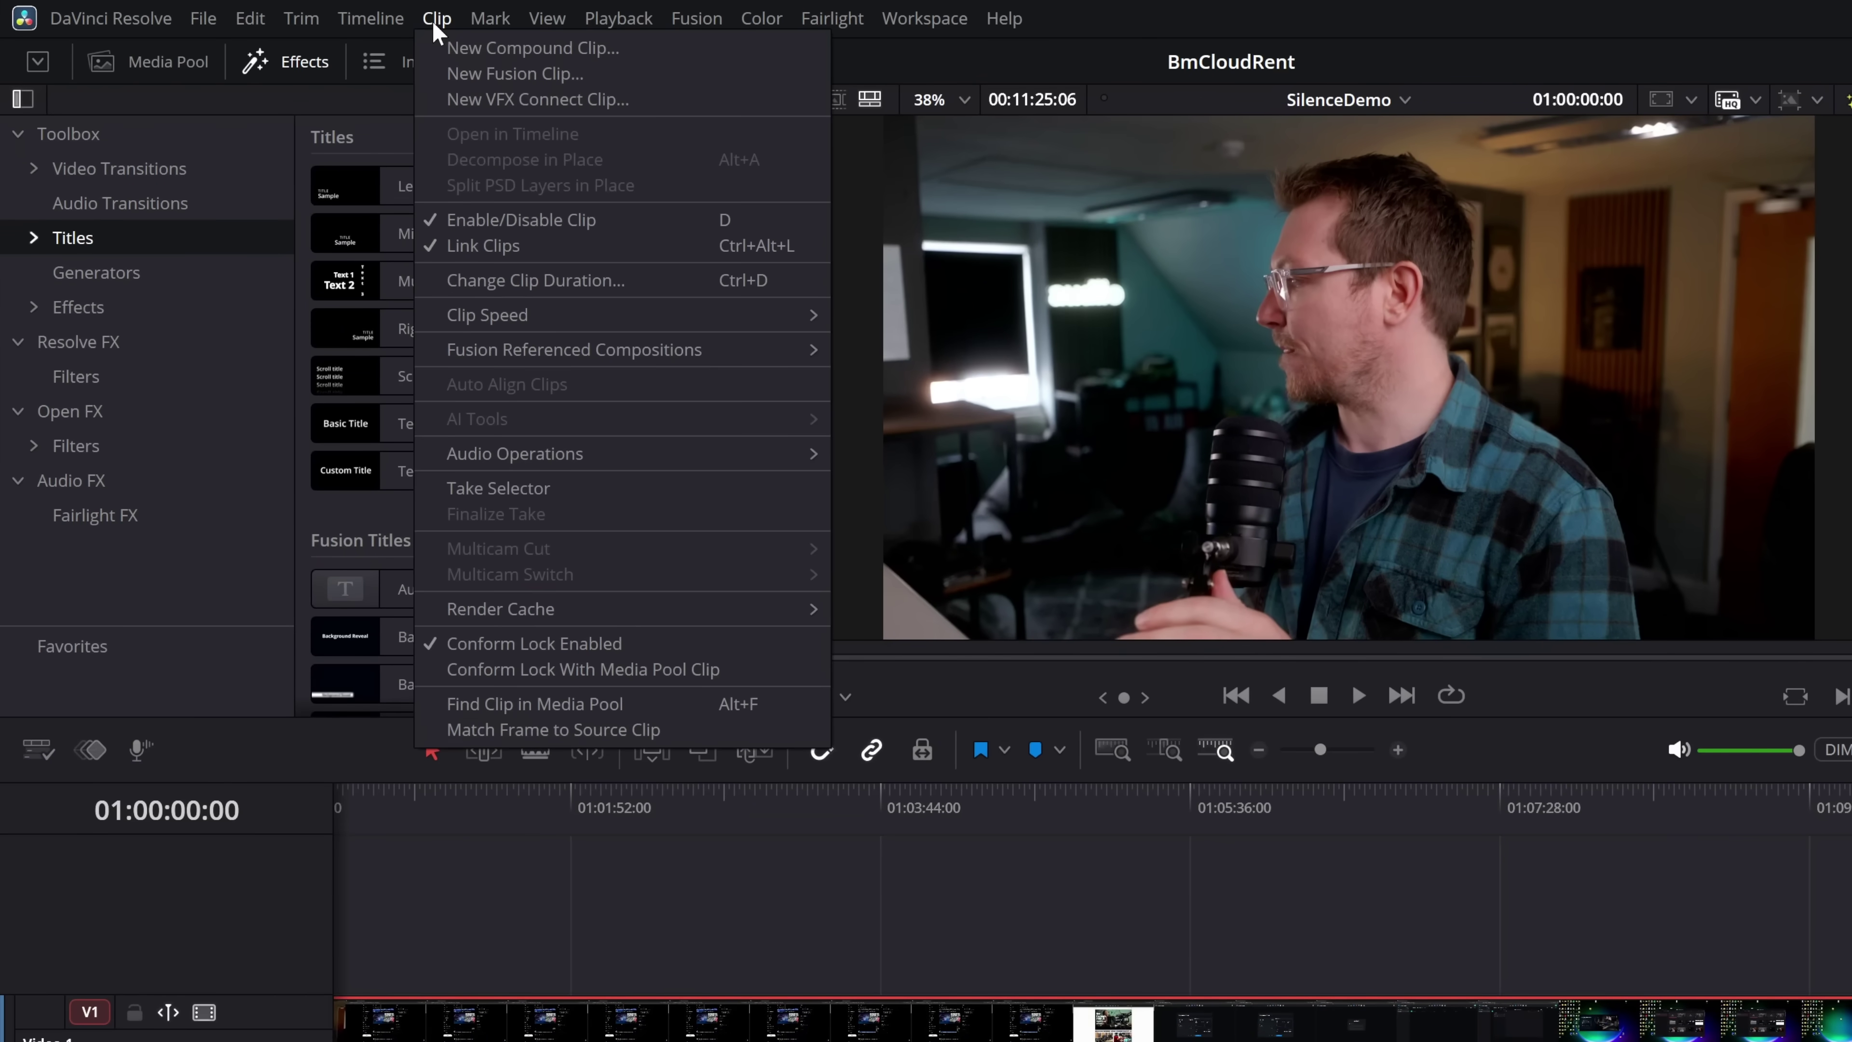
mouse_move(765, 454)
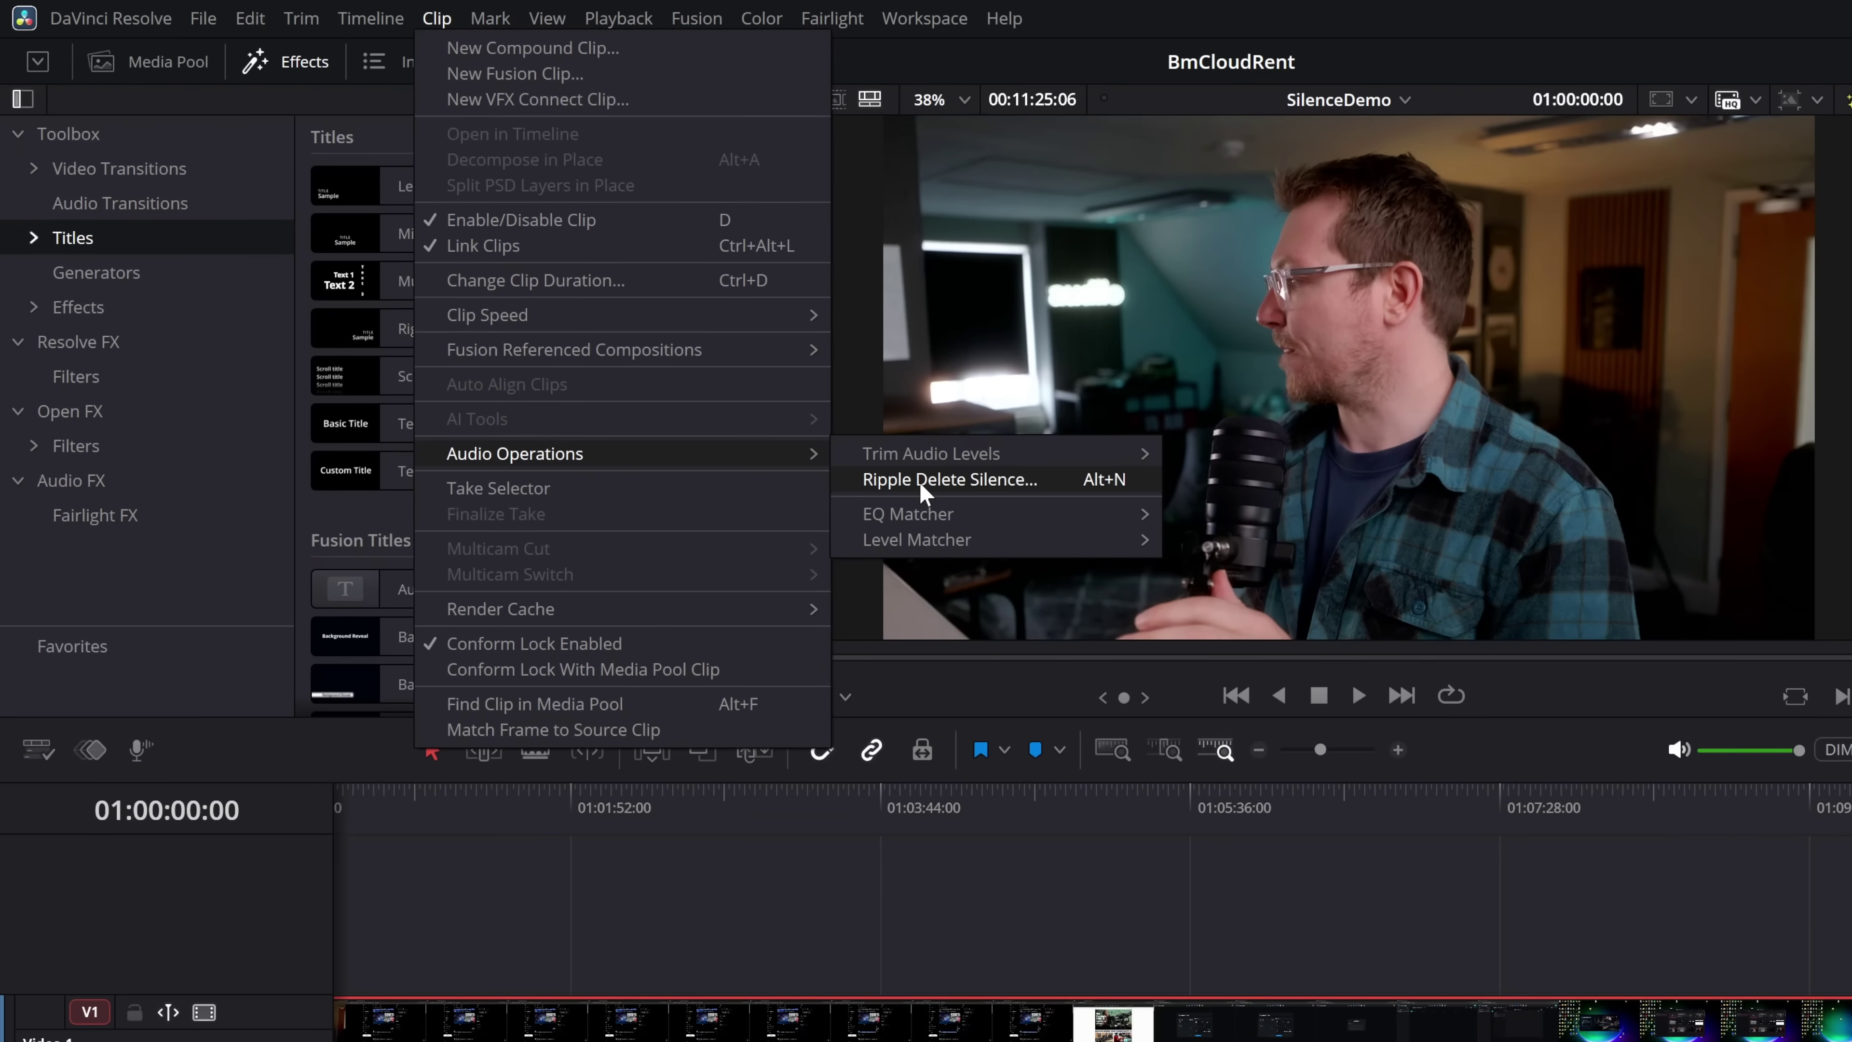
left_click(985, 481)
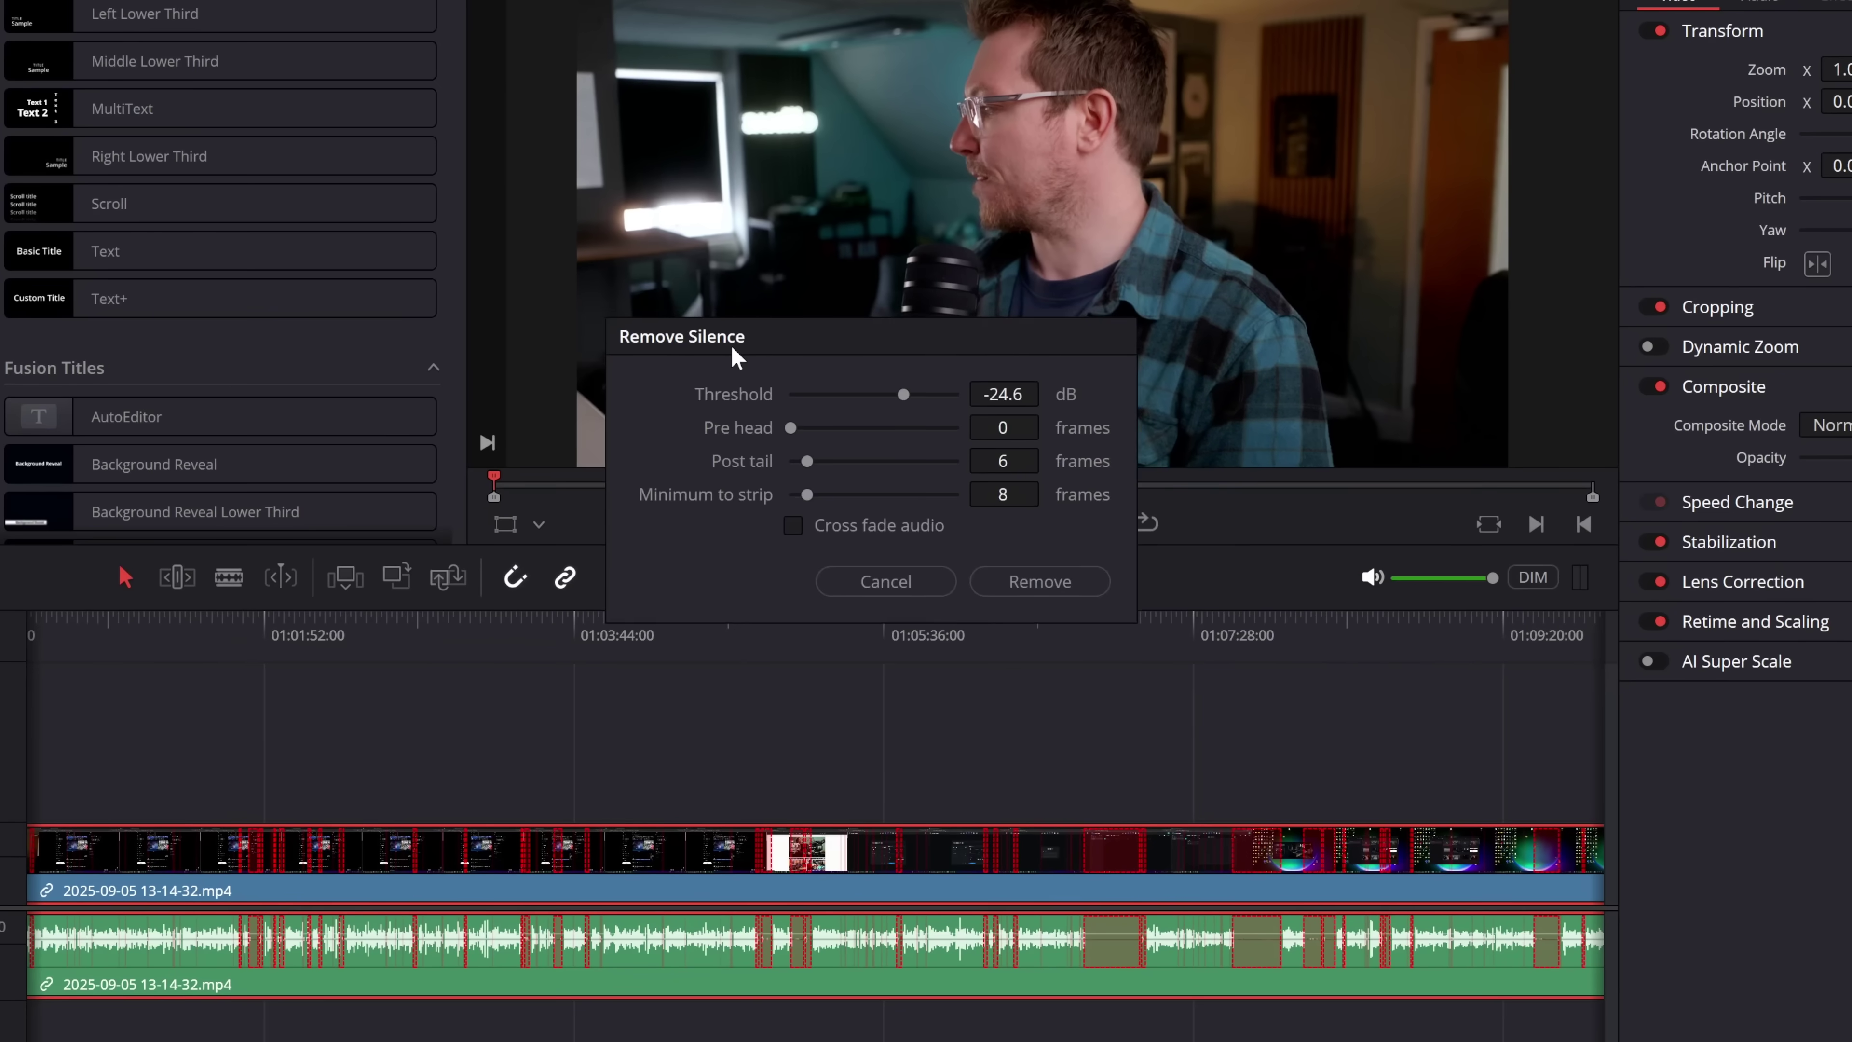
Step: Move the Remove Silence dialog to the left, clear of the timeline
left_click_drag(726, 325, 110, 322)
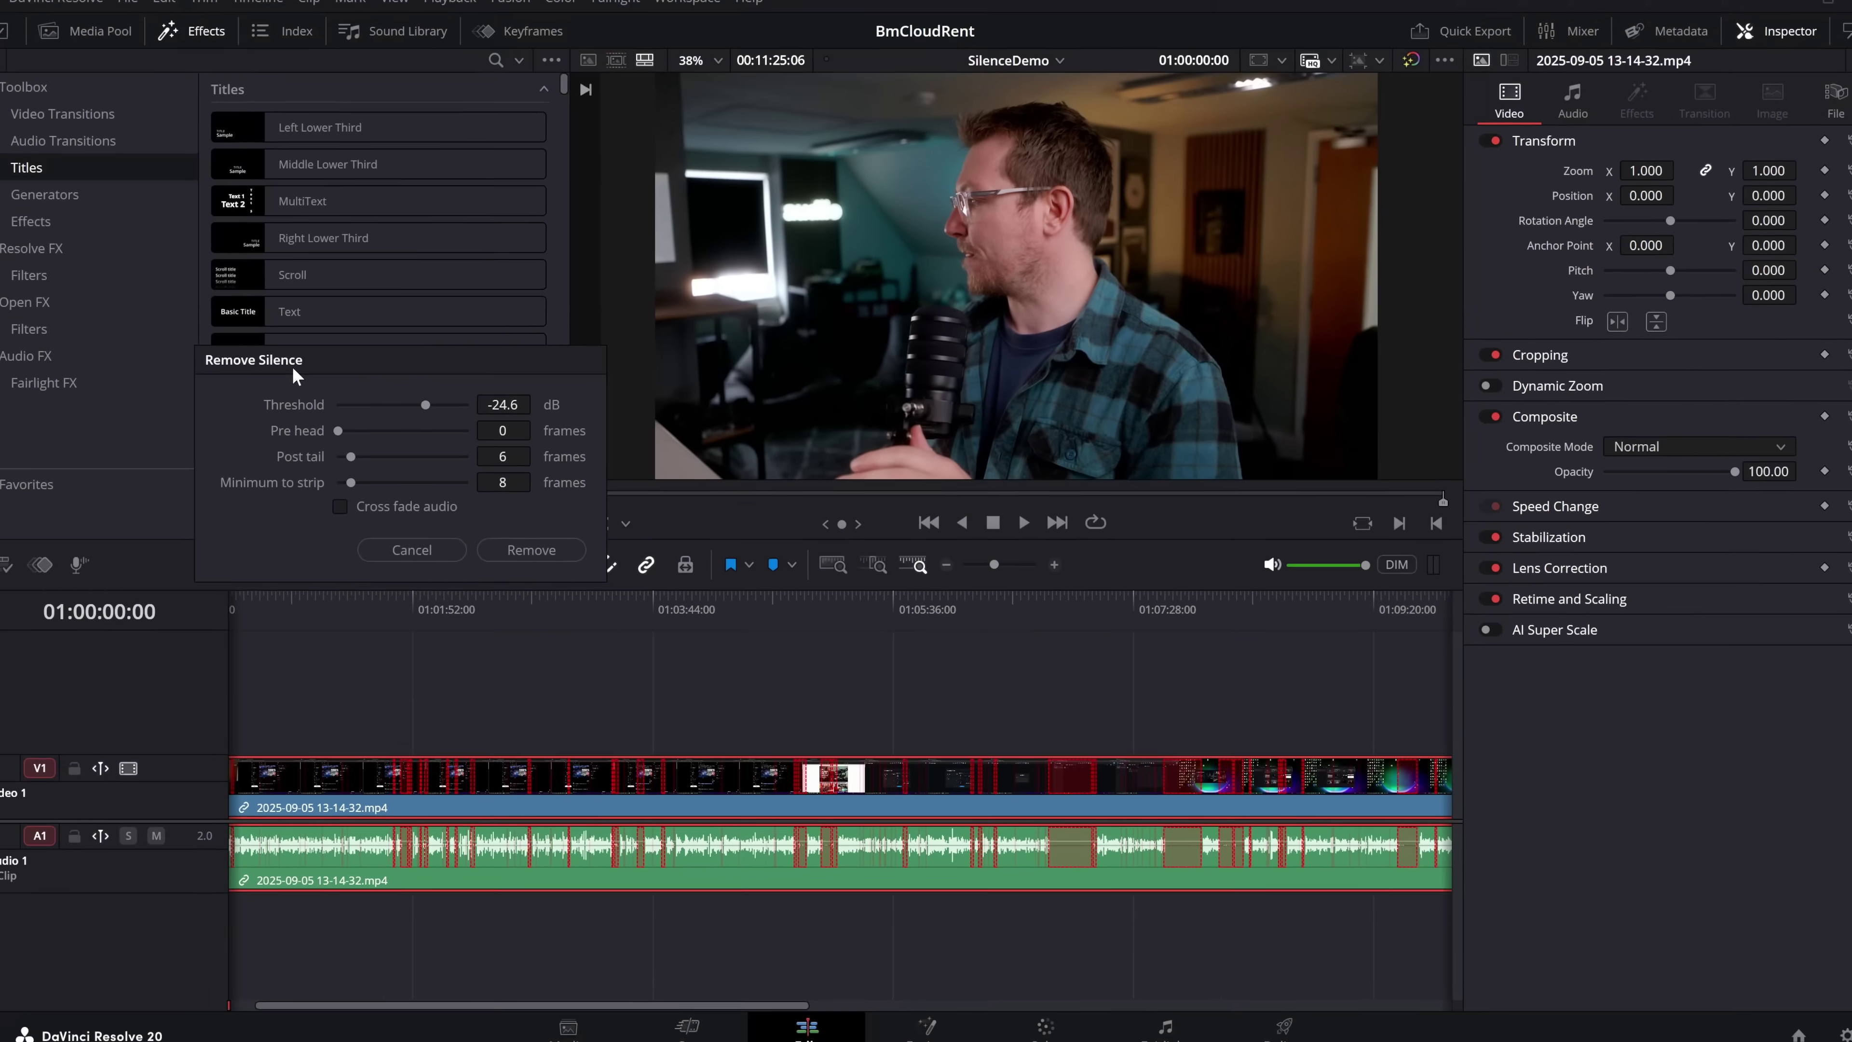
left_click_drag(292, 366, 232, 329)
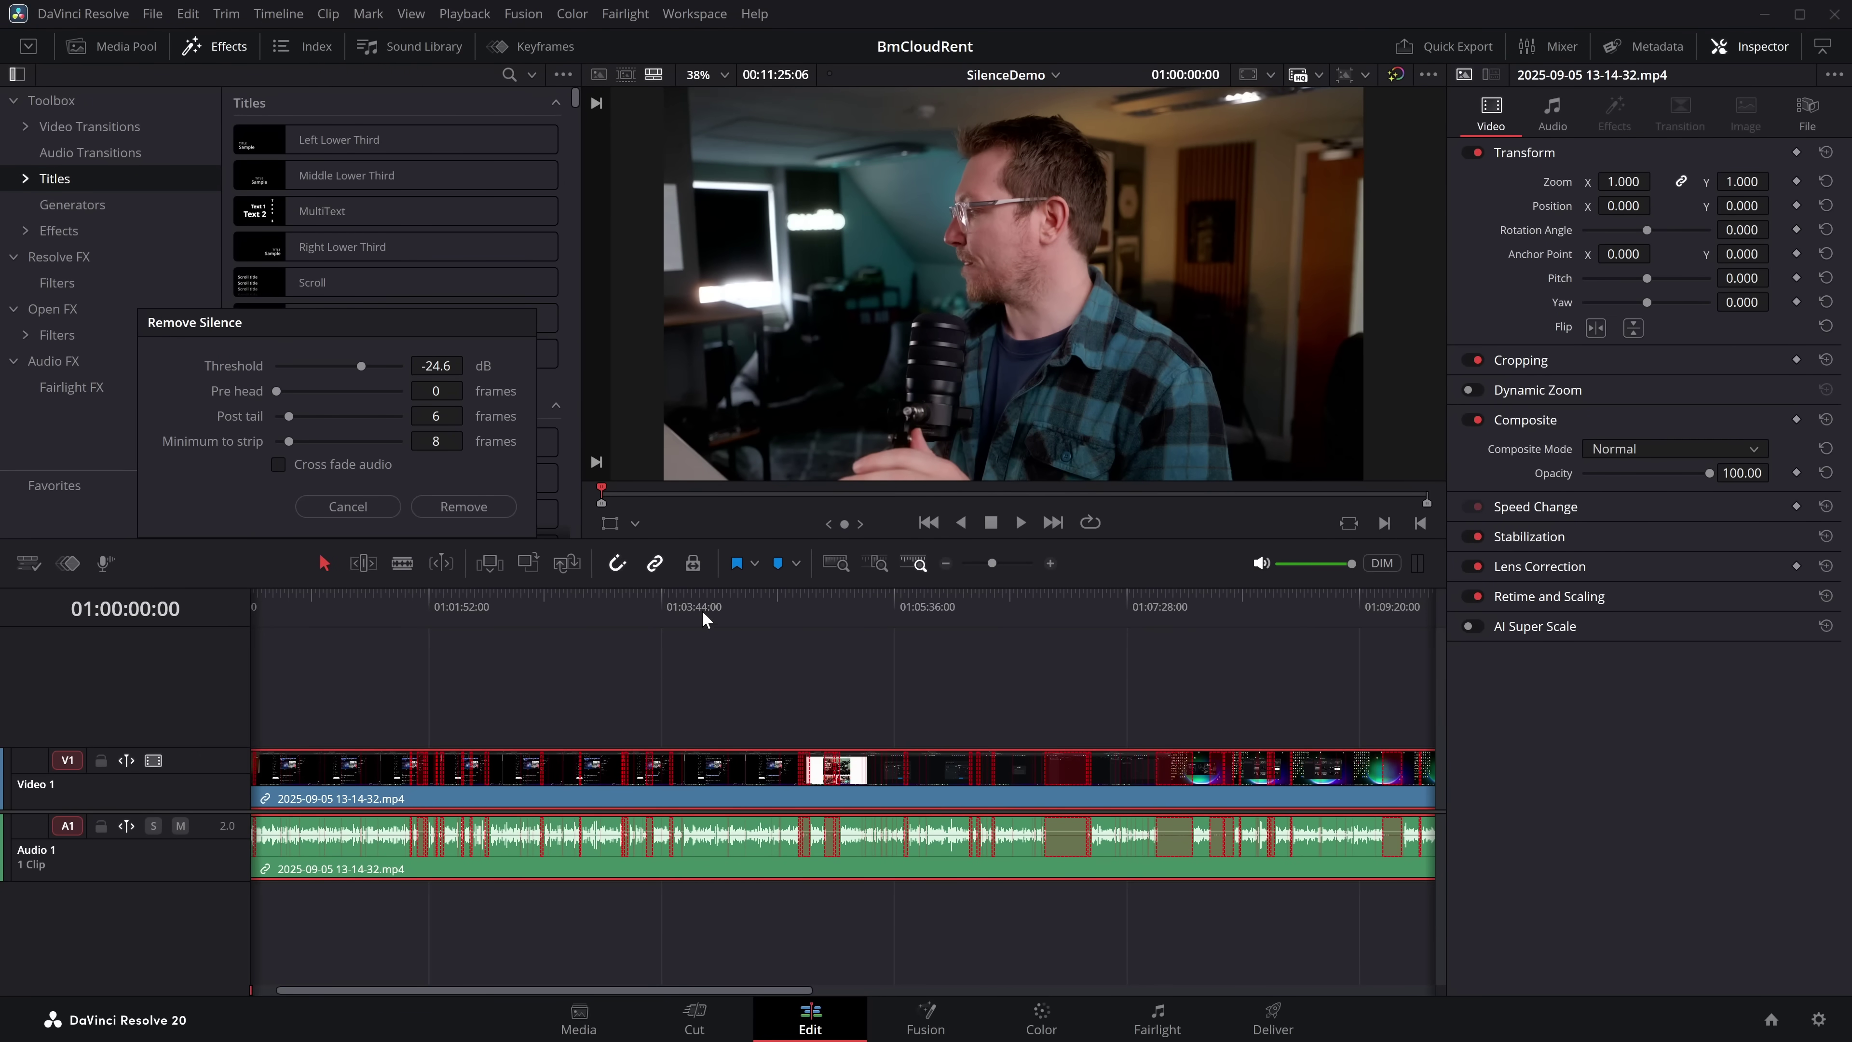
scroll(704, 618, "left", 2)
Step: Zoom into the timeline and scroll through the marked silent gaps
left_click(1050, 563)
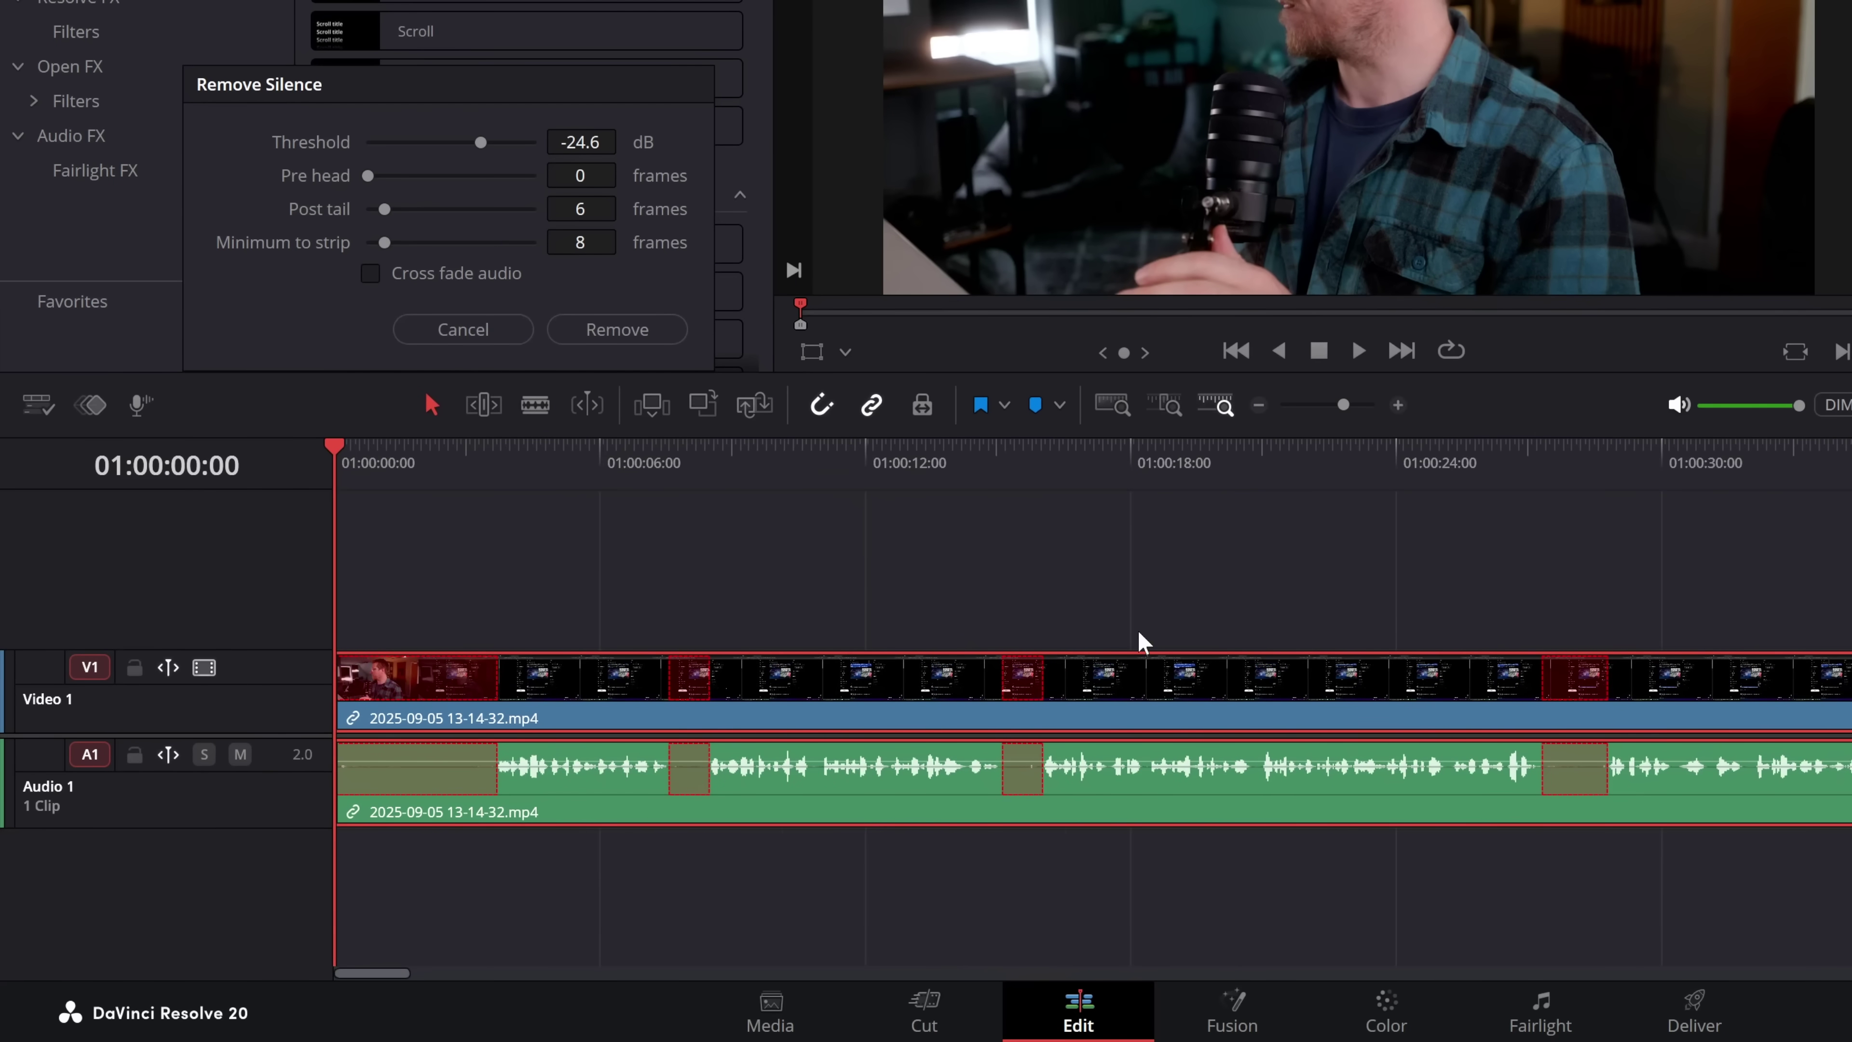
scroll(1061, 663, "right", 10)
scroll(873, 565, "right", 5)
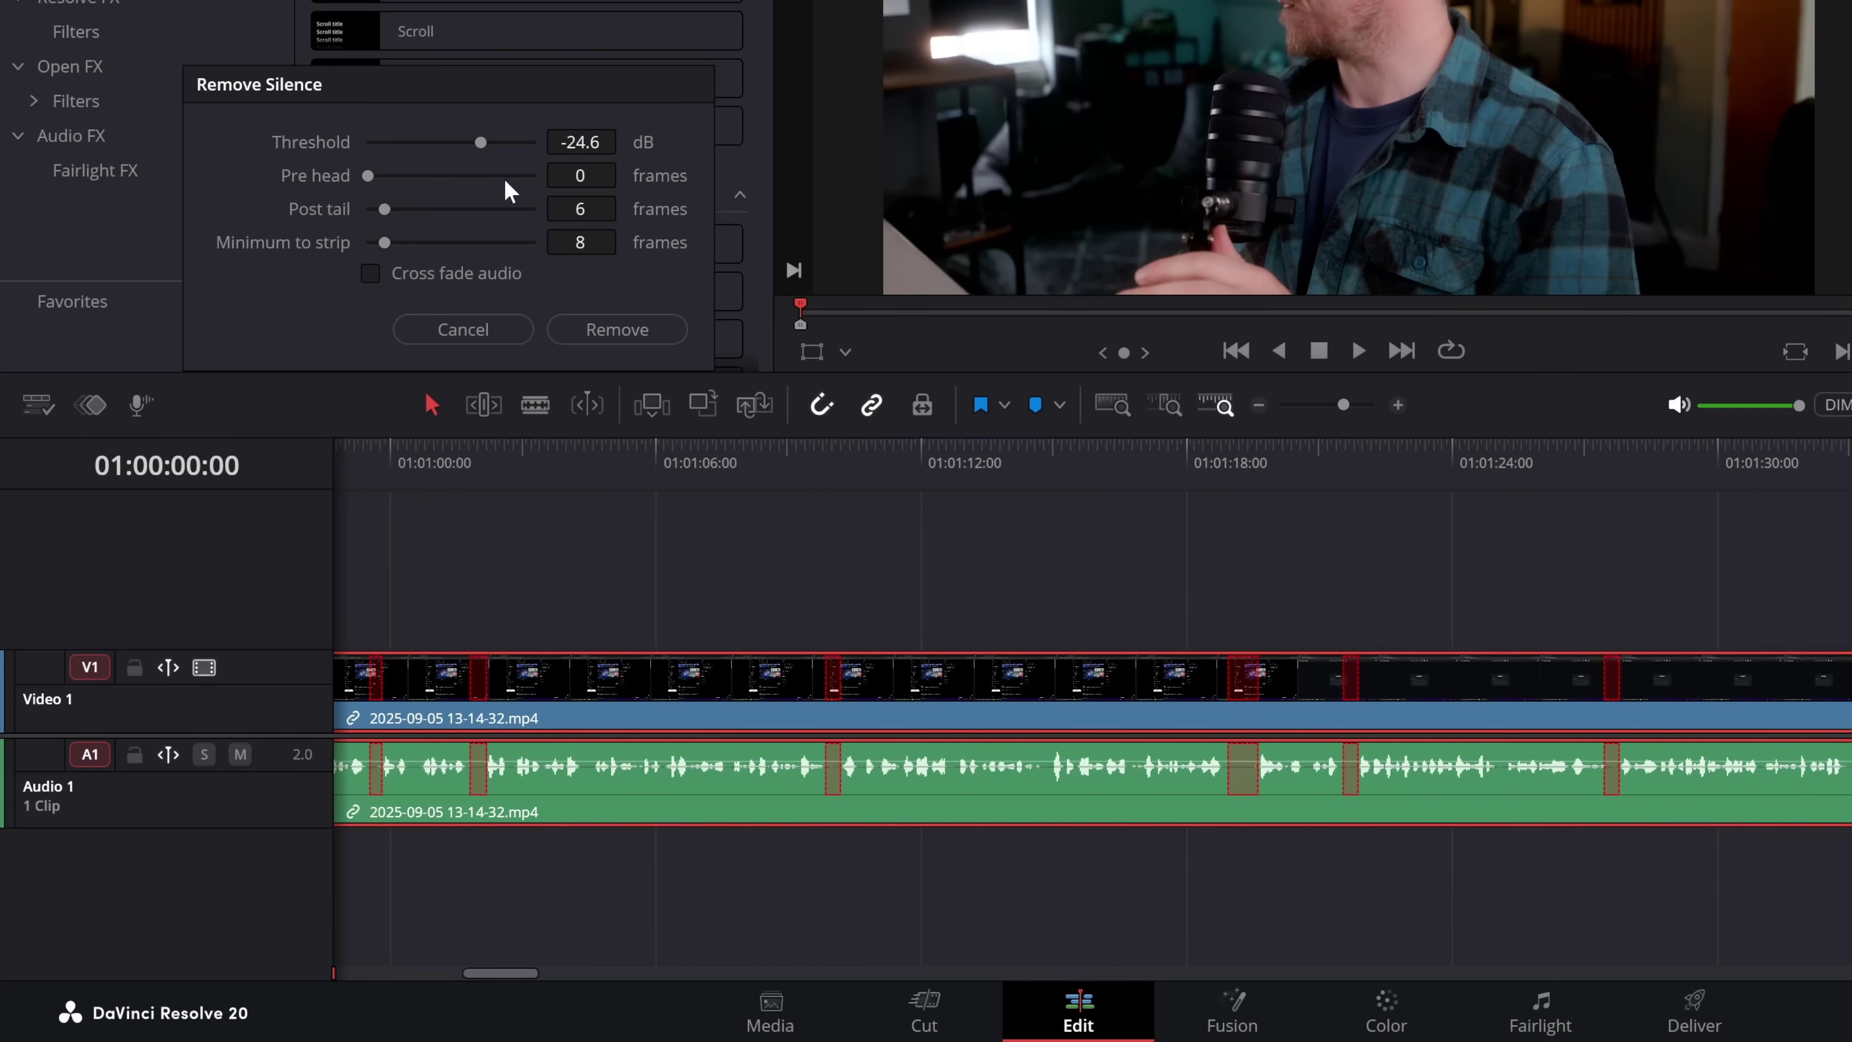
scroll(993, 575, "right", 2)
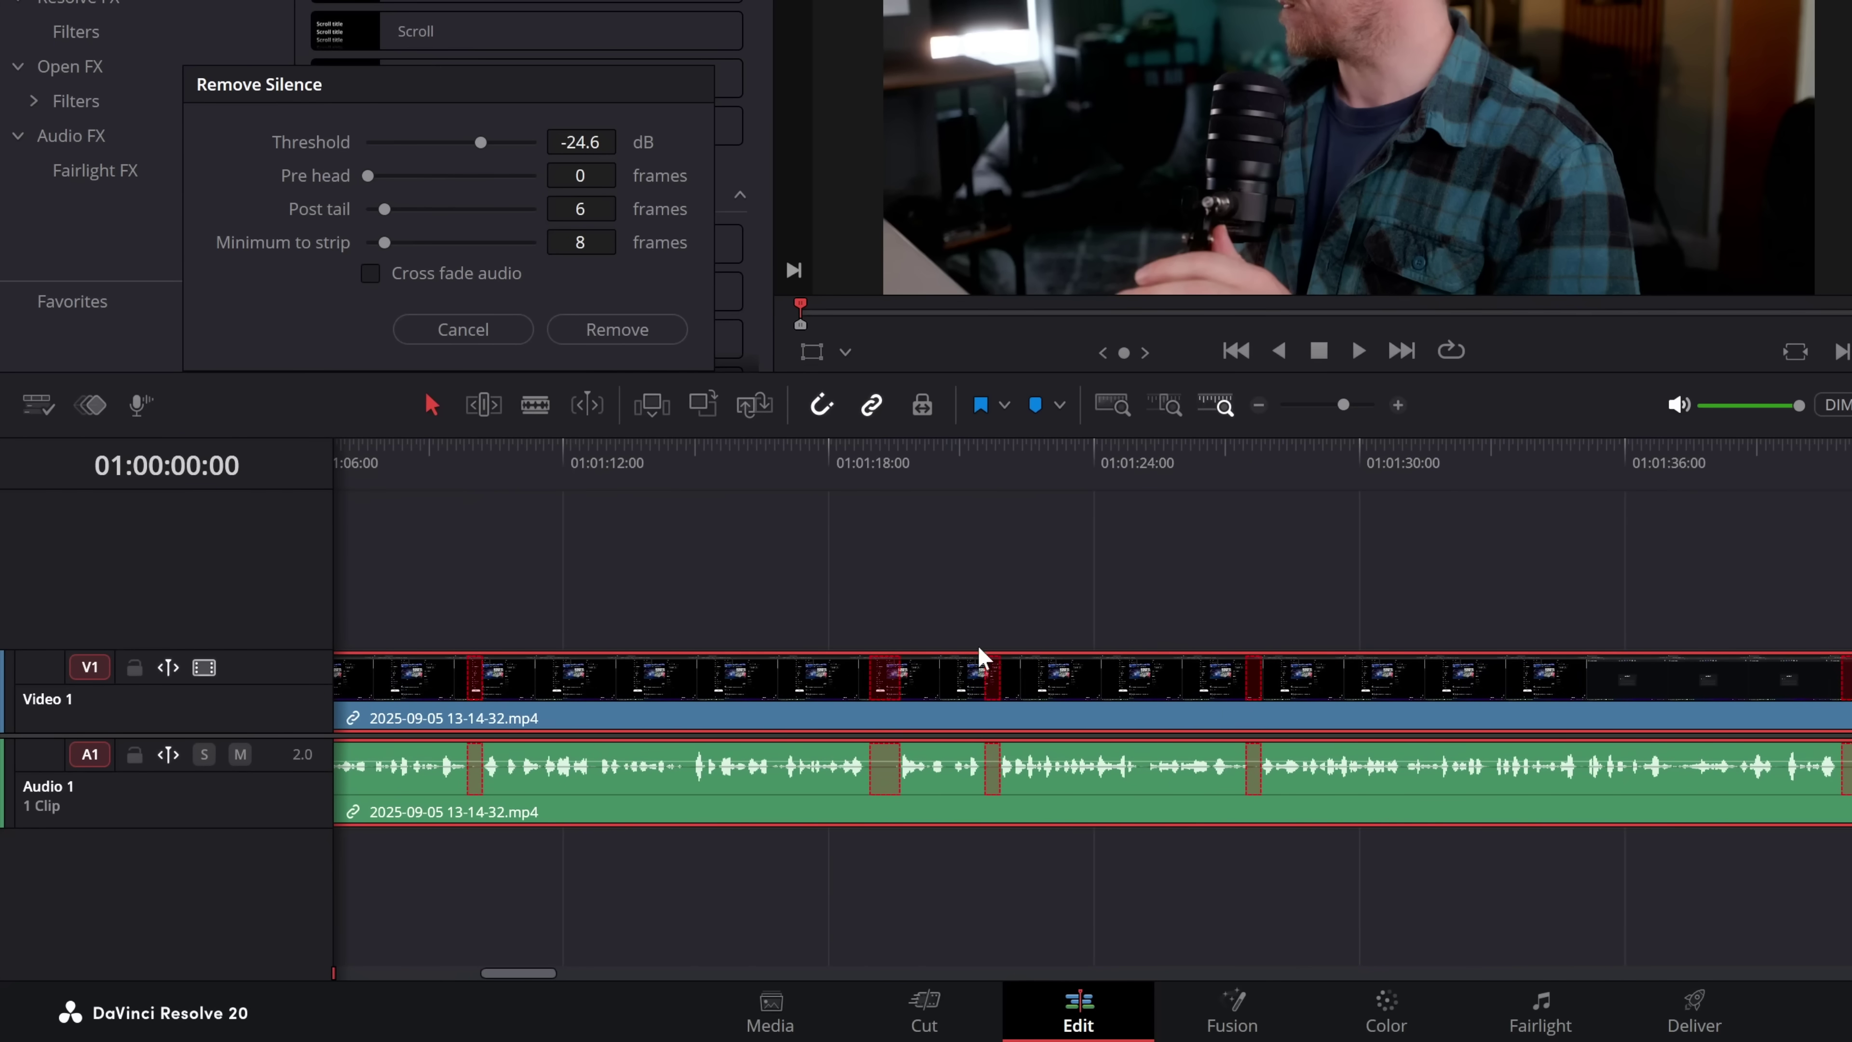
scroll(948, 635, "left", 1)
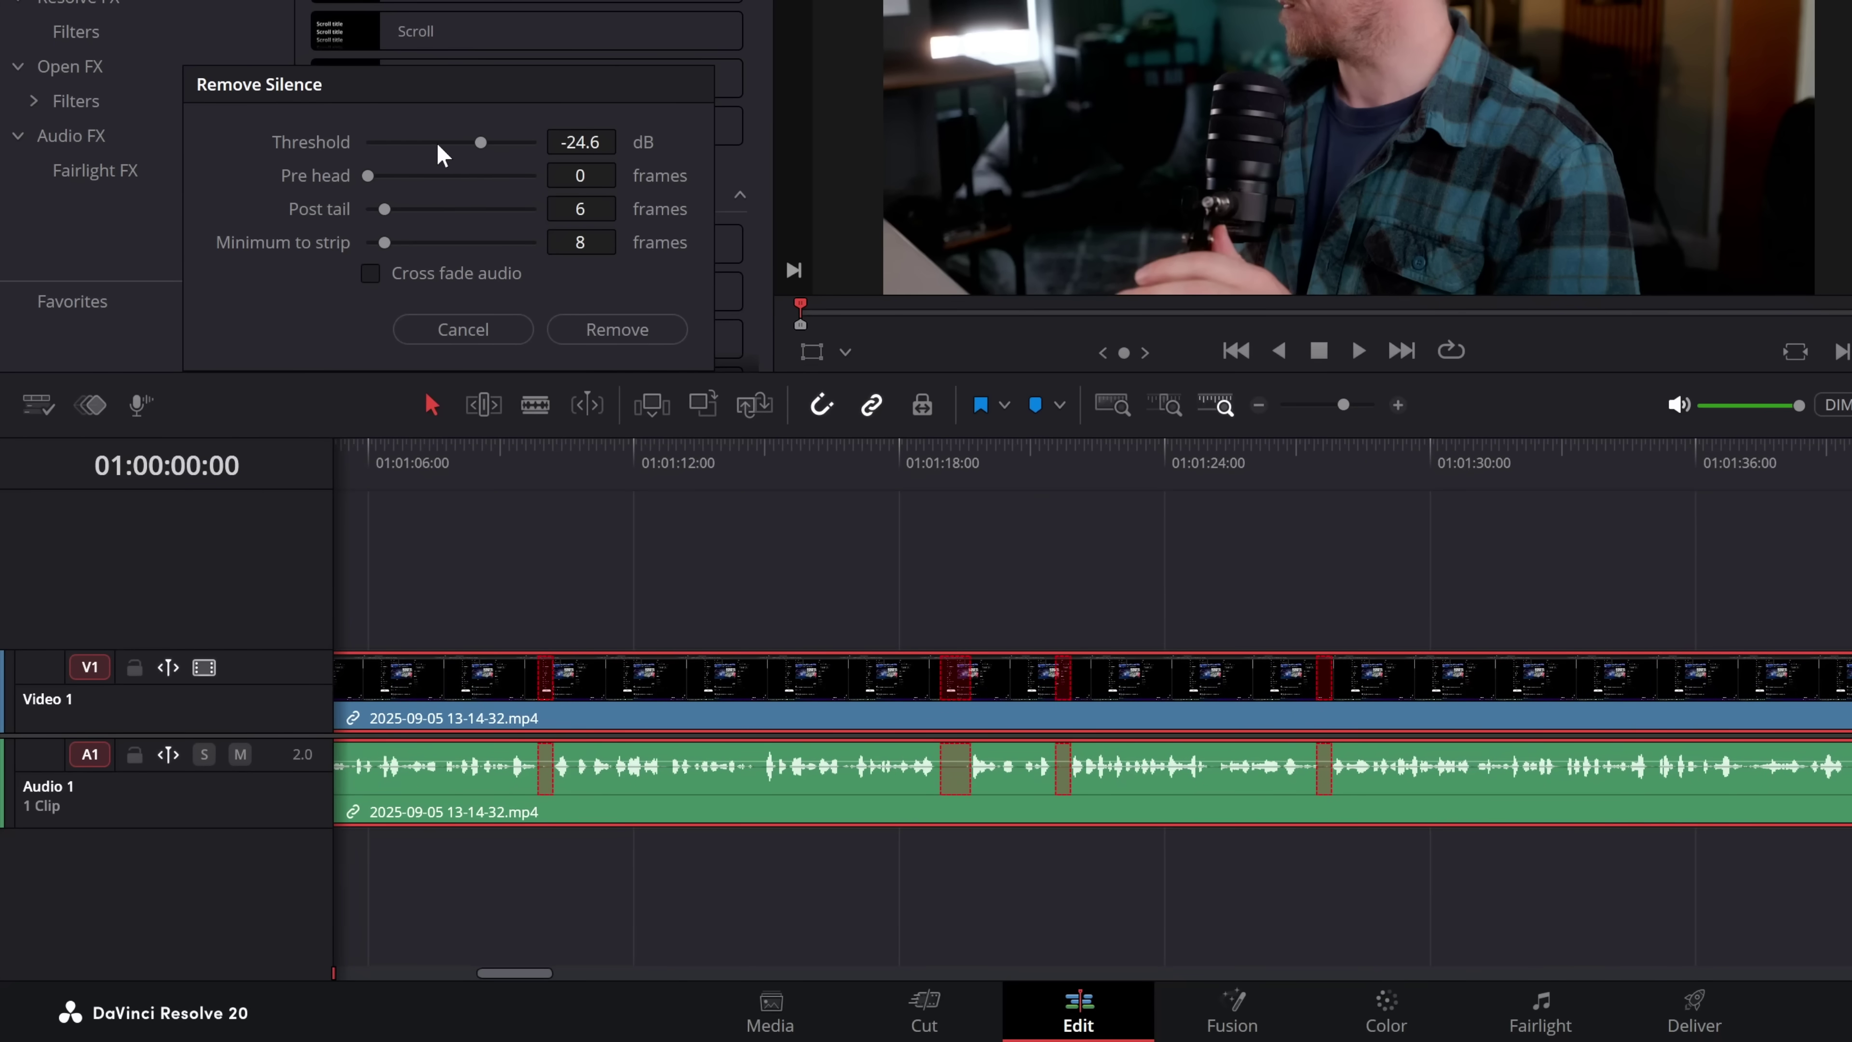
Step: Set the silence Threshold to -20.3 dB and review the fewer marked pauses
left_click_drag(481, 143, 526, 148)
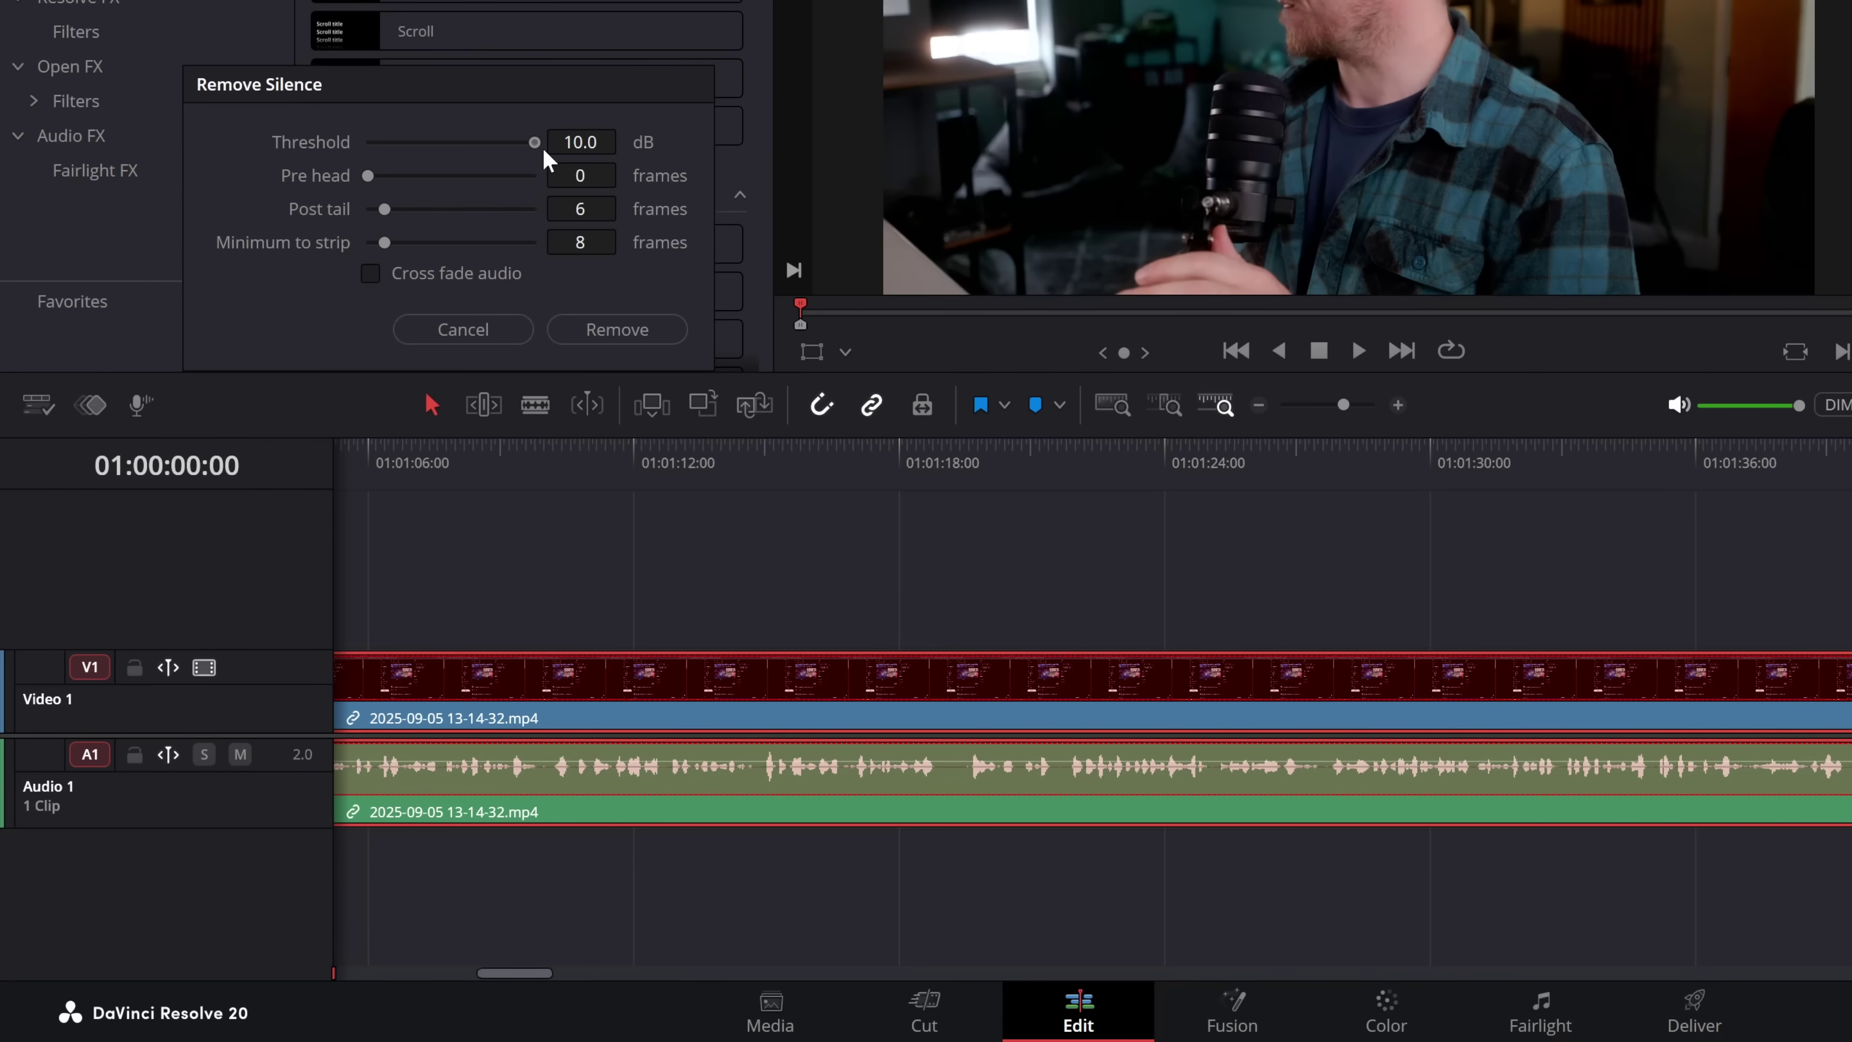
scroll(1092, 547, "left", 5)
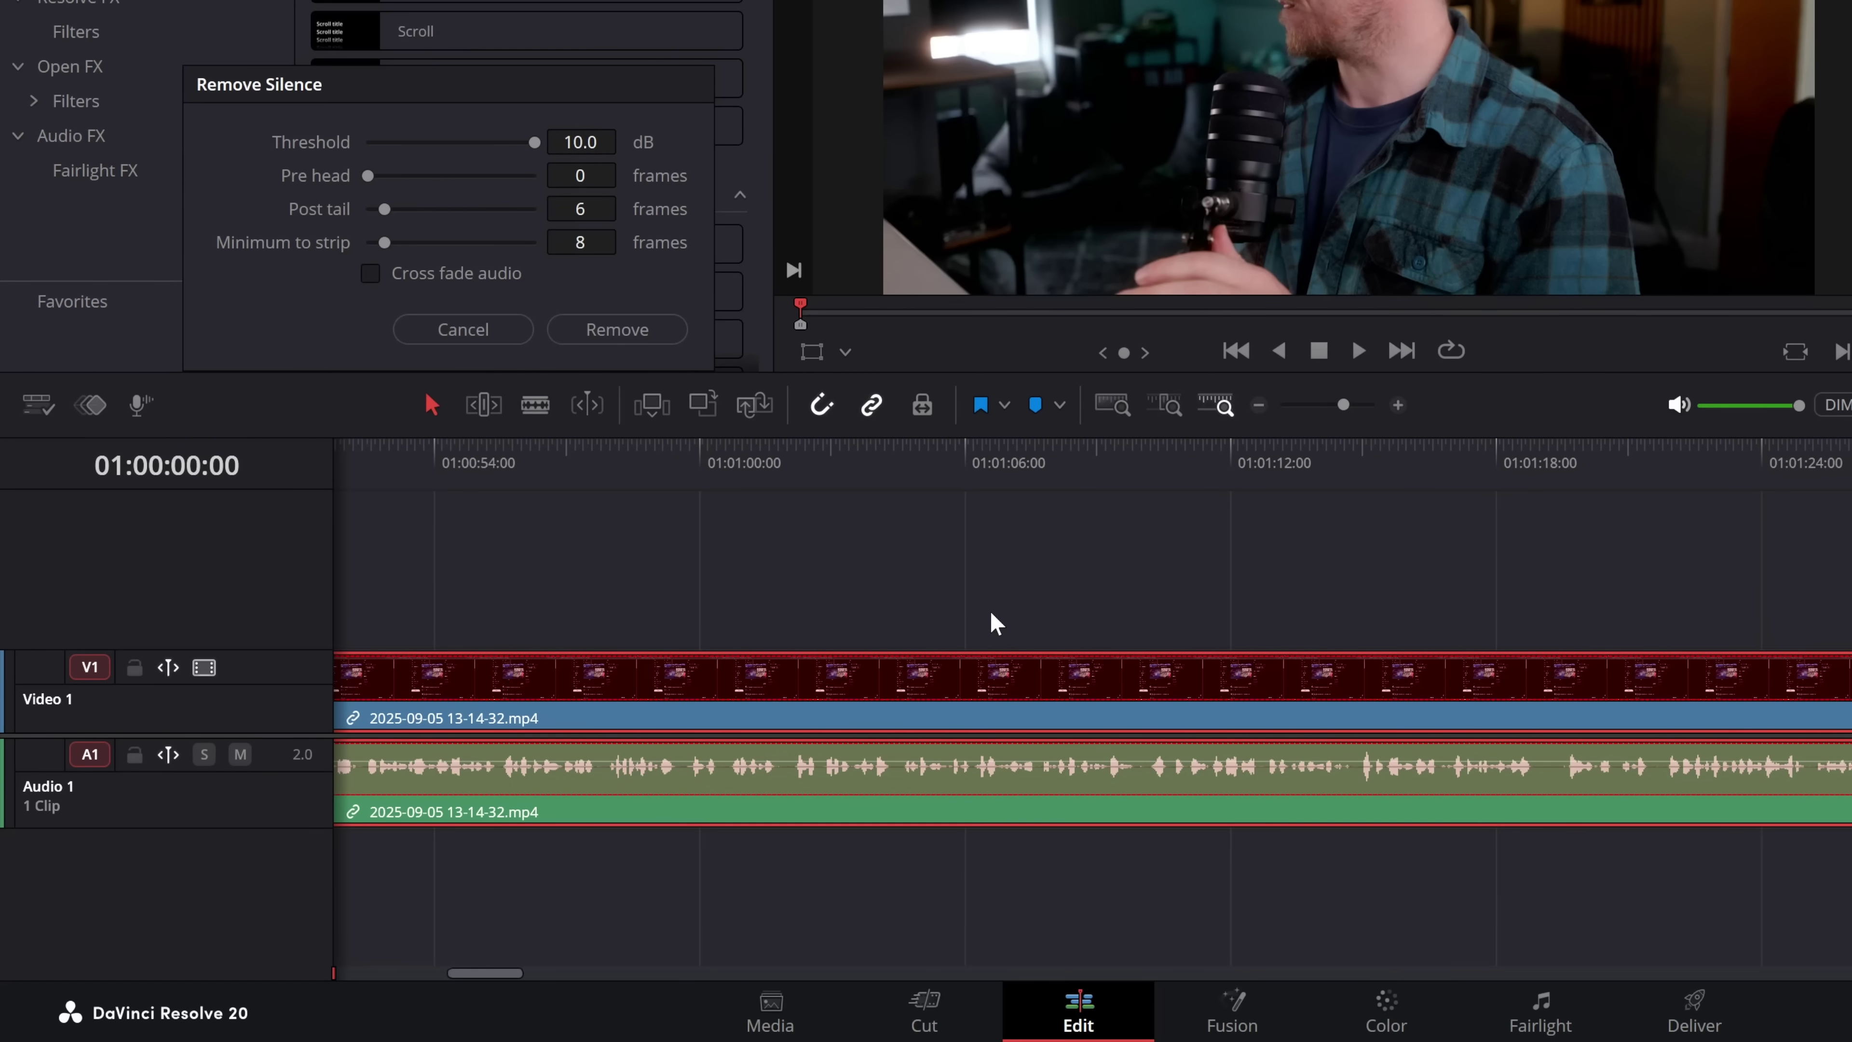
left_click_drag(540, 142, 492, 143)
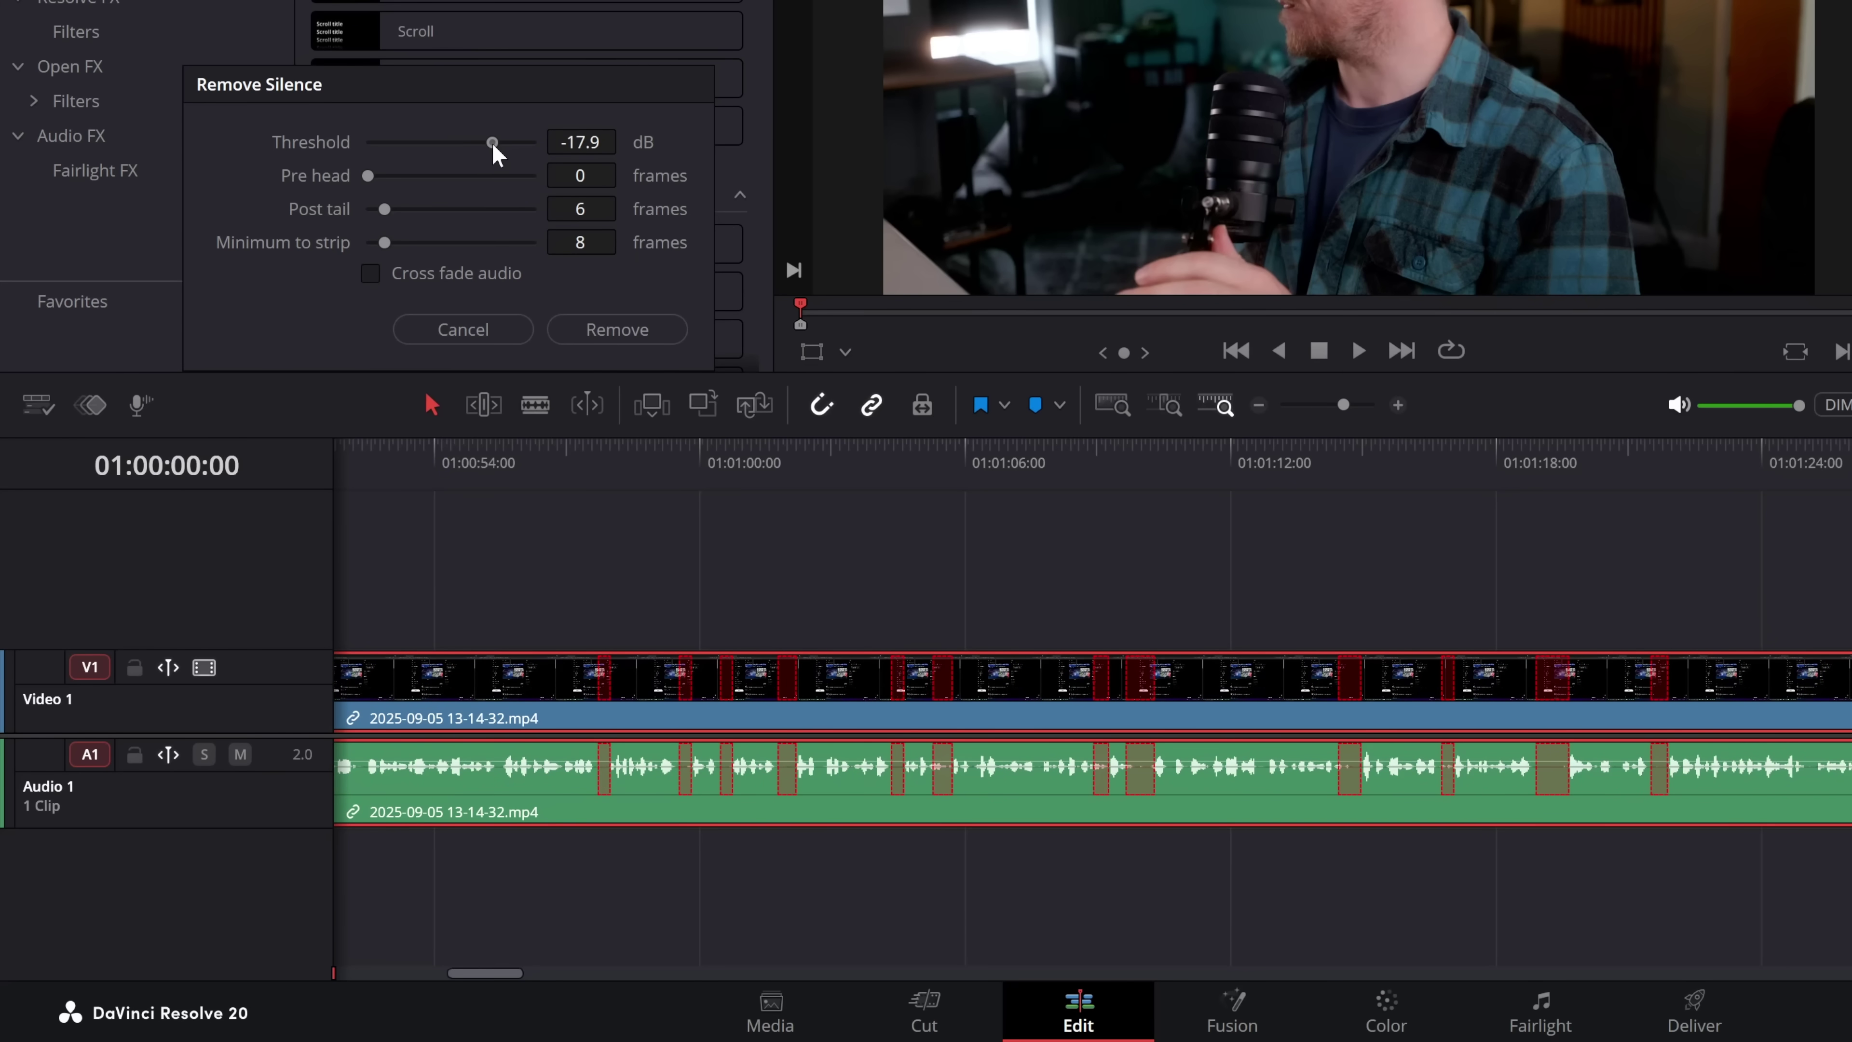
scroll(1166, 558, "right", 10)
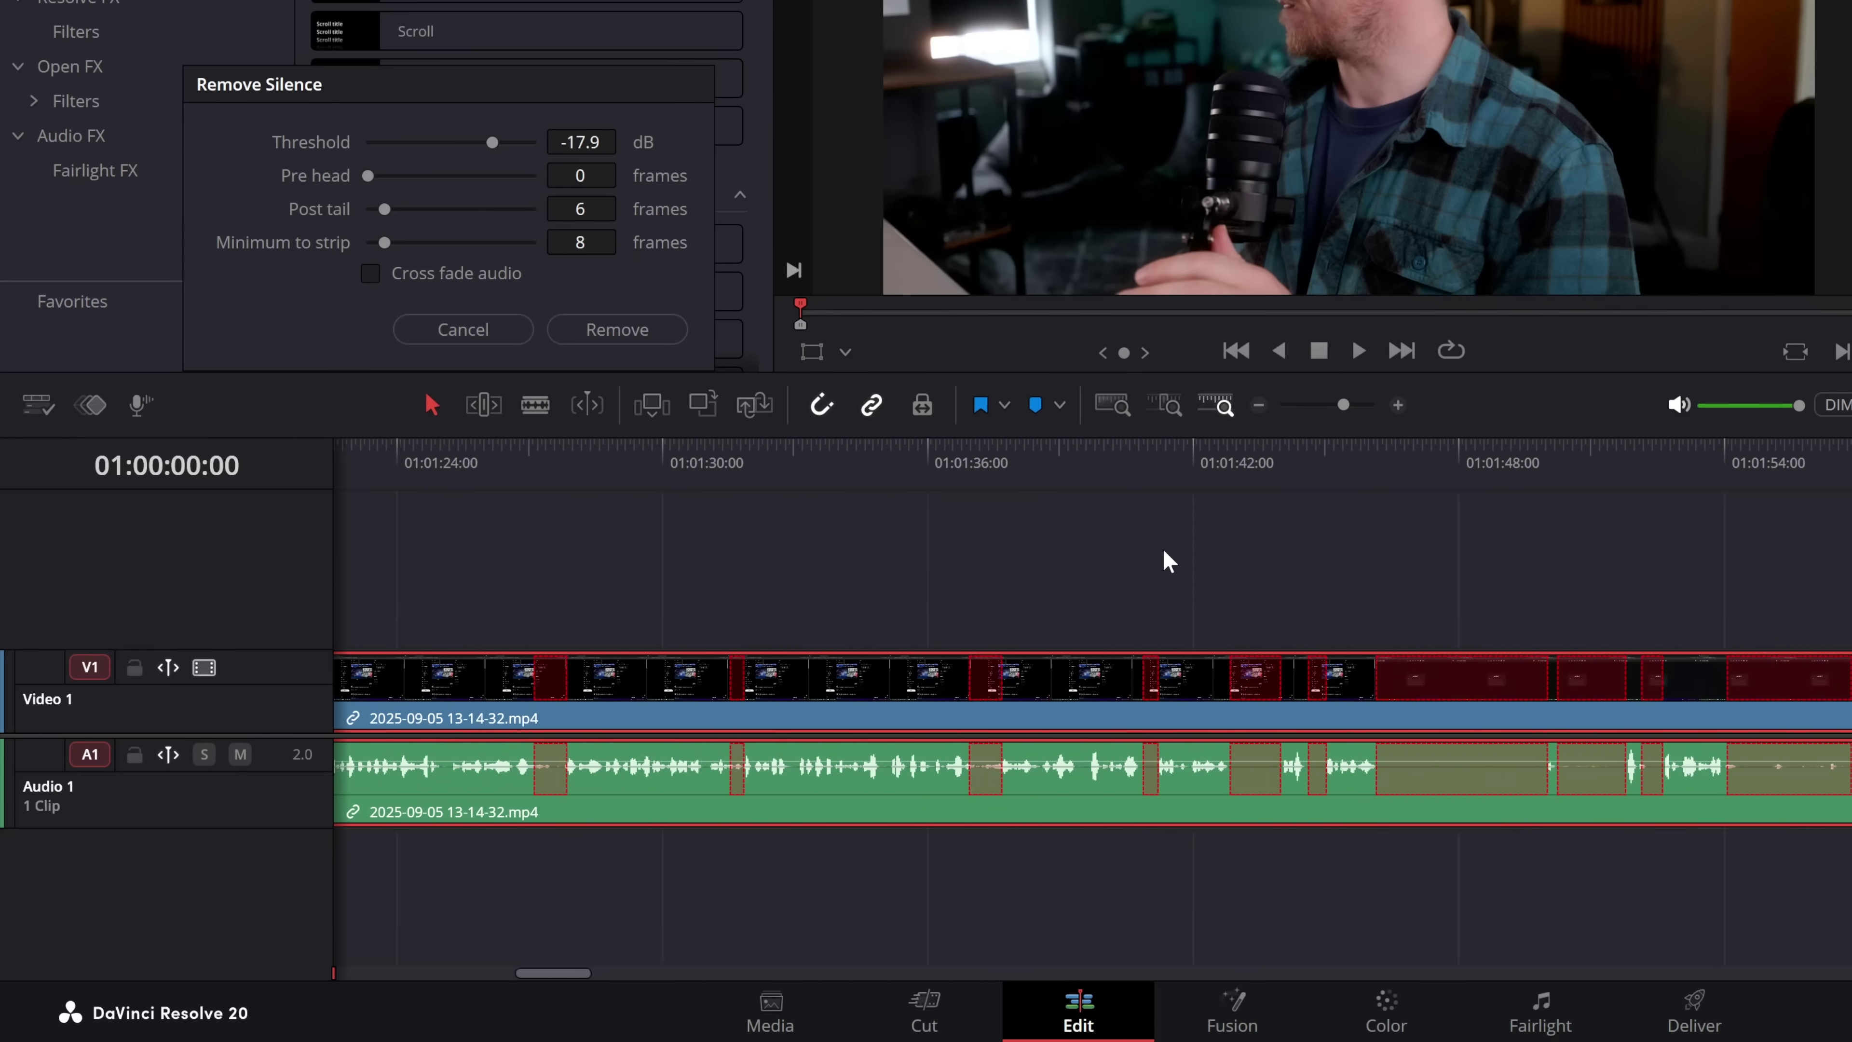
scroll(1500, 558, "right", 8)
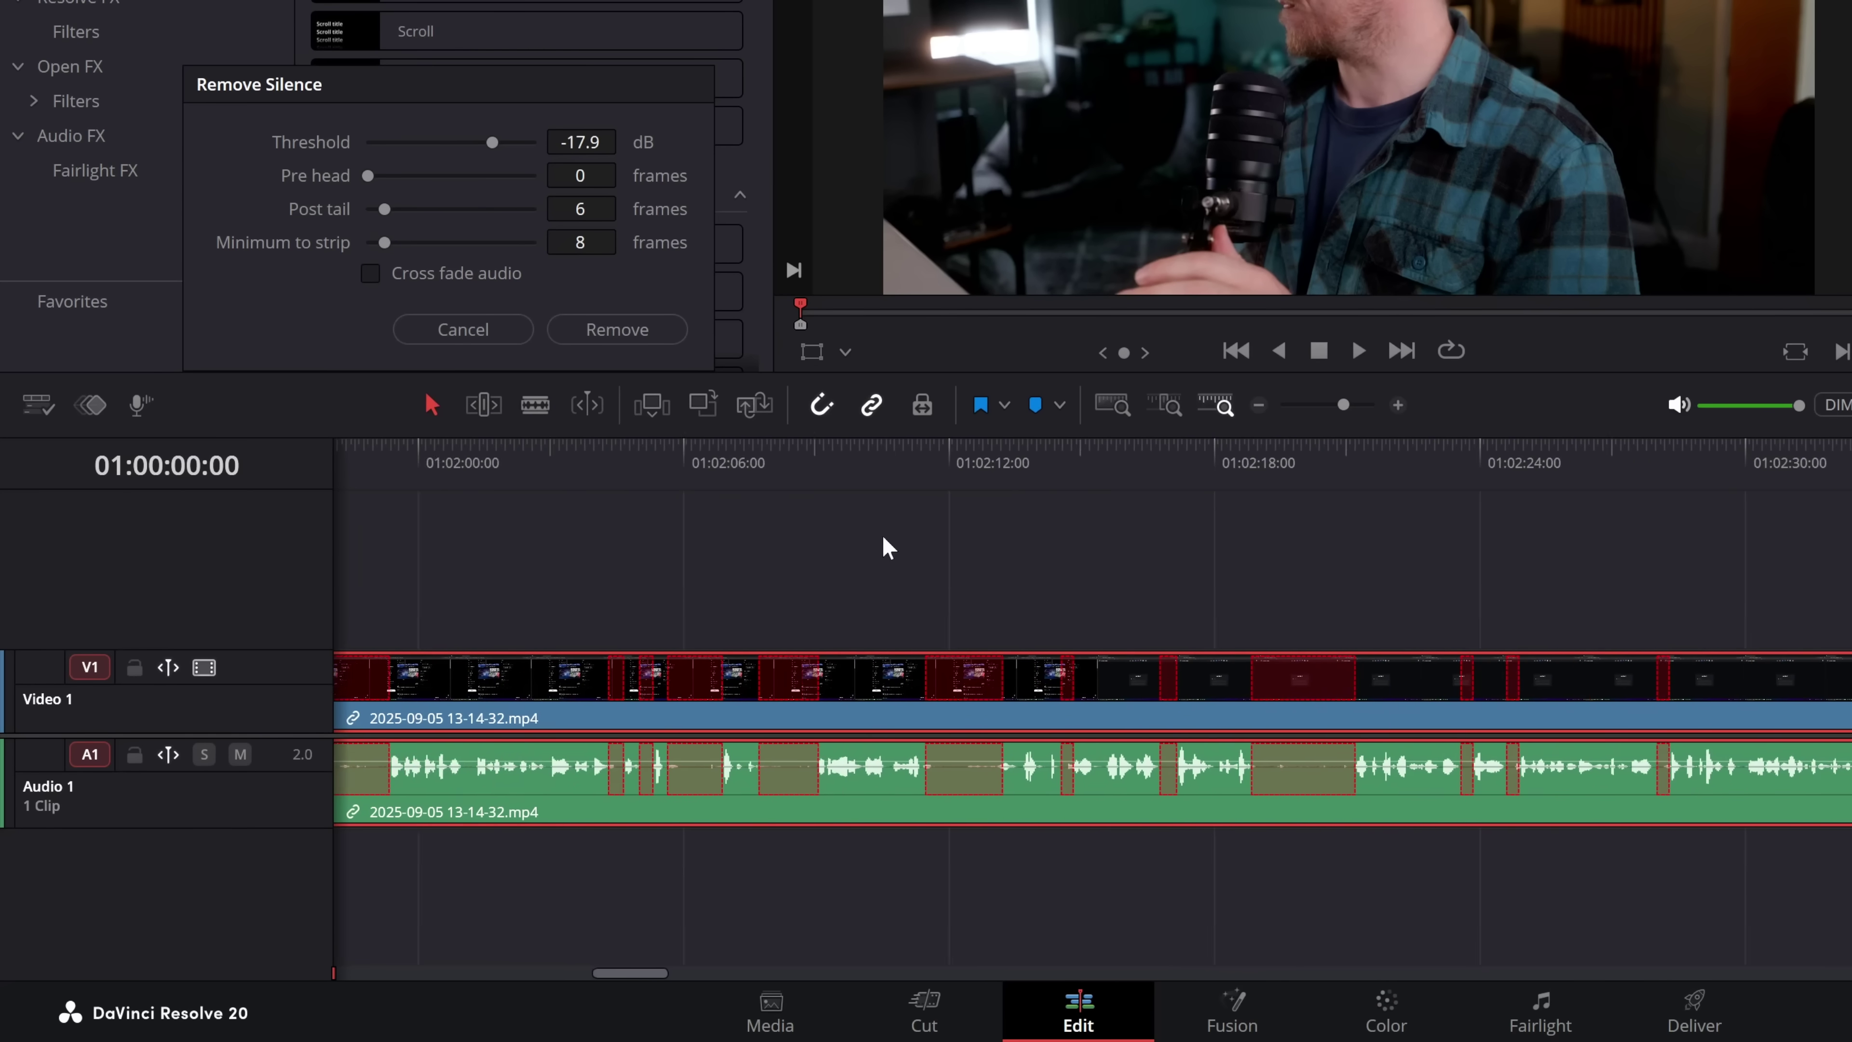
scroll(1405, 570, "right", 9)
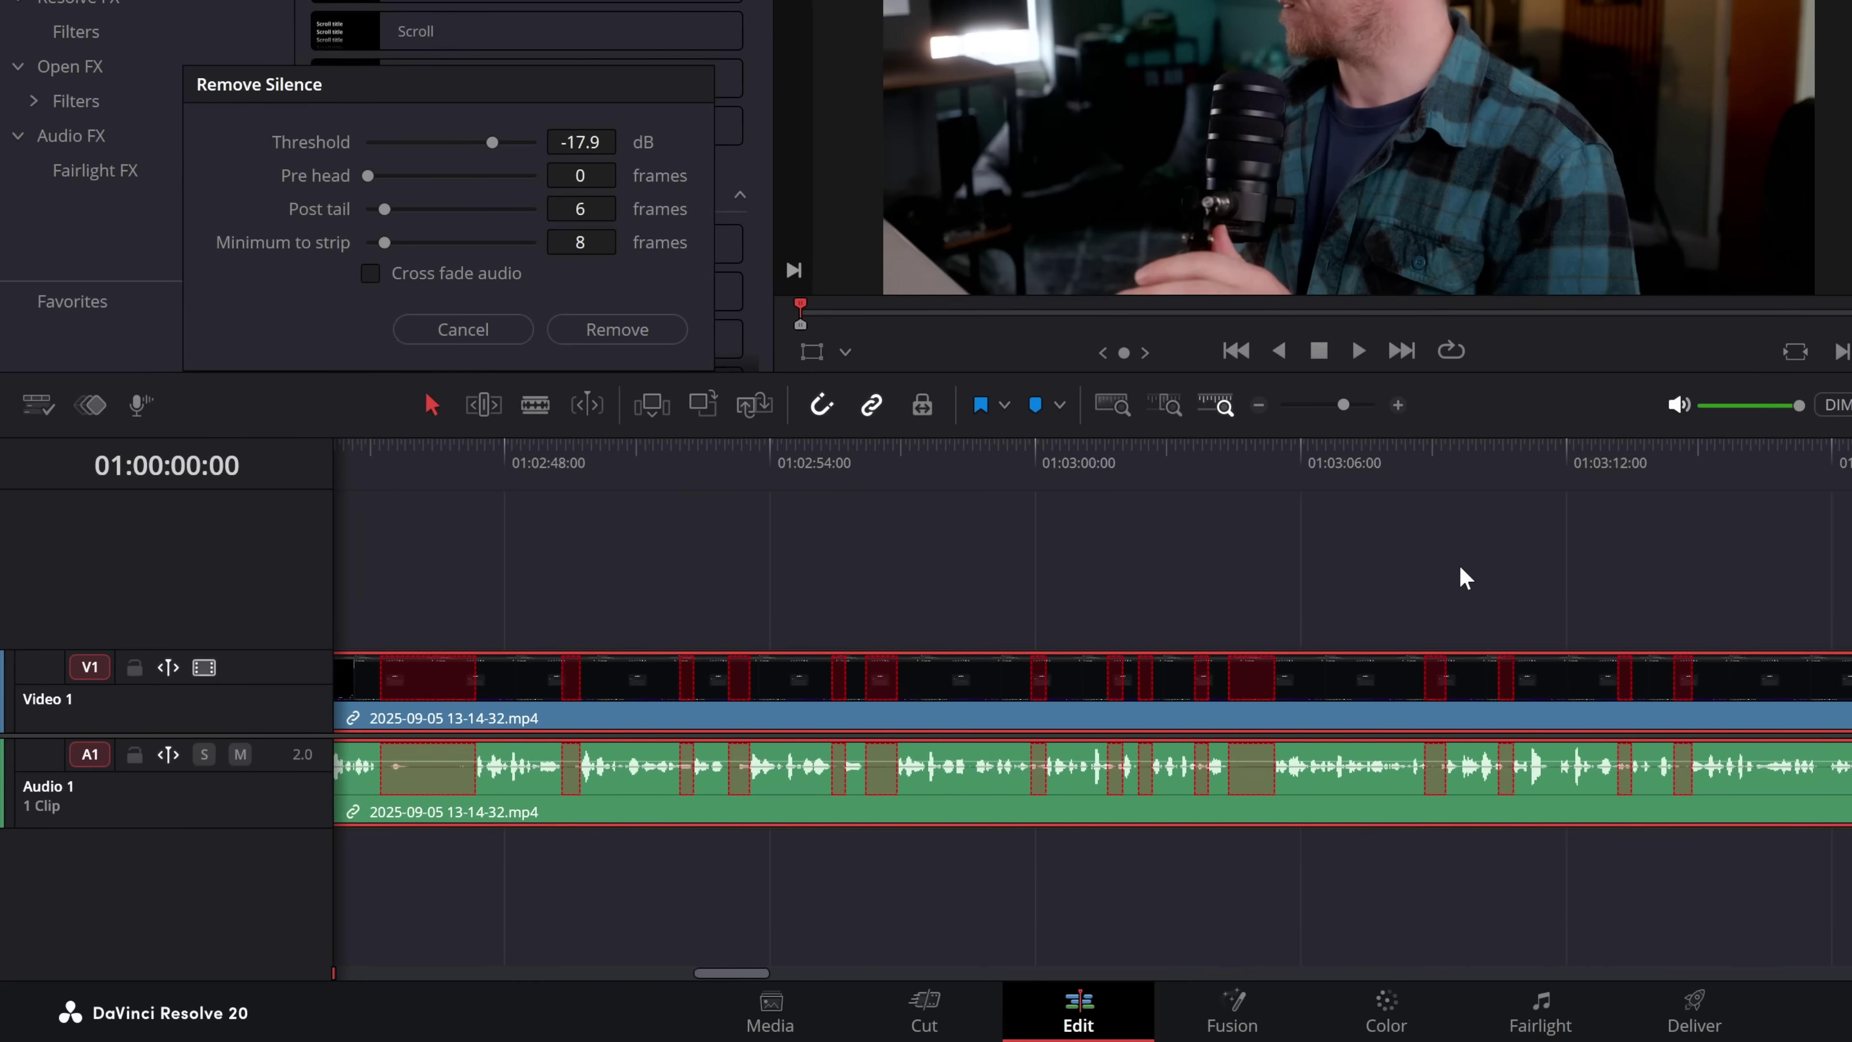
scroll(1021, 558, "left", 2)
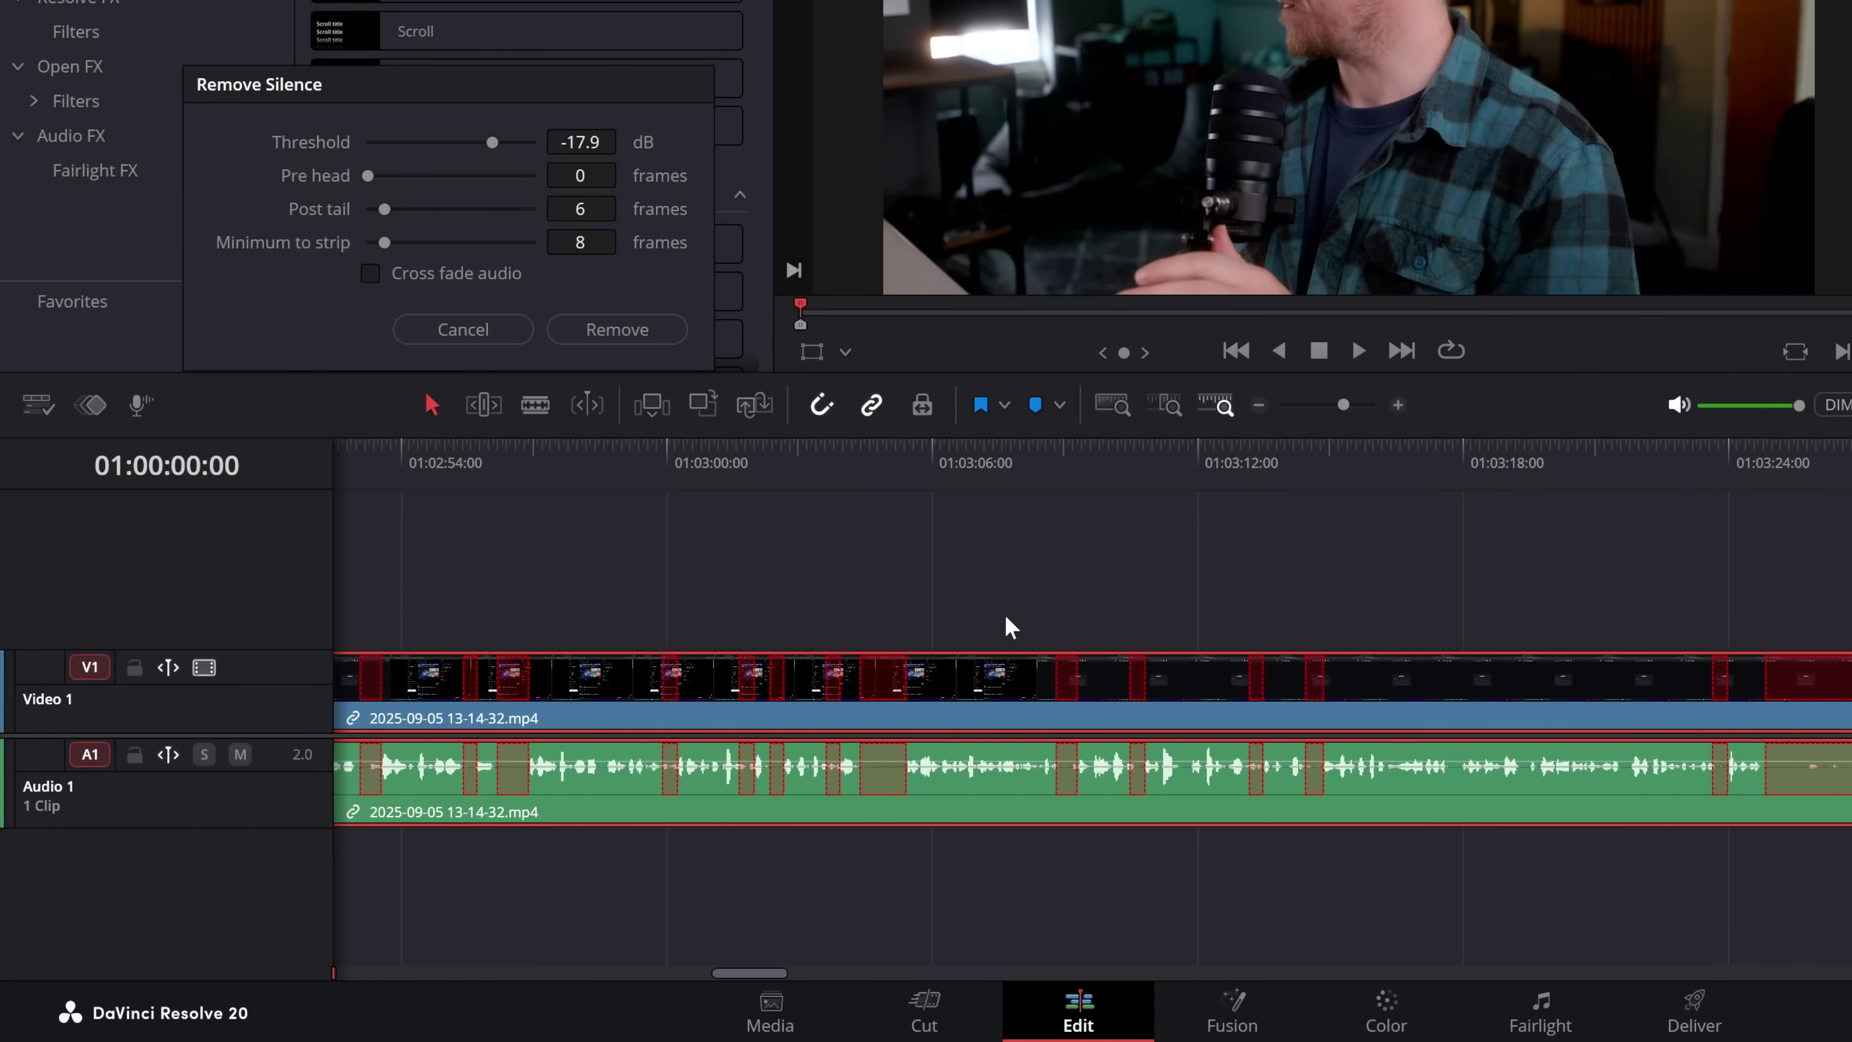
scroll(624, 142, "down", 9)
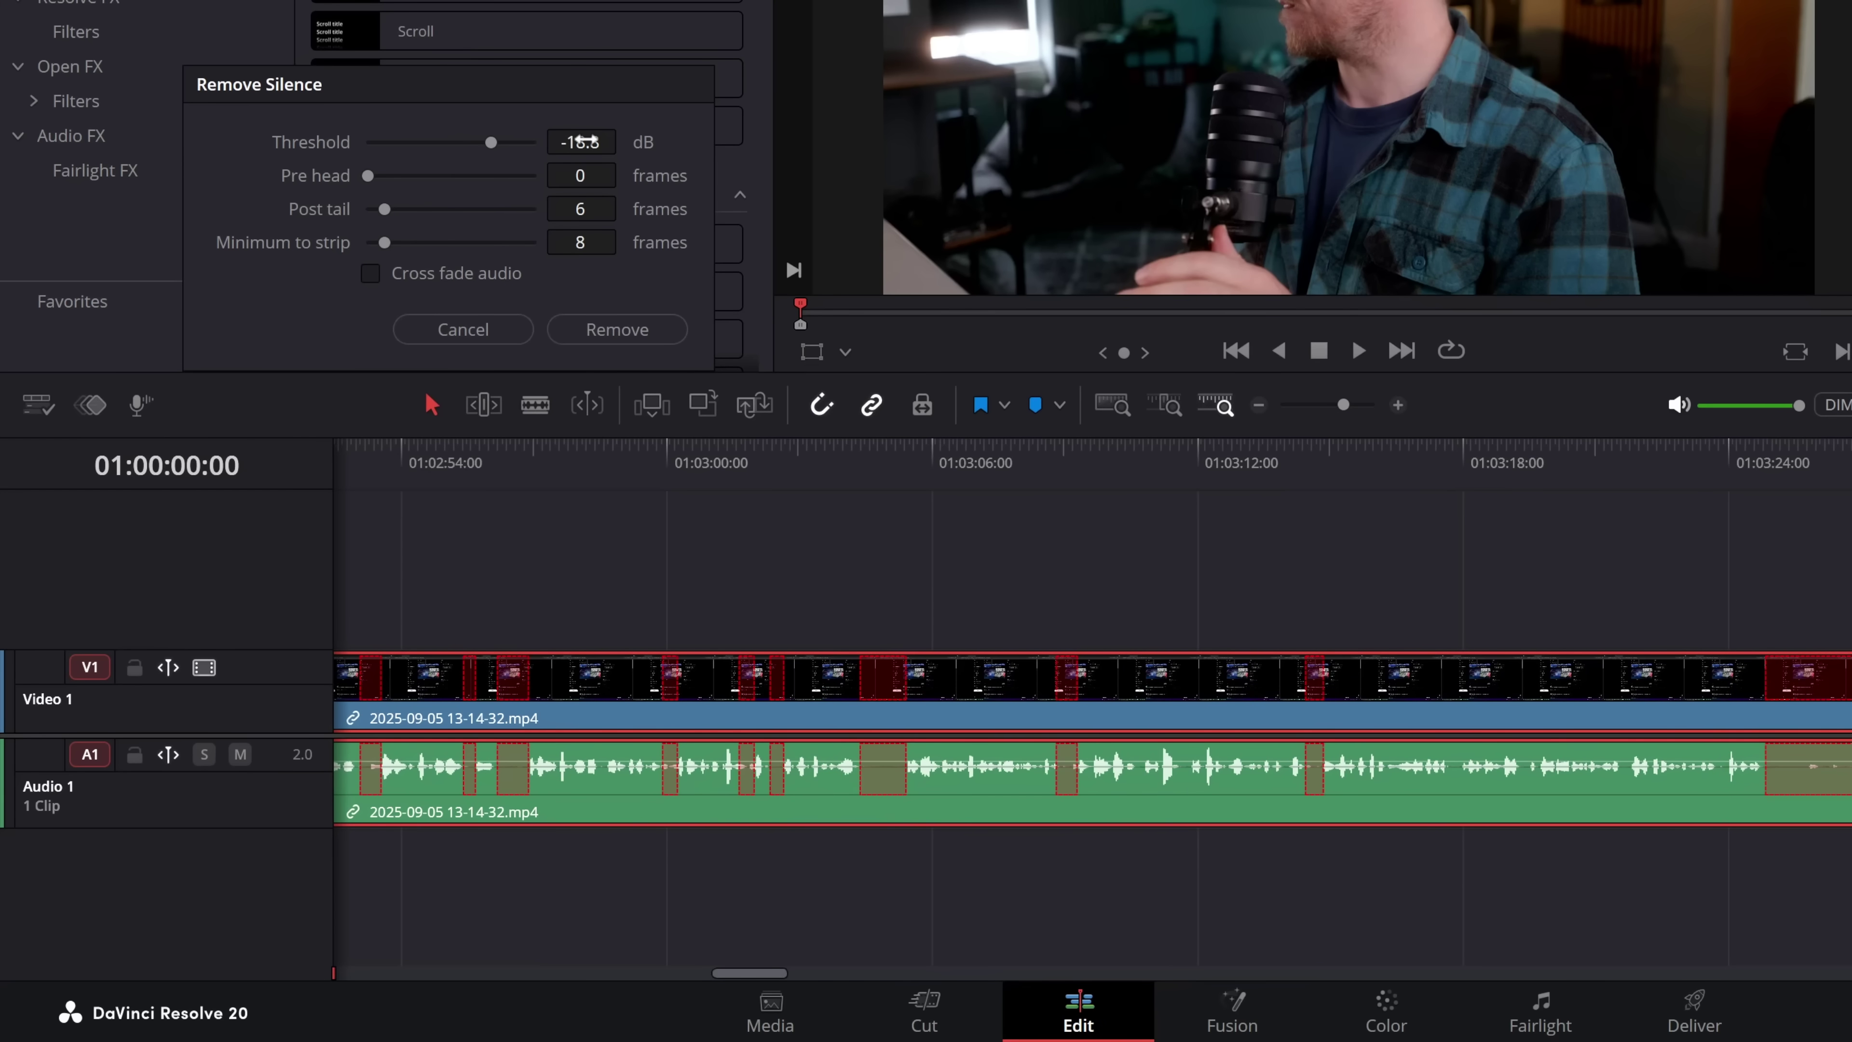
scroll(583, 141, "down", 15)
Step: Park the playhead at 01:03:03:21 and zoom in around it
left_click(831, 458)
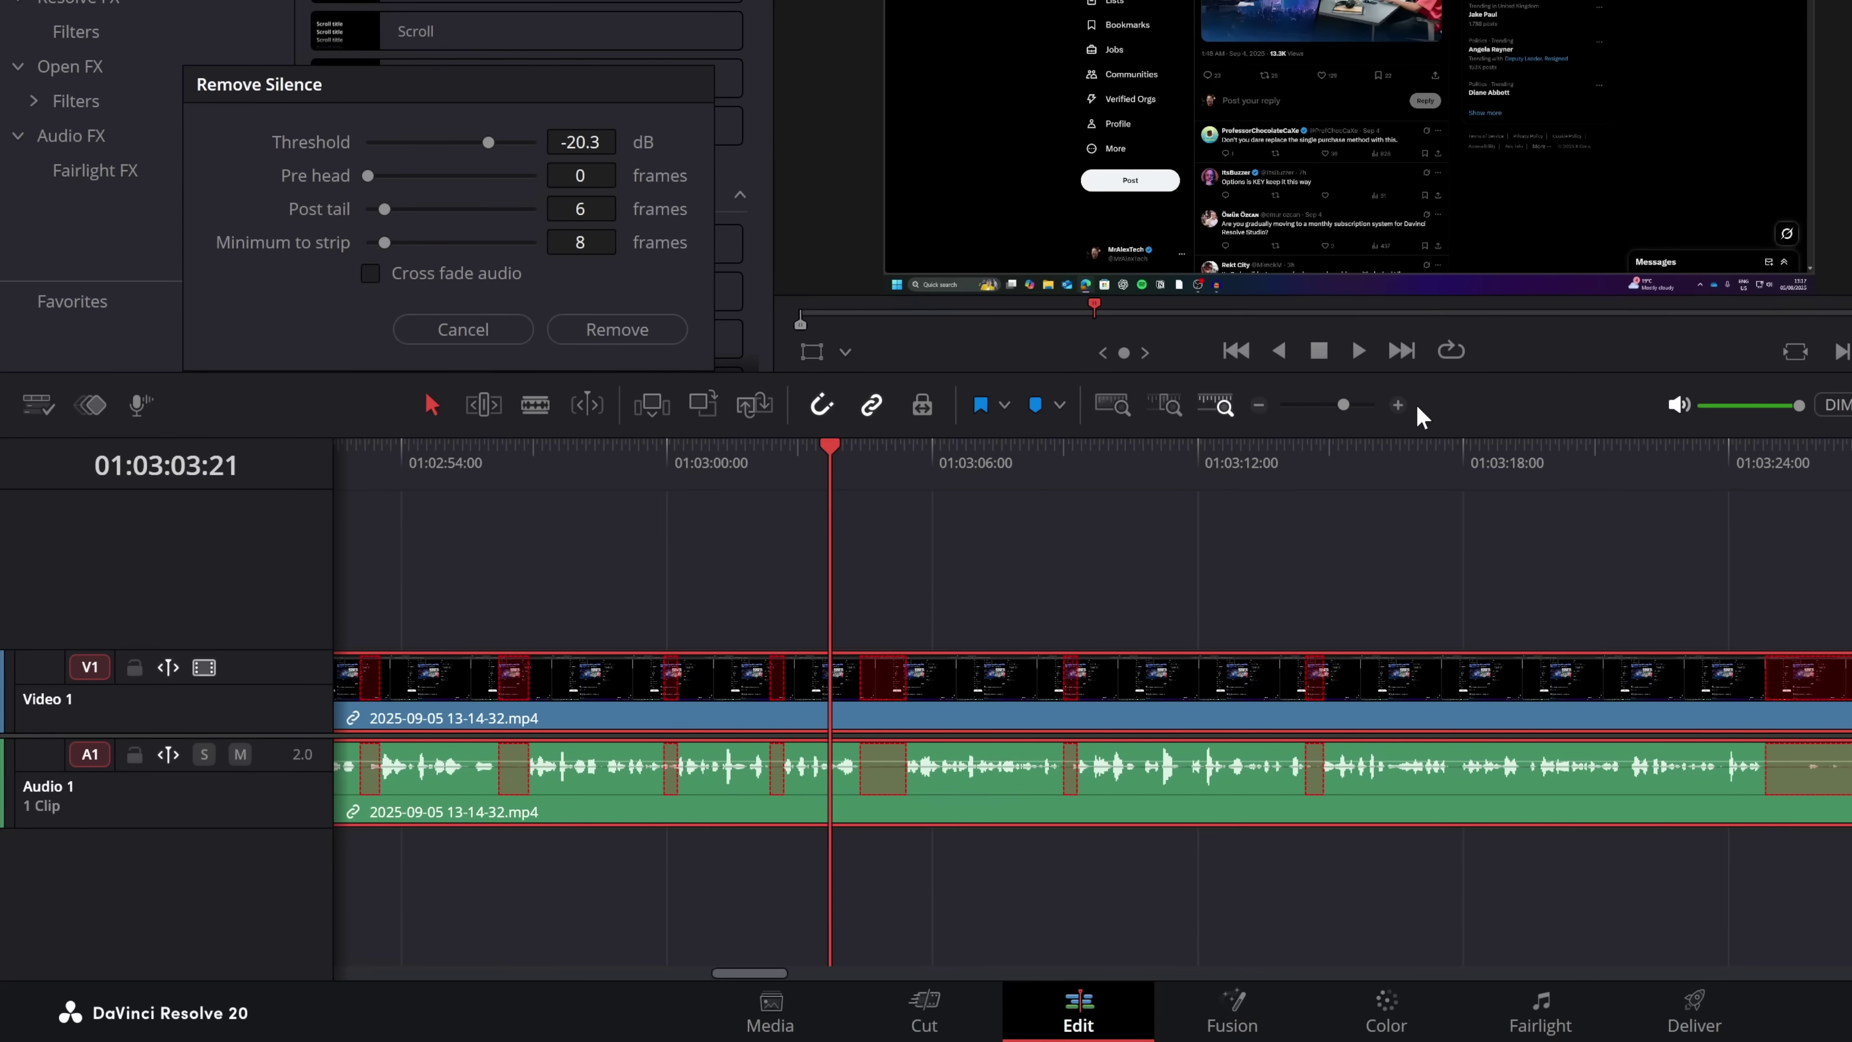
left_click(1397, 406)
left_click(1397, 406)
Step: Set Pre head to 1 frame and Post tail to 0 frames, previewing the widened silences
left_click(1398, 406)
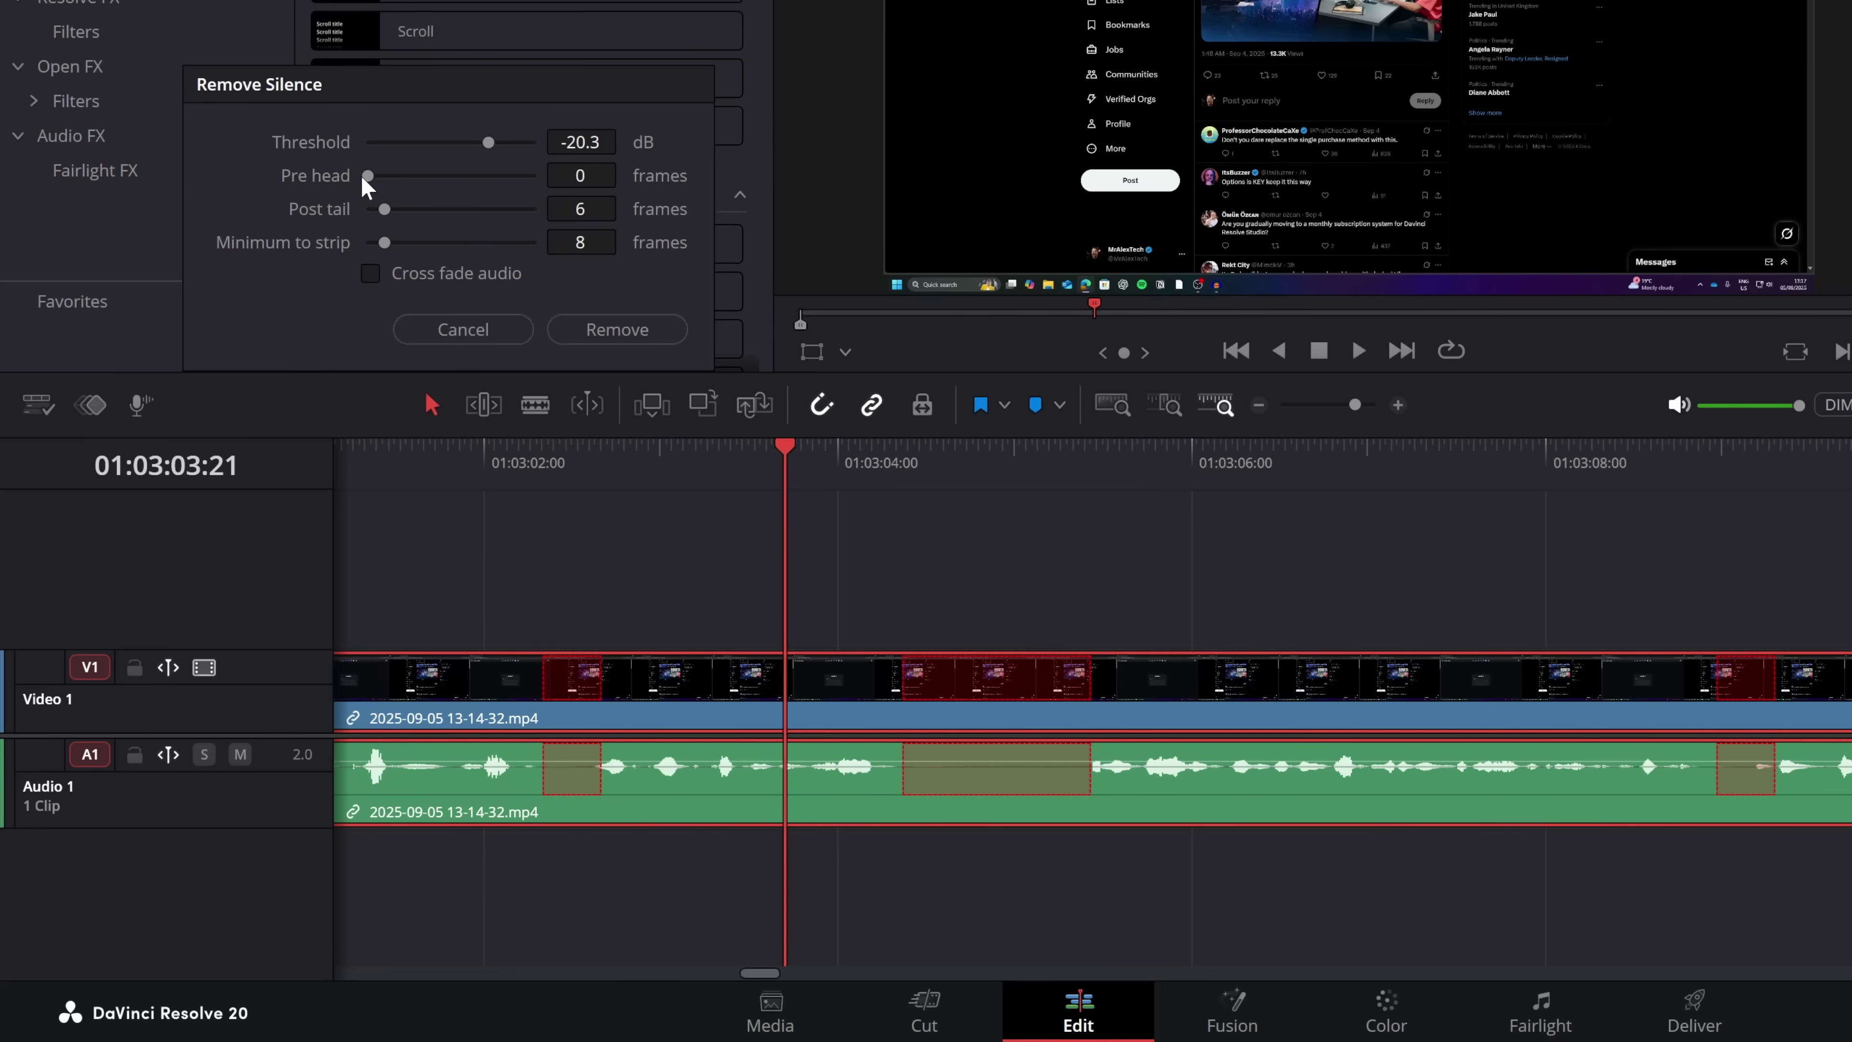
left_click_drag(363, 177, 388, 186)
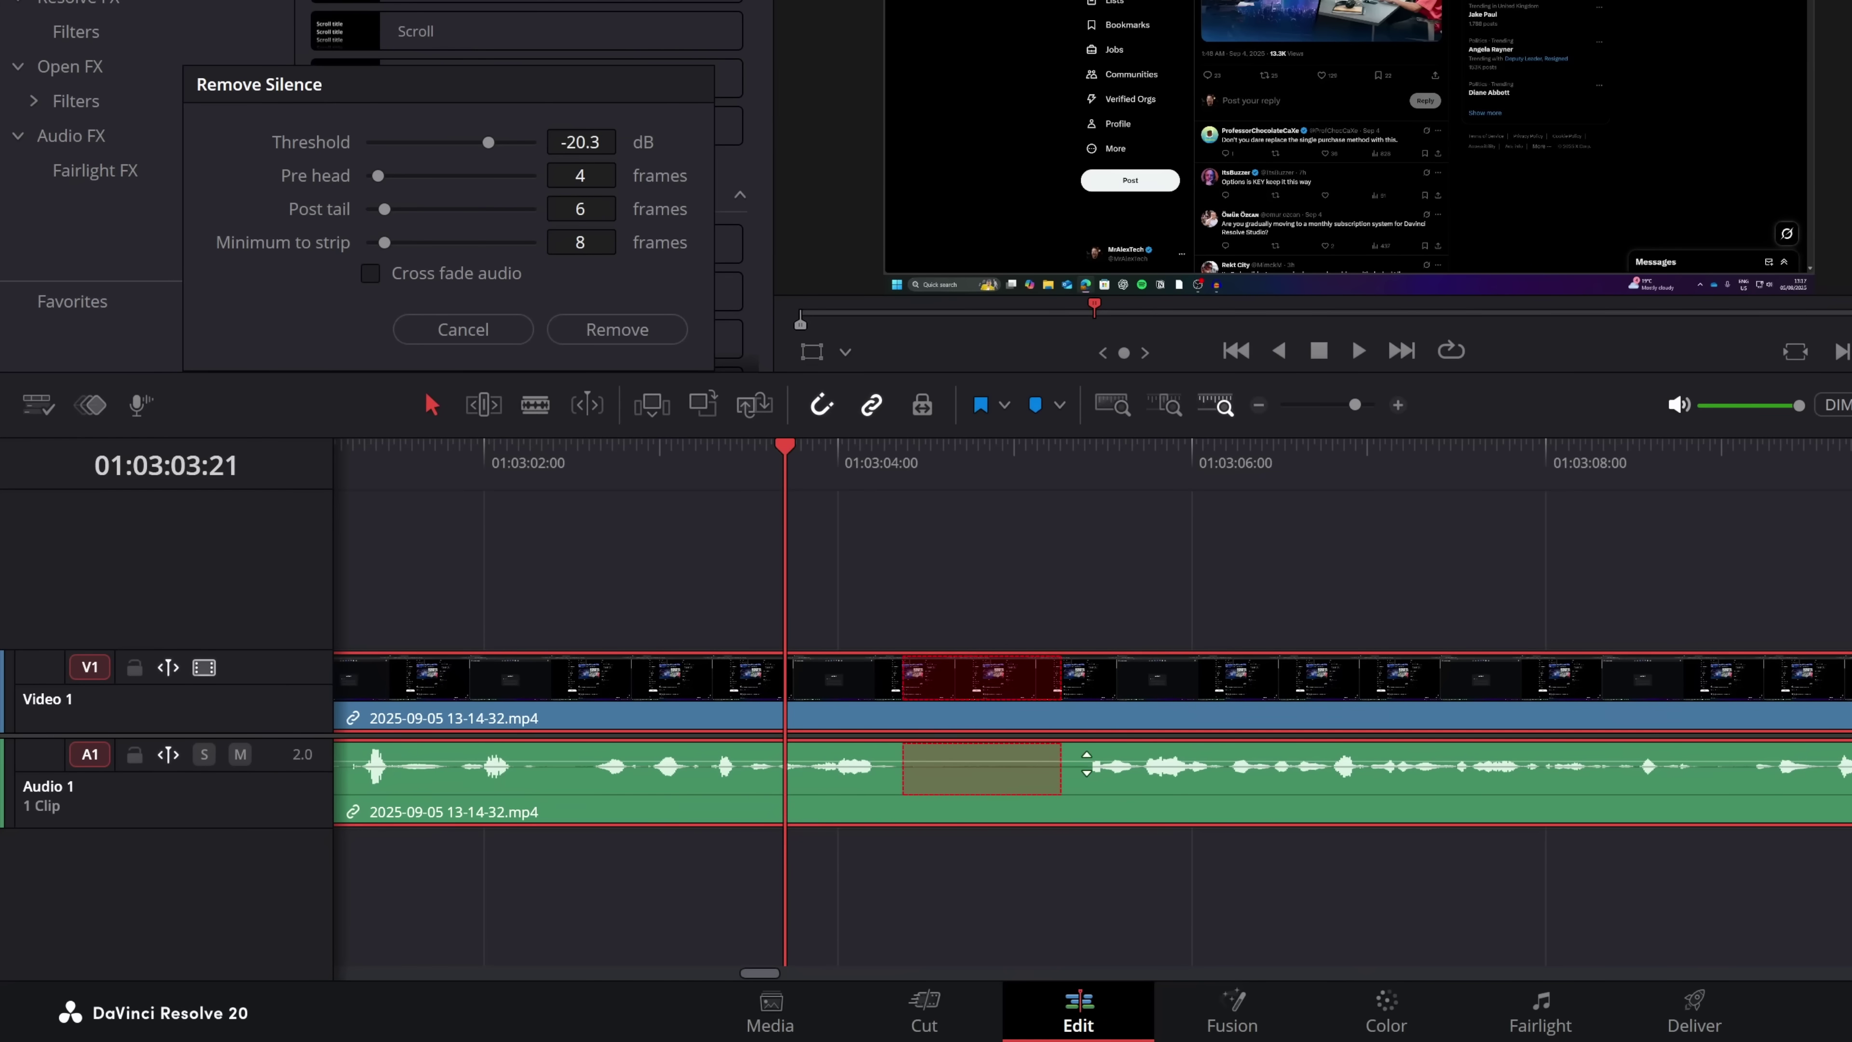
left_click_drag(379, 175, 367, 177)
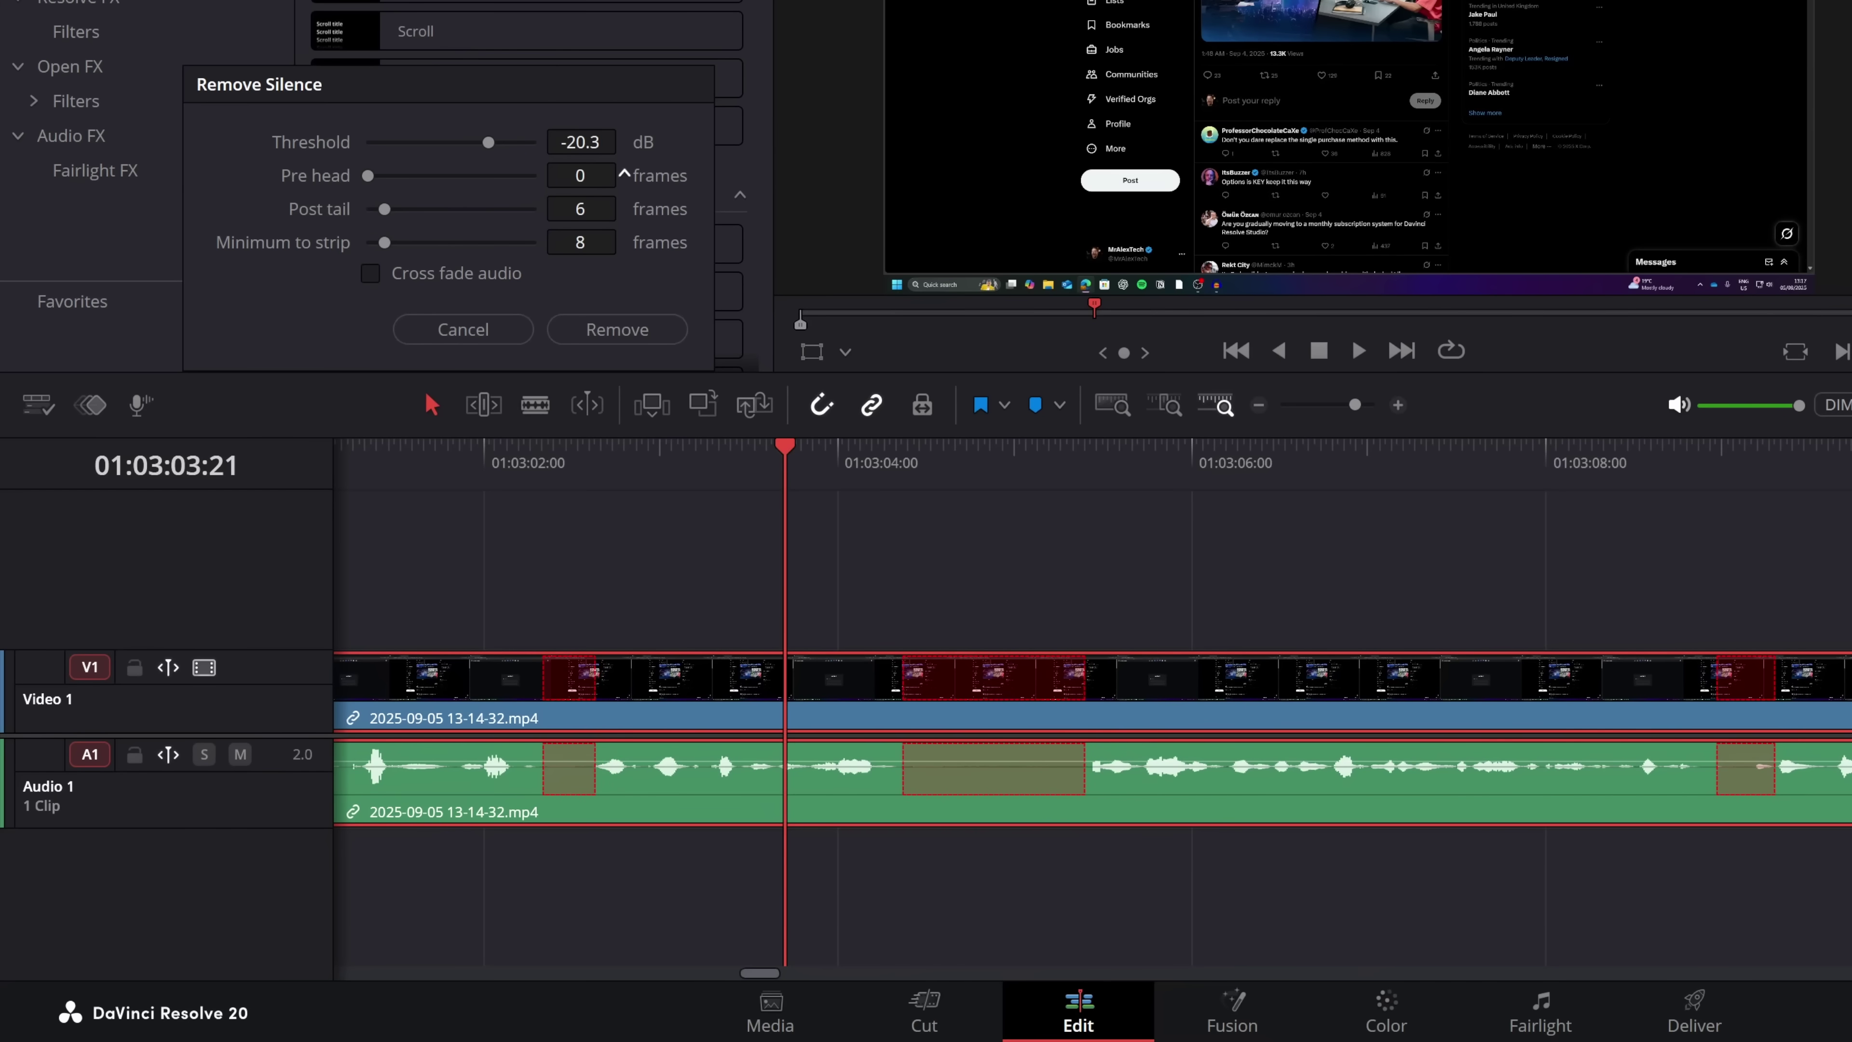
scroll(624, 174, "up", 1)
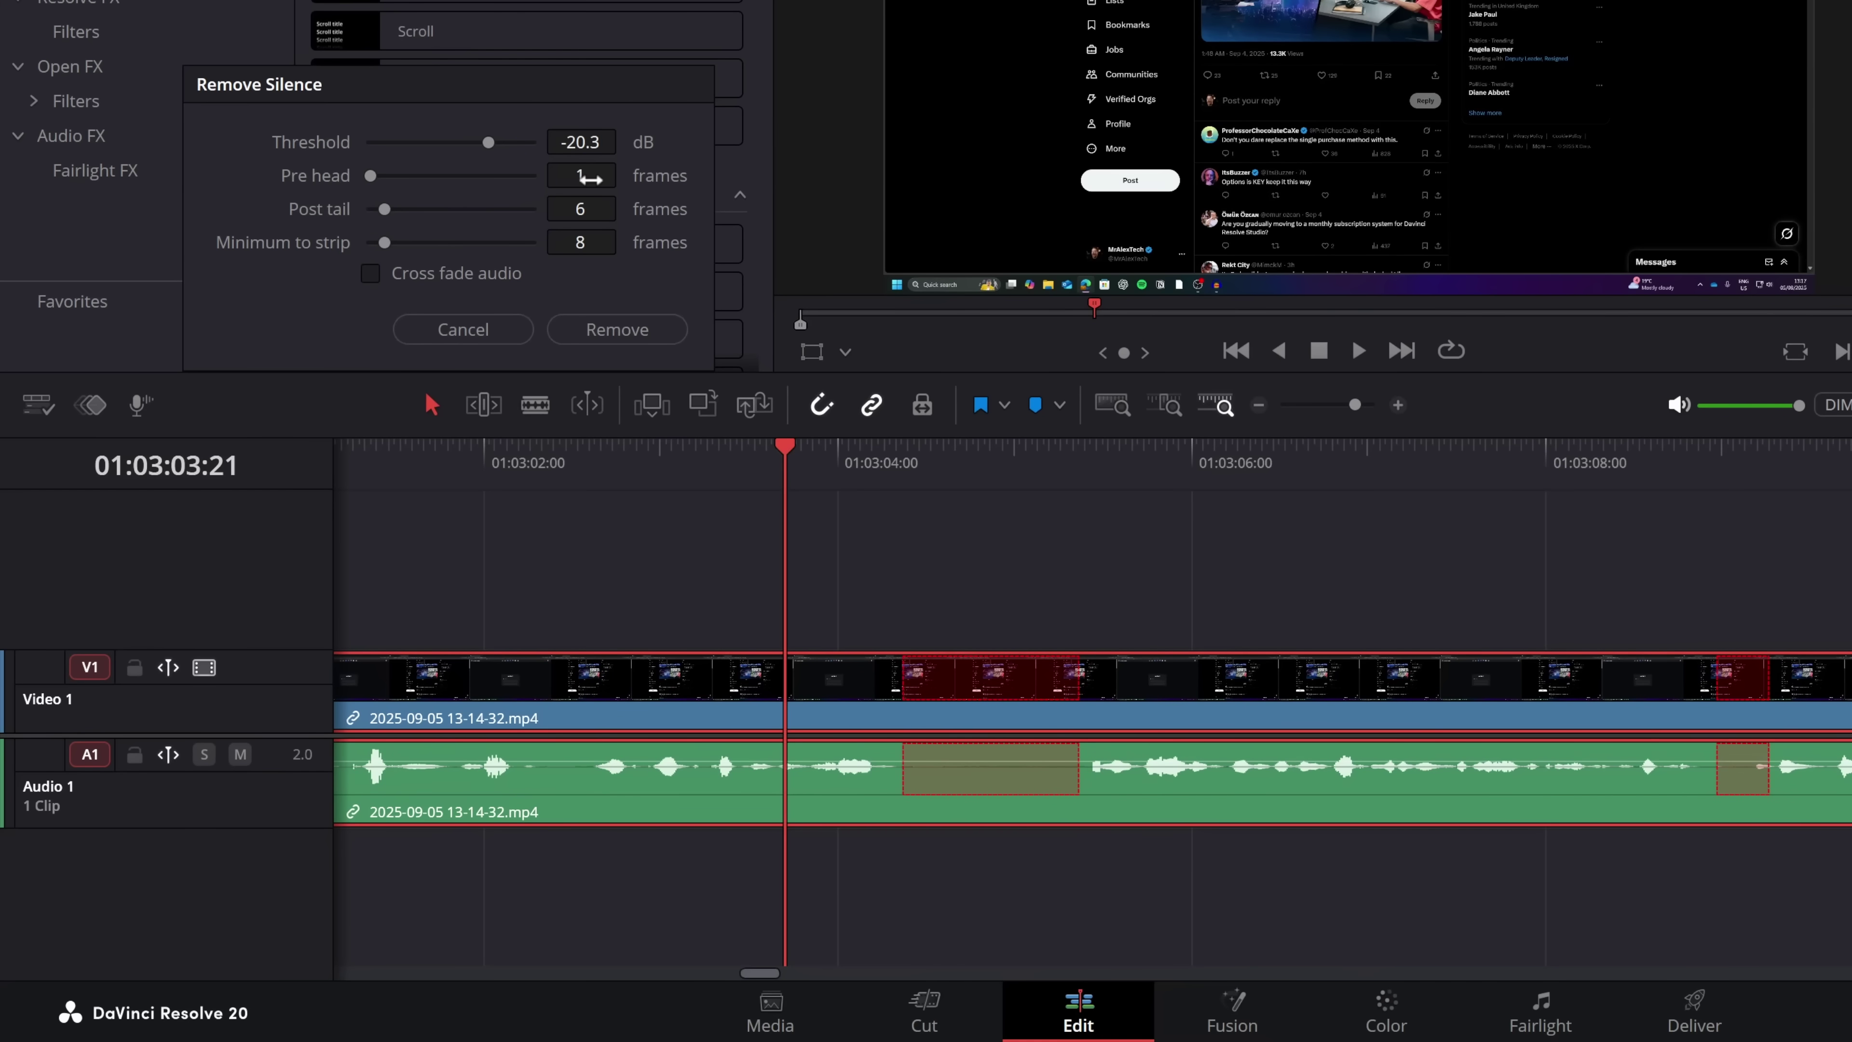
left_click_drag(382, 214, 363, 212)
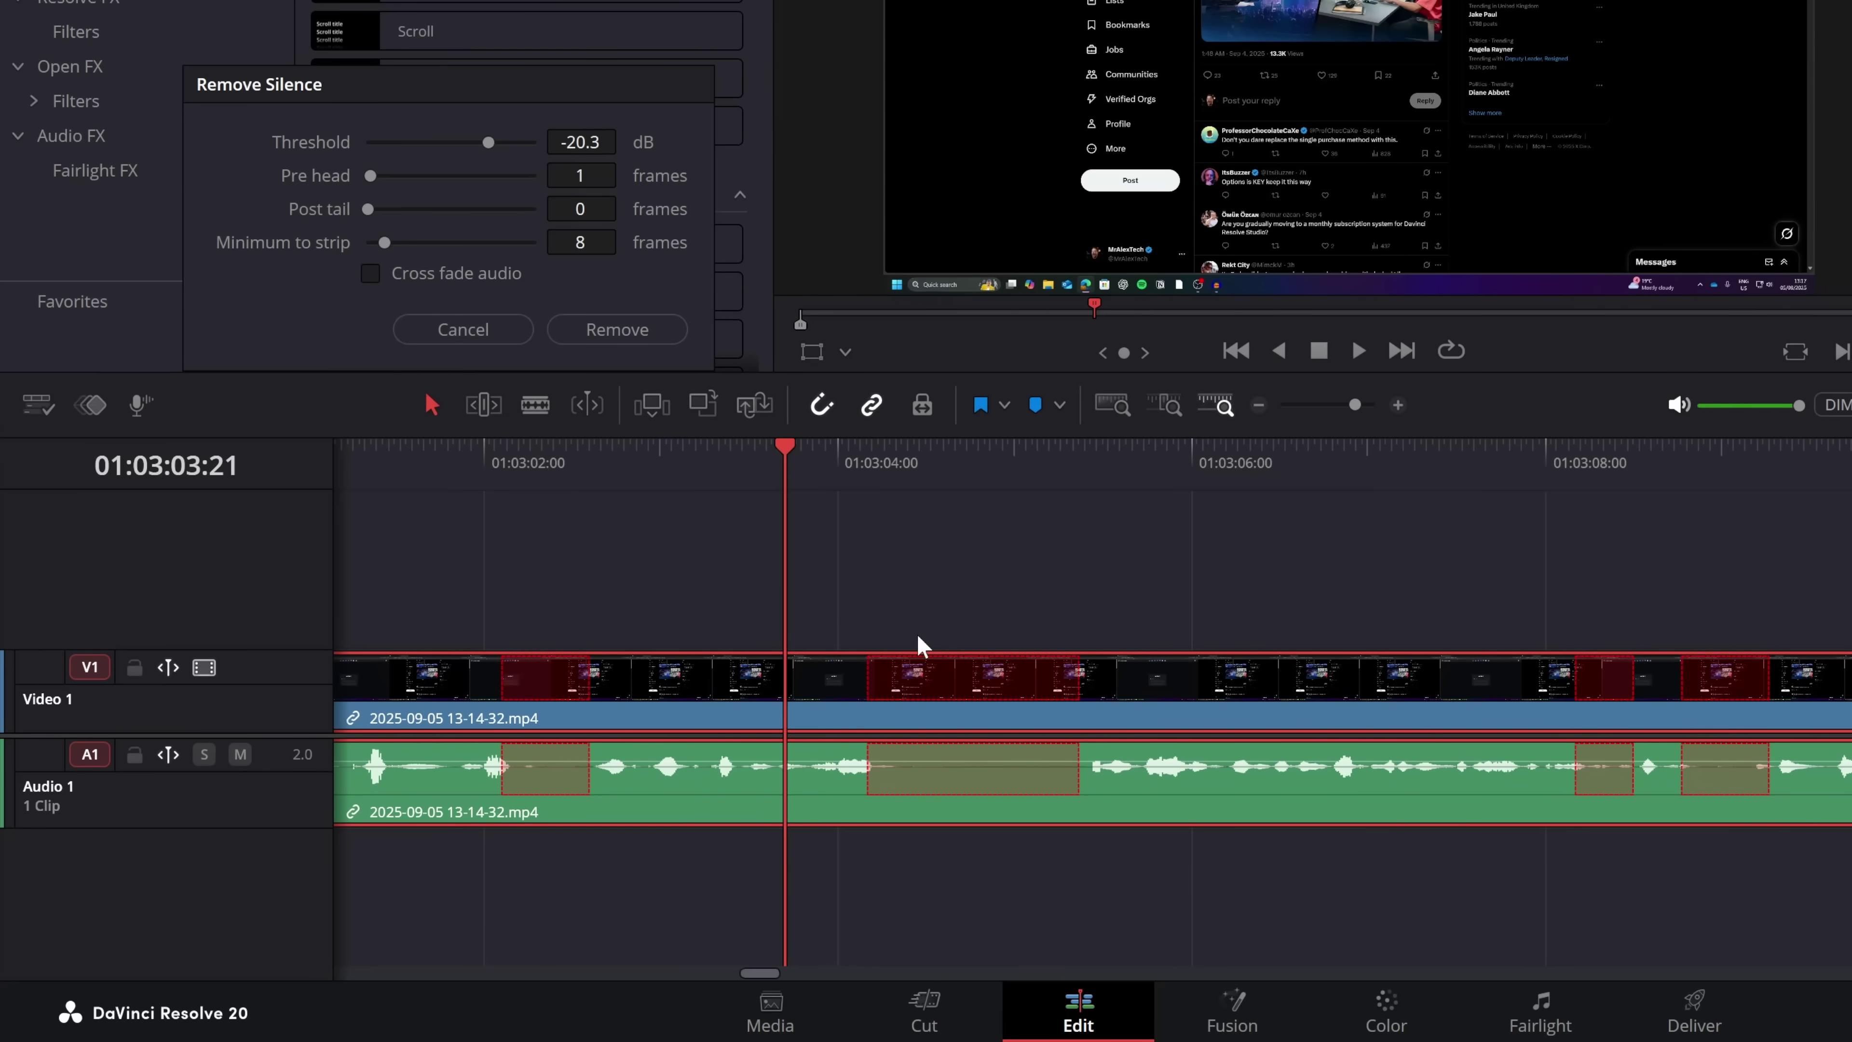
Step: Restore Post tail to 6 frames and preview a 2-frame Minimum to strip
left_click_drag(369, 211, 382, 211)
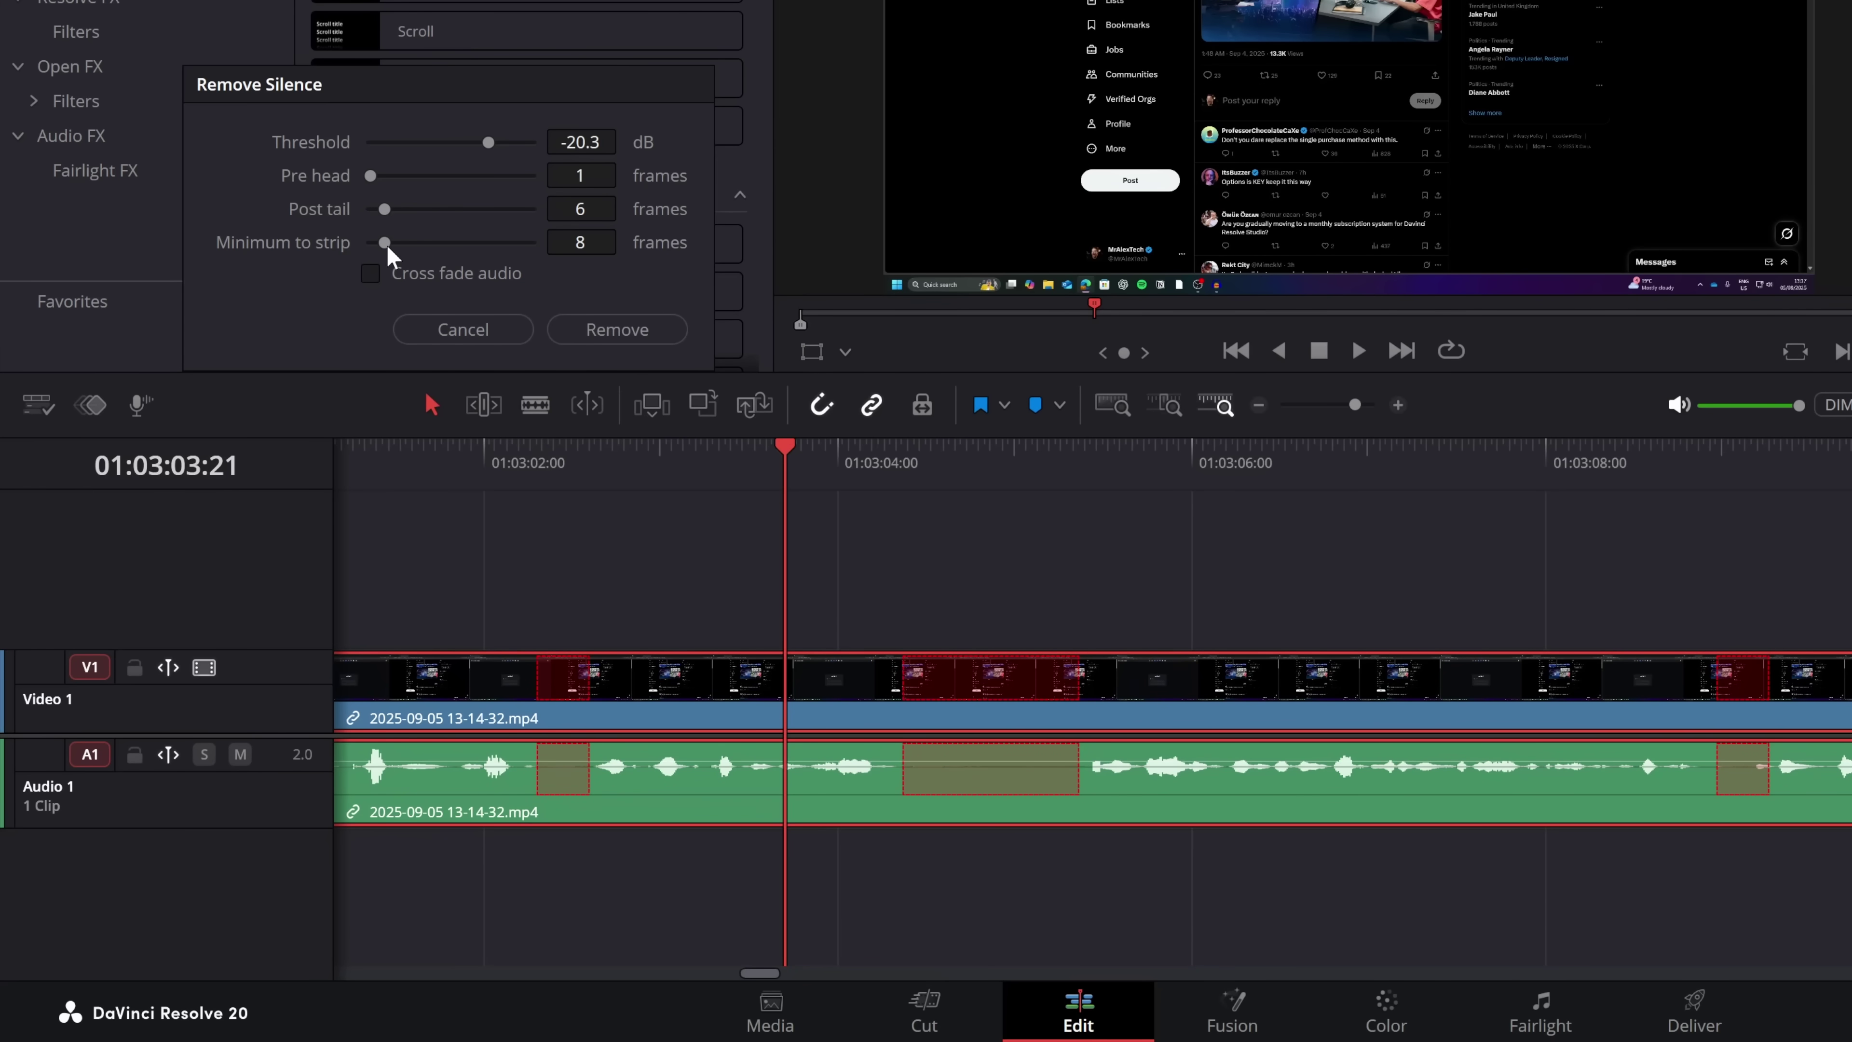
left_click_drag(386, 245, 354, 242)
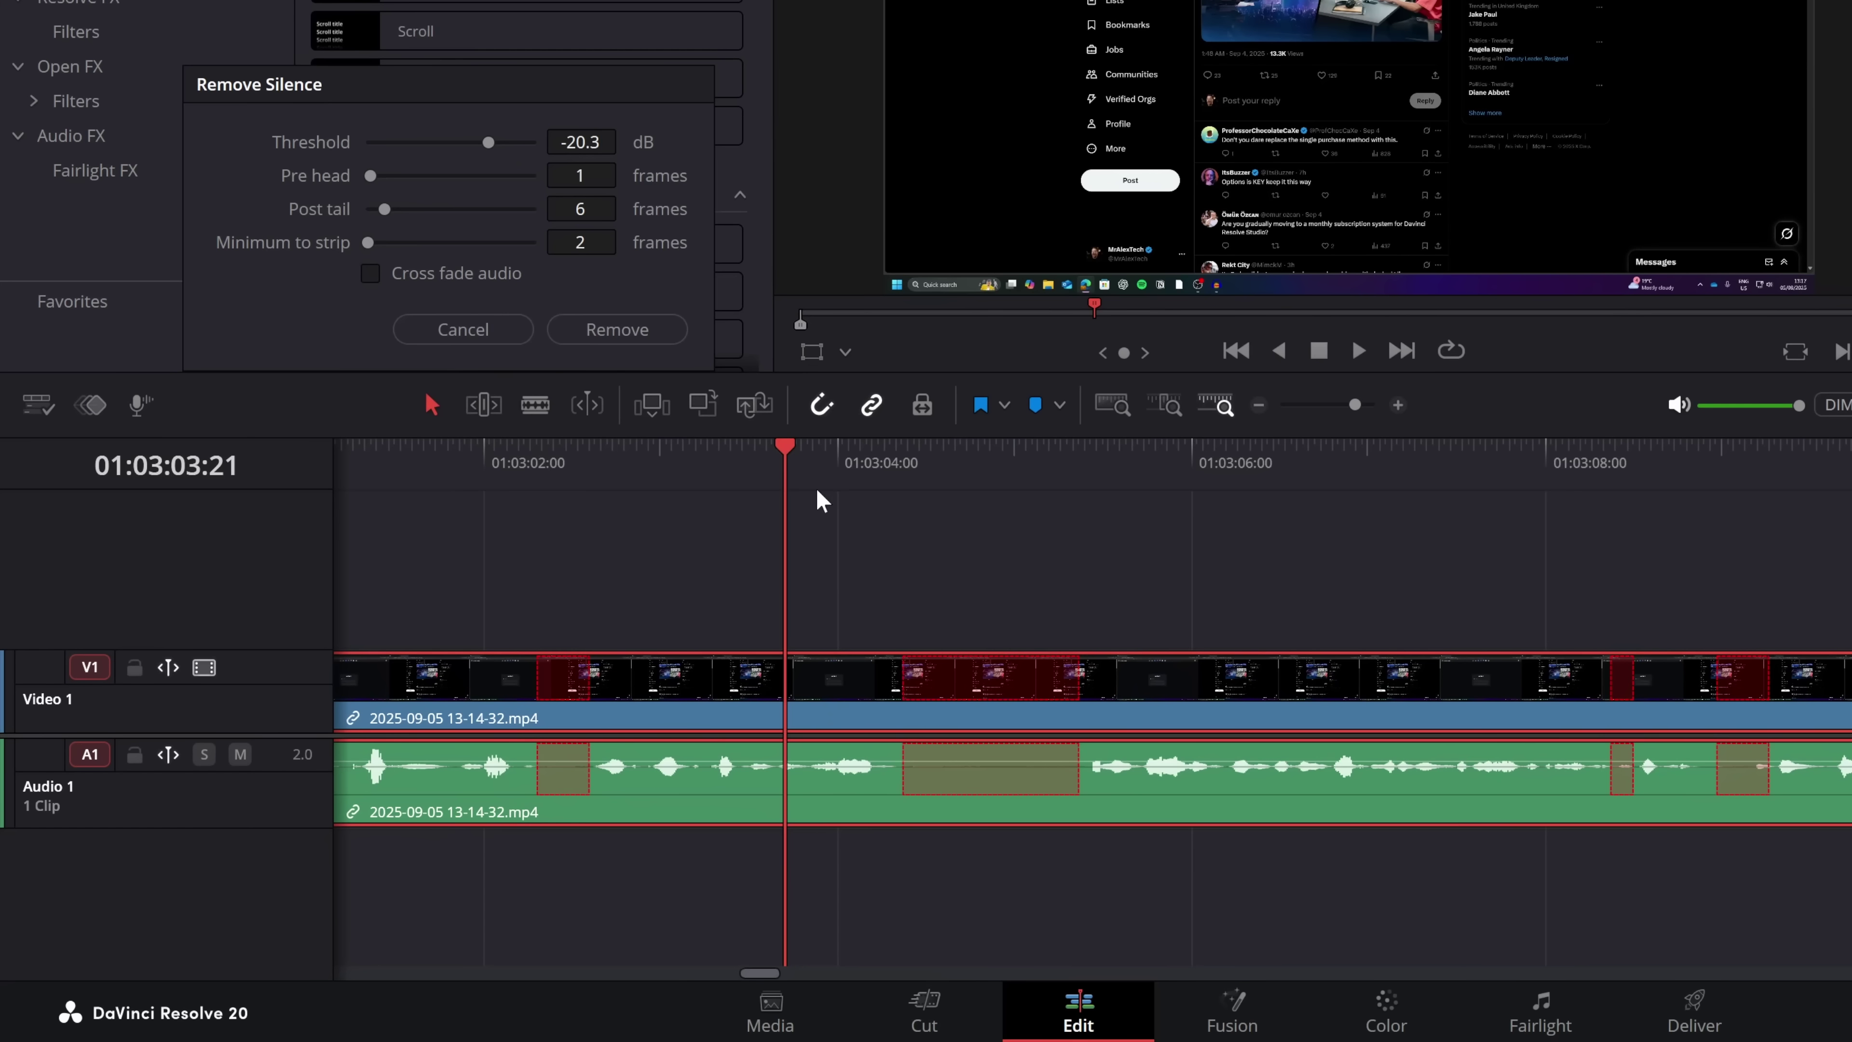
left_click(1260, 407)
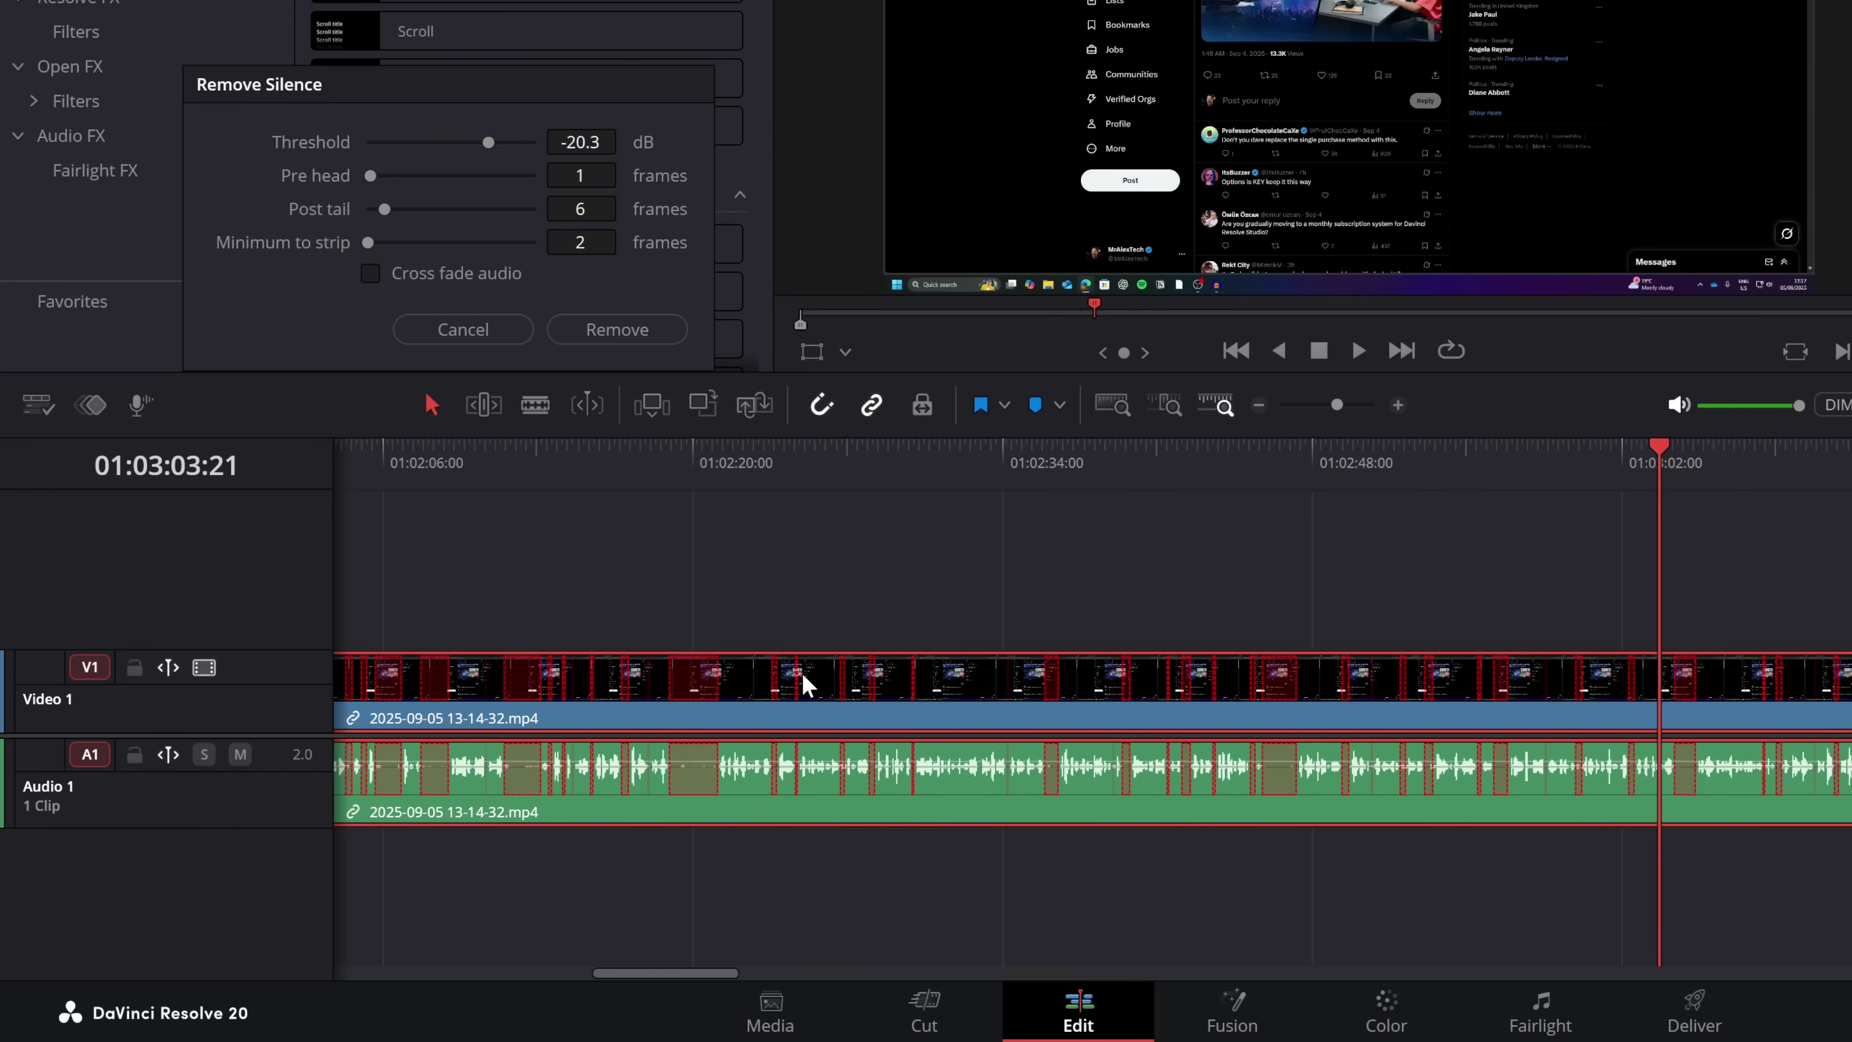
left_click(910, 466)
left_click(1397, 405)
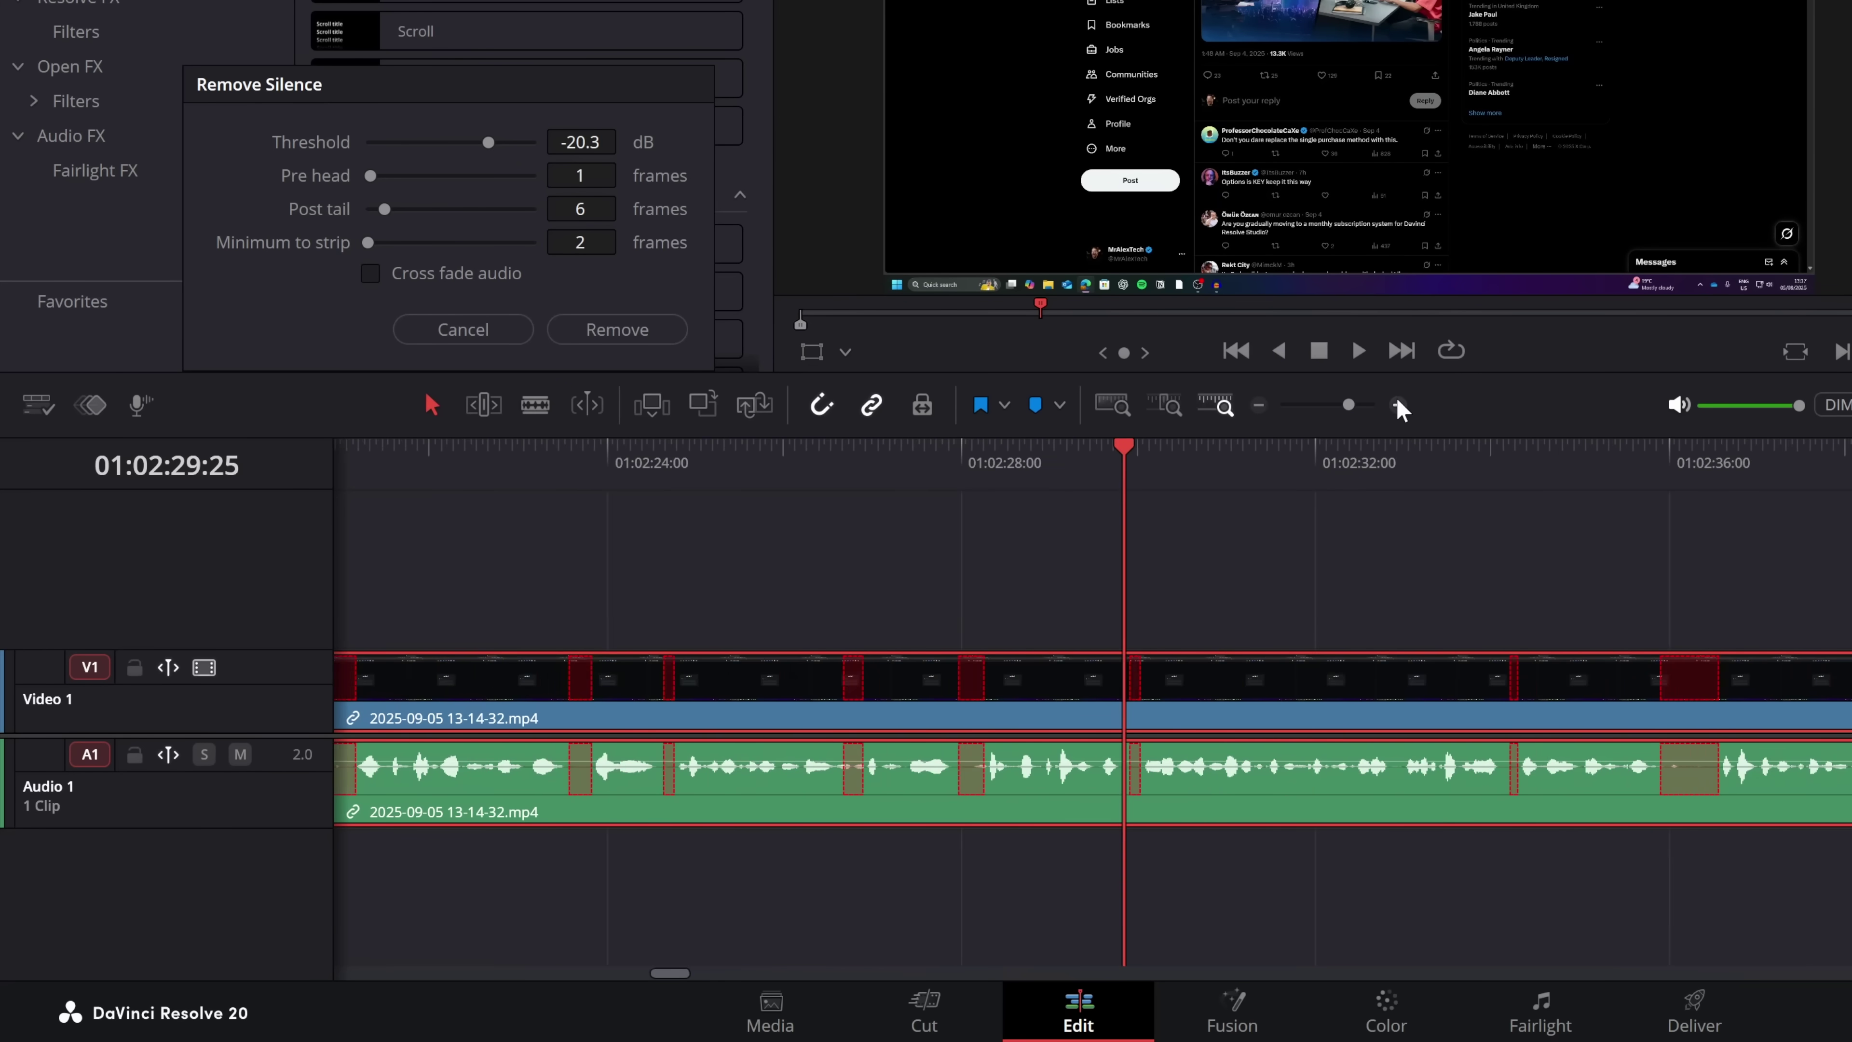
left_click(1398, 405)
scroll(756, 579, "left", 8)
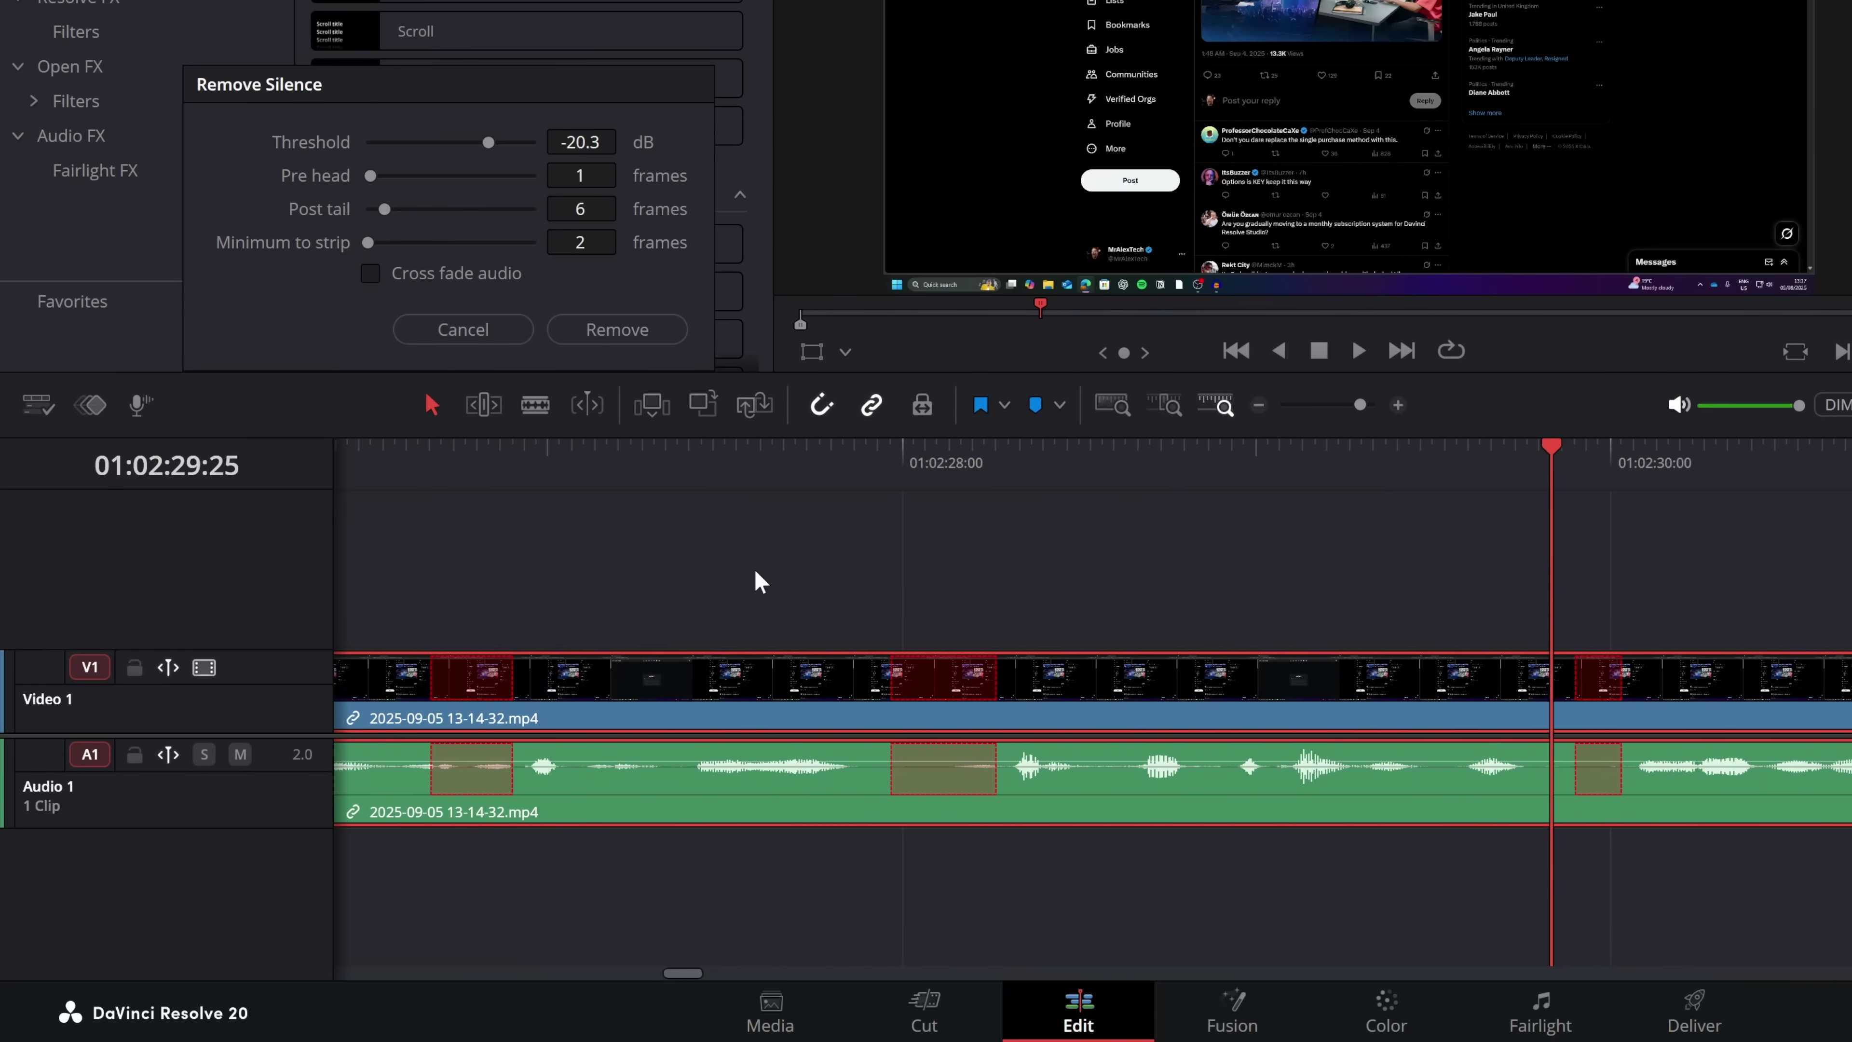
scroll(1110, 531, "right", 10)
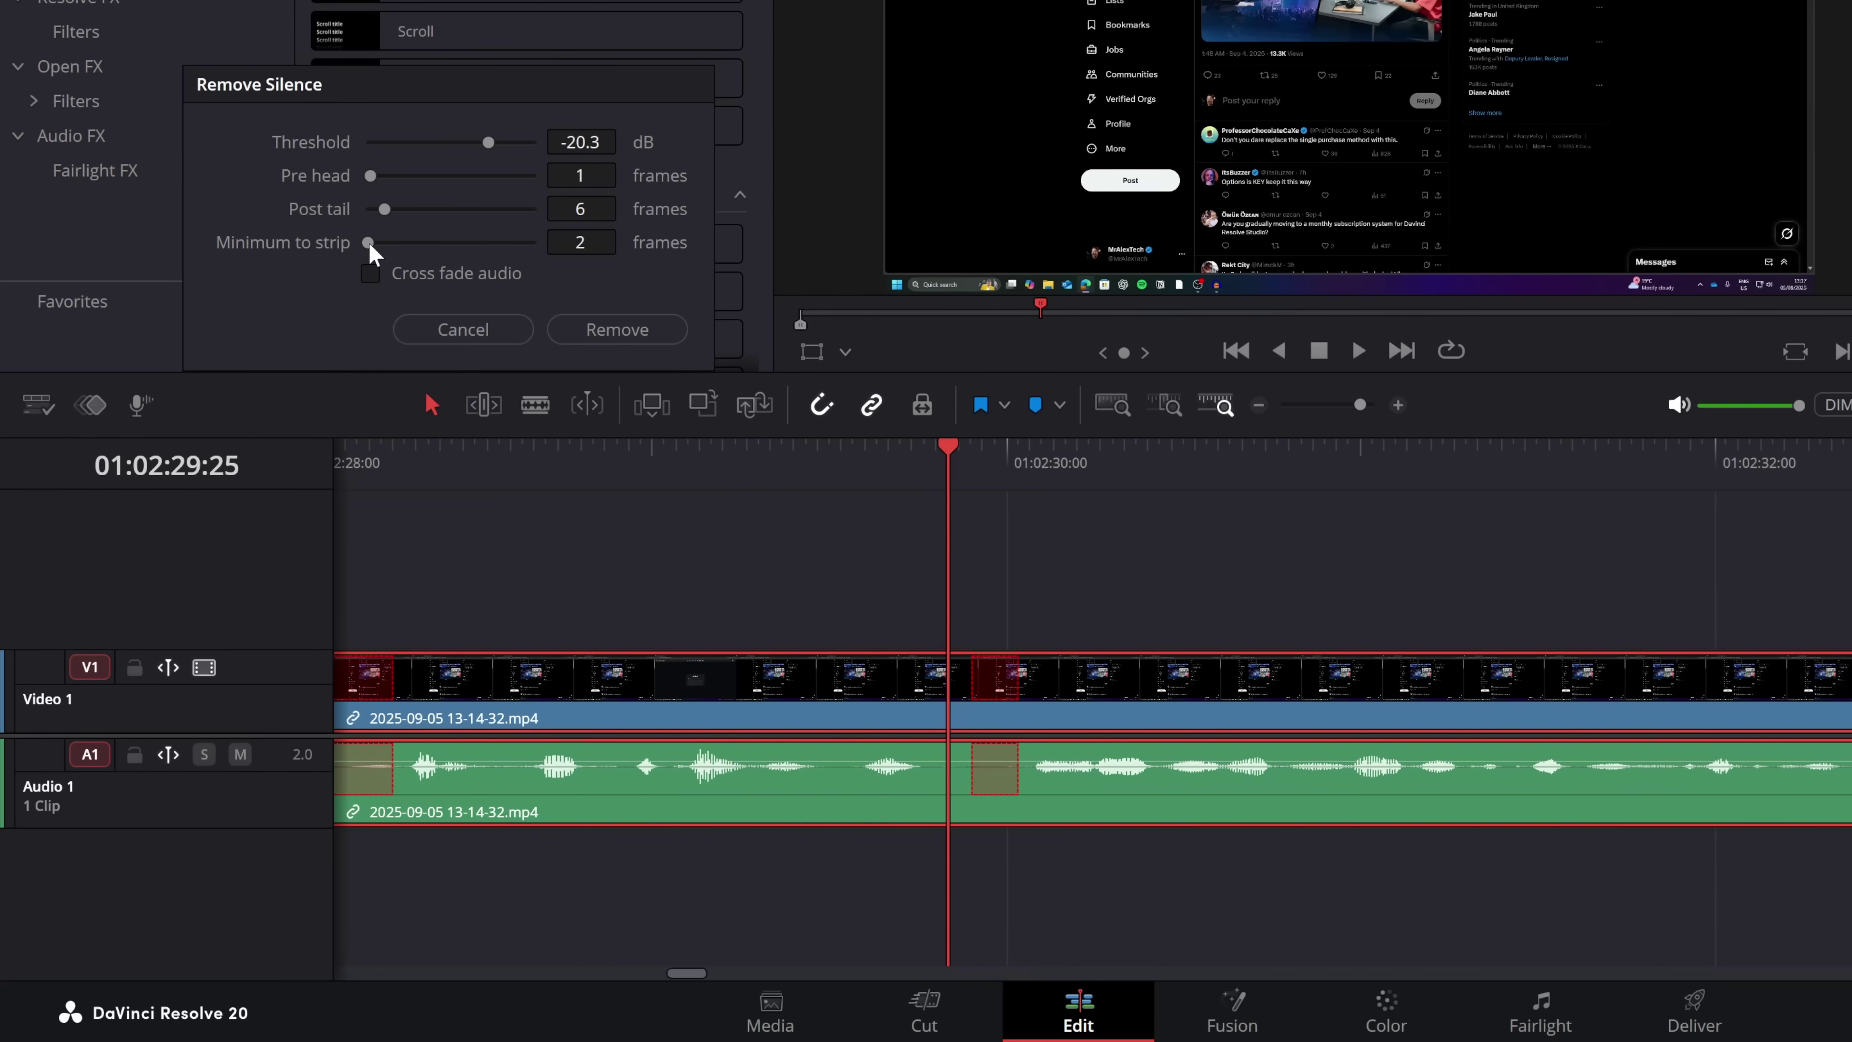
Step: Set Minimum to strip to 8 frames and remove the silences
left_click_drag(369, 243, 376, 243)
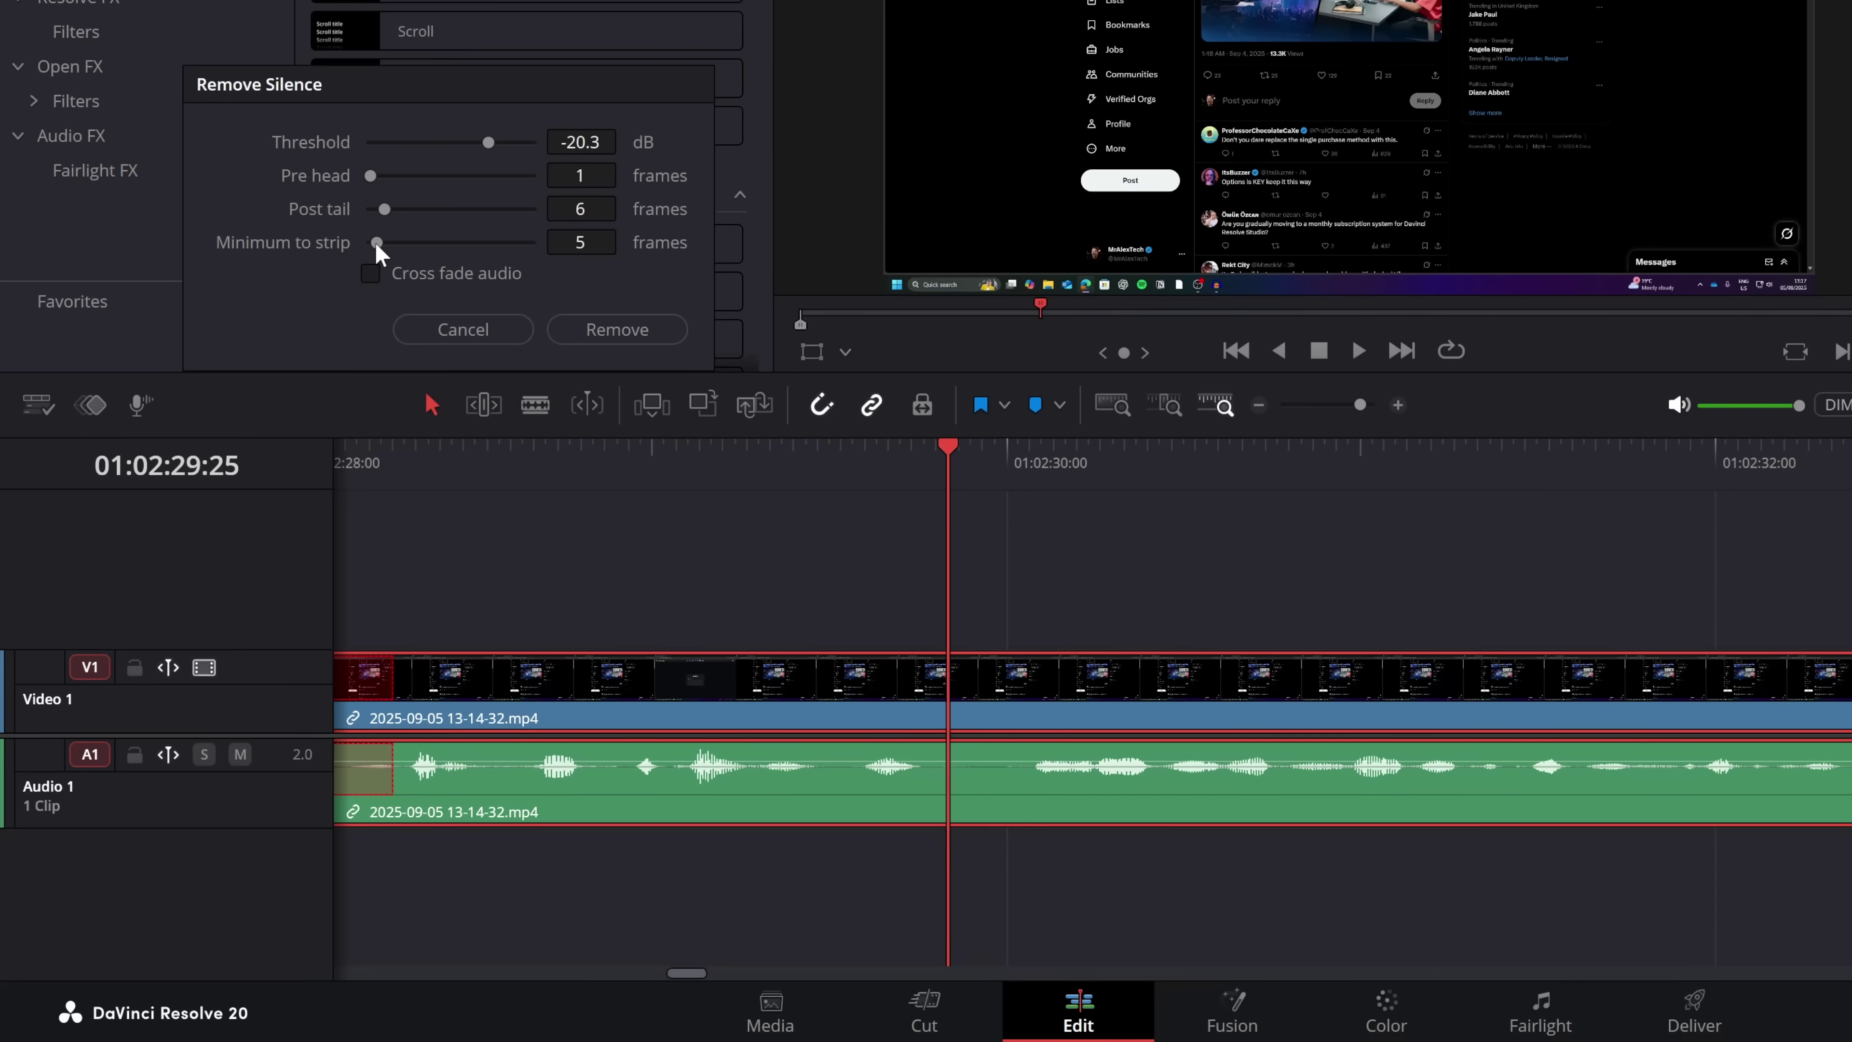
mouse_move(379, 243)
left_mouse_down()
mouse_move(431, 243)
mouse_move(384, 251)
left_mouse_up()
left_click(1260, 407)
scroll(894, 525, "right", 5)
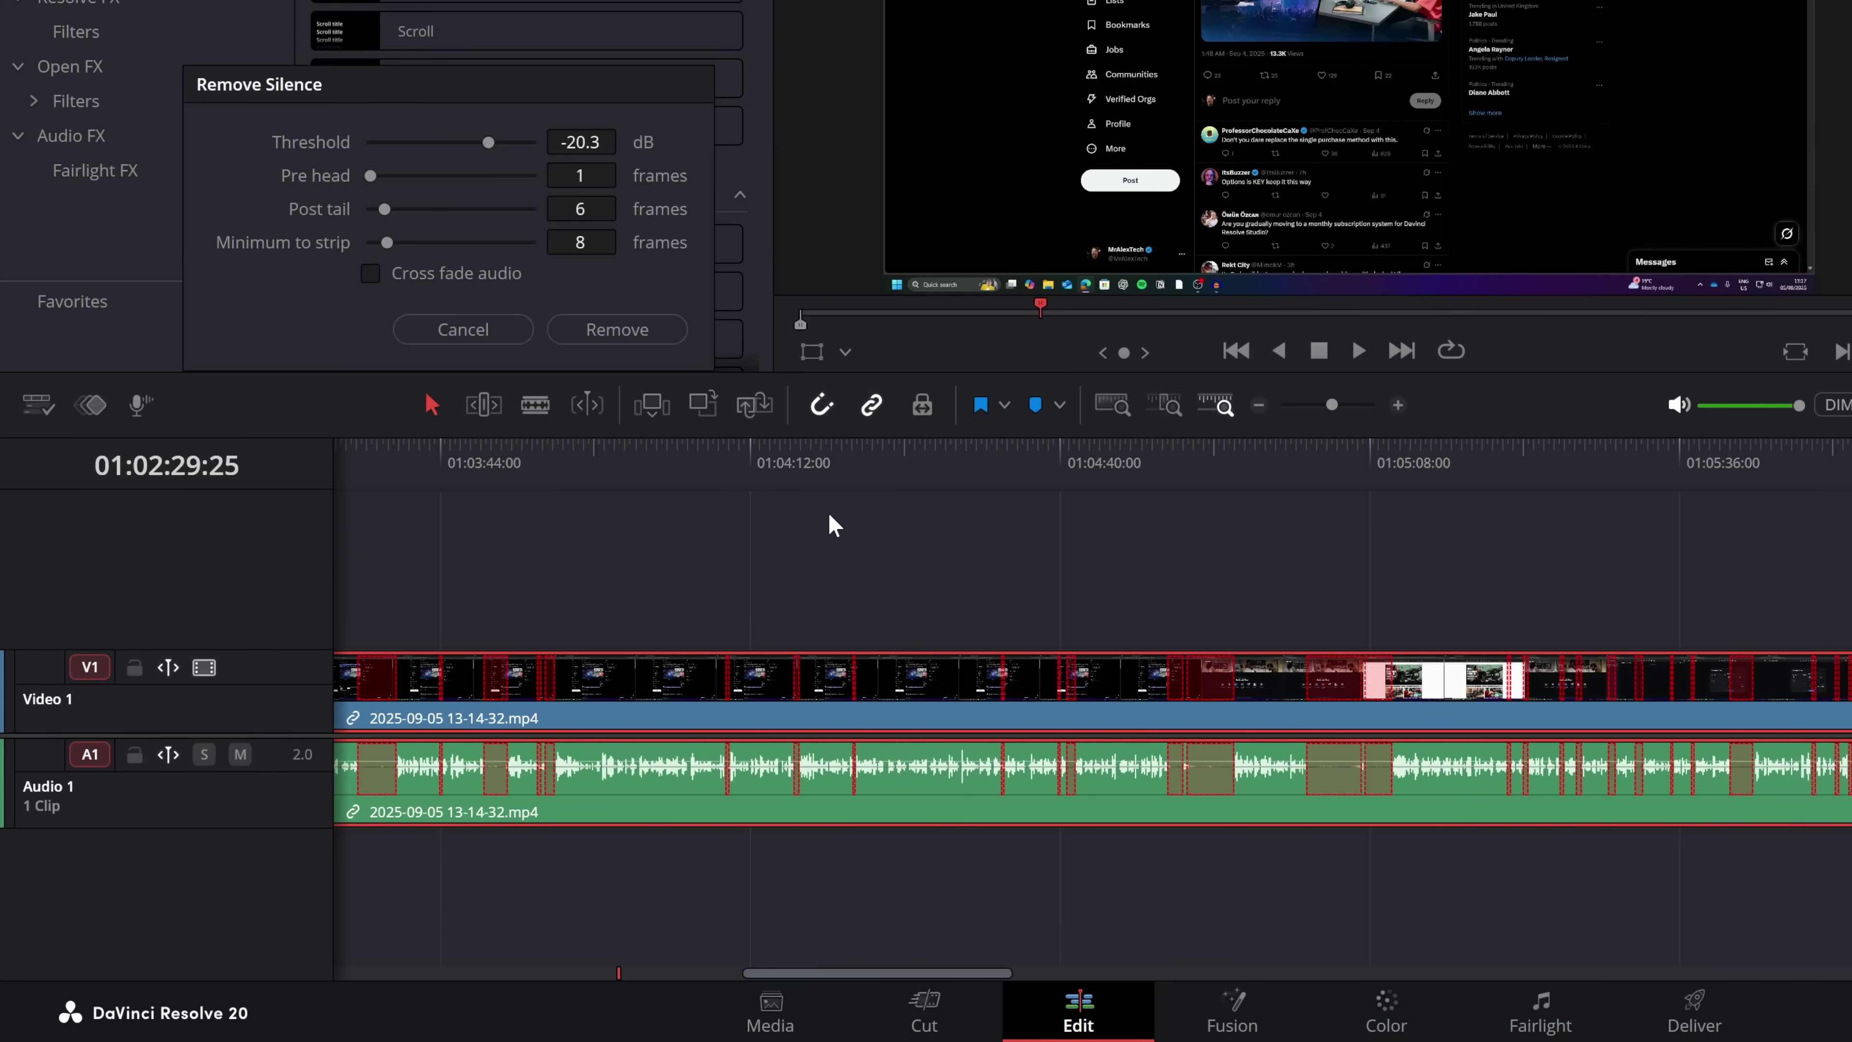
scroll(931, 515, "right", 5)
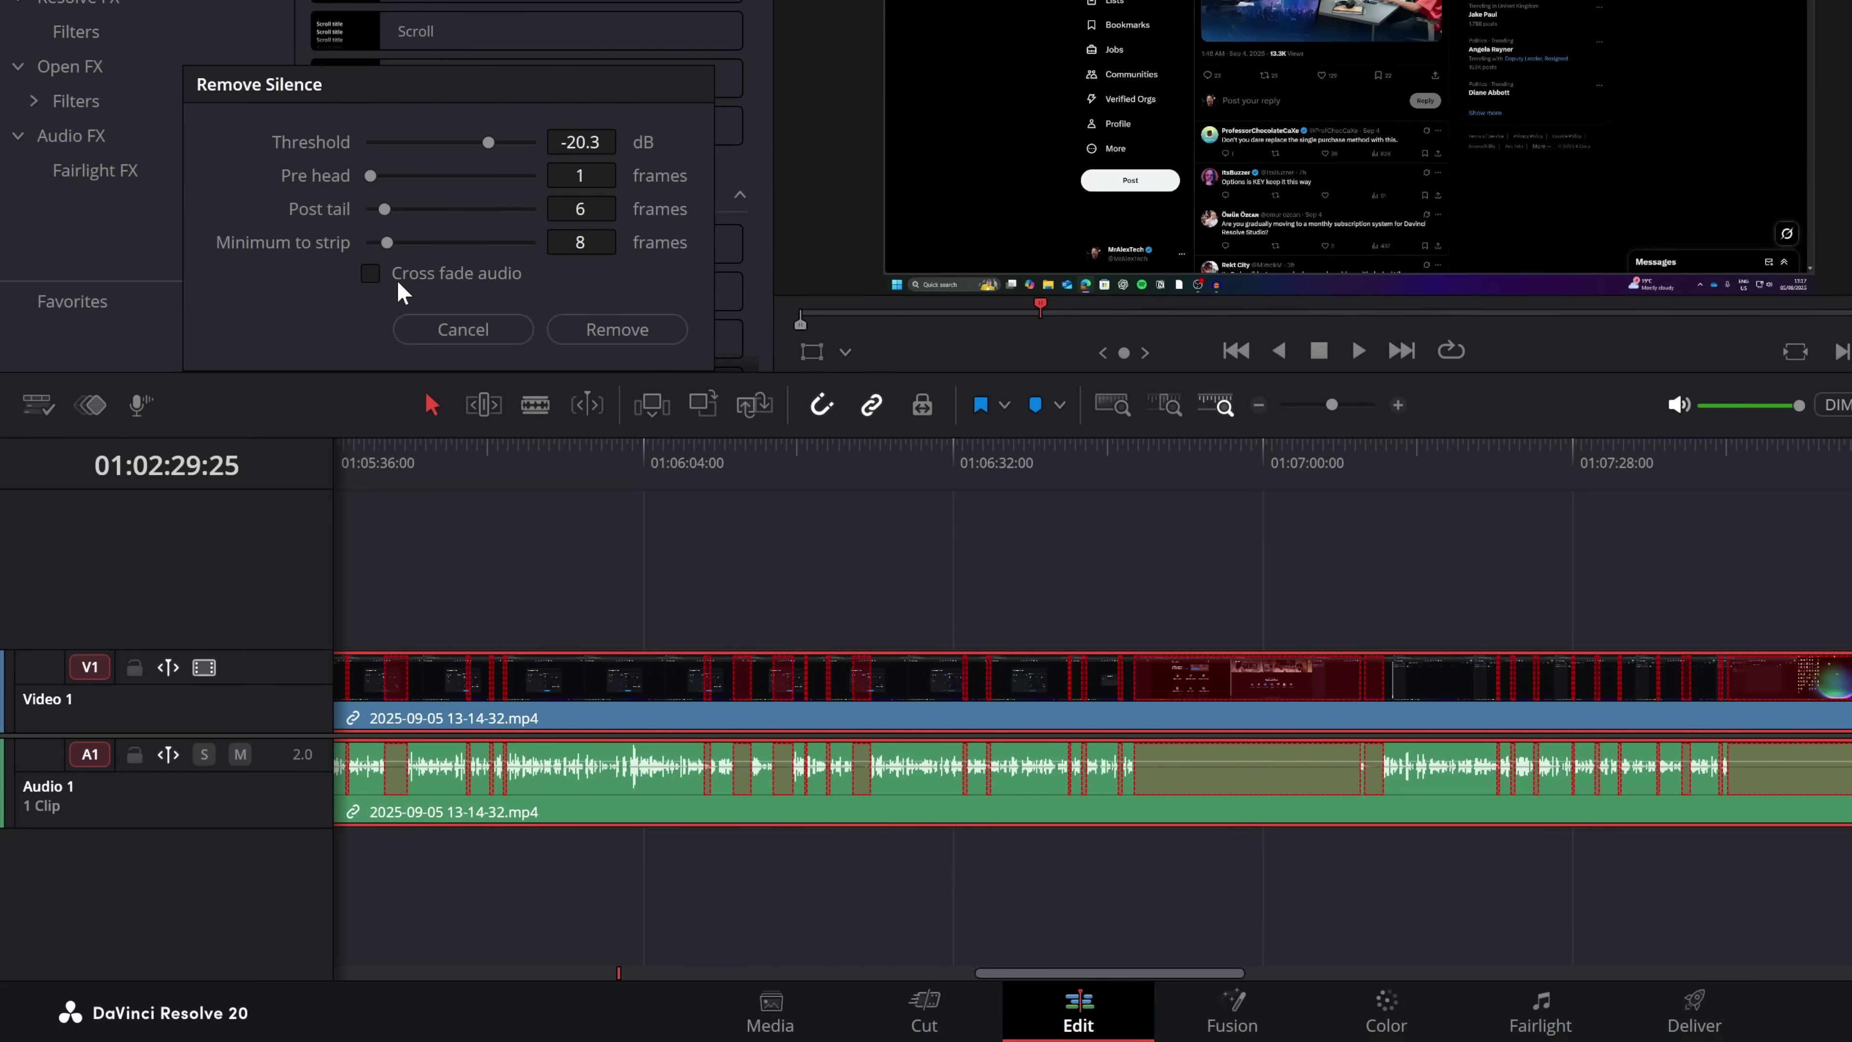
left_click(614, 330)
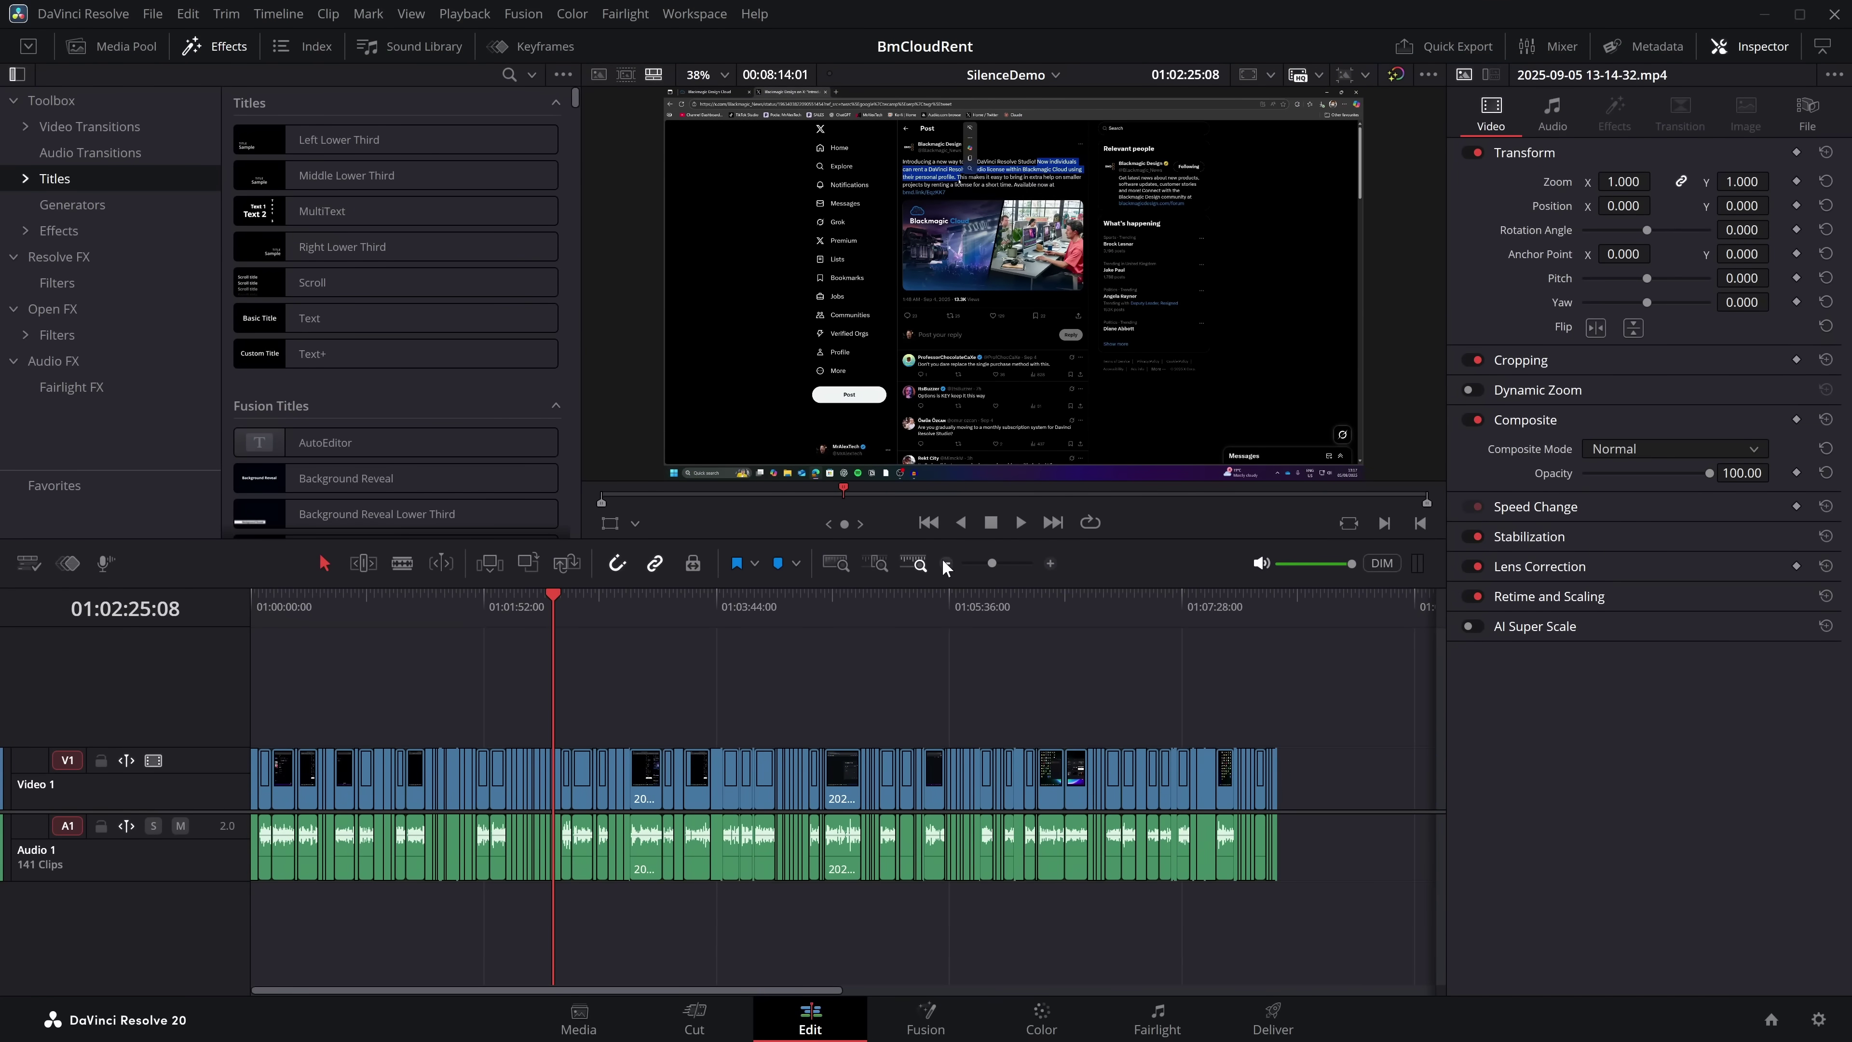
Step: Zoom into the cut timeline and scroll through the 141 resulting clips
left_click(801, 602)
left_click(1050, 562)
left_click(1051, 563)
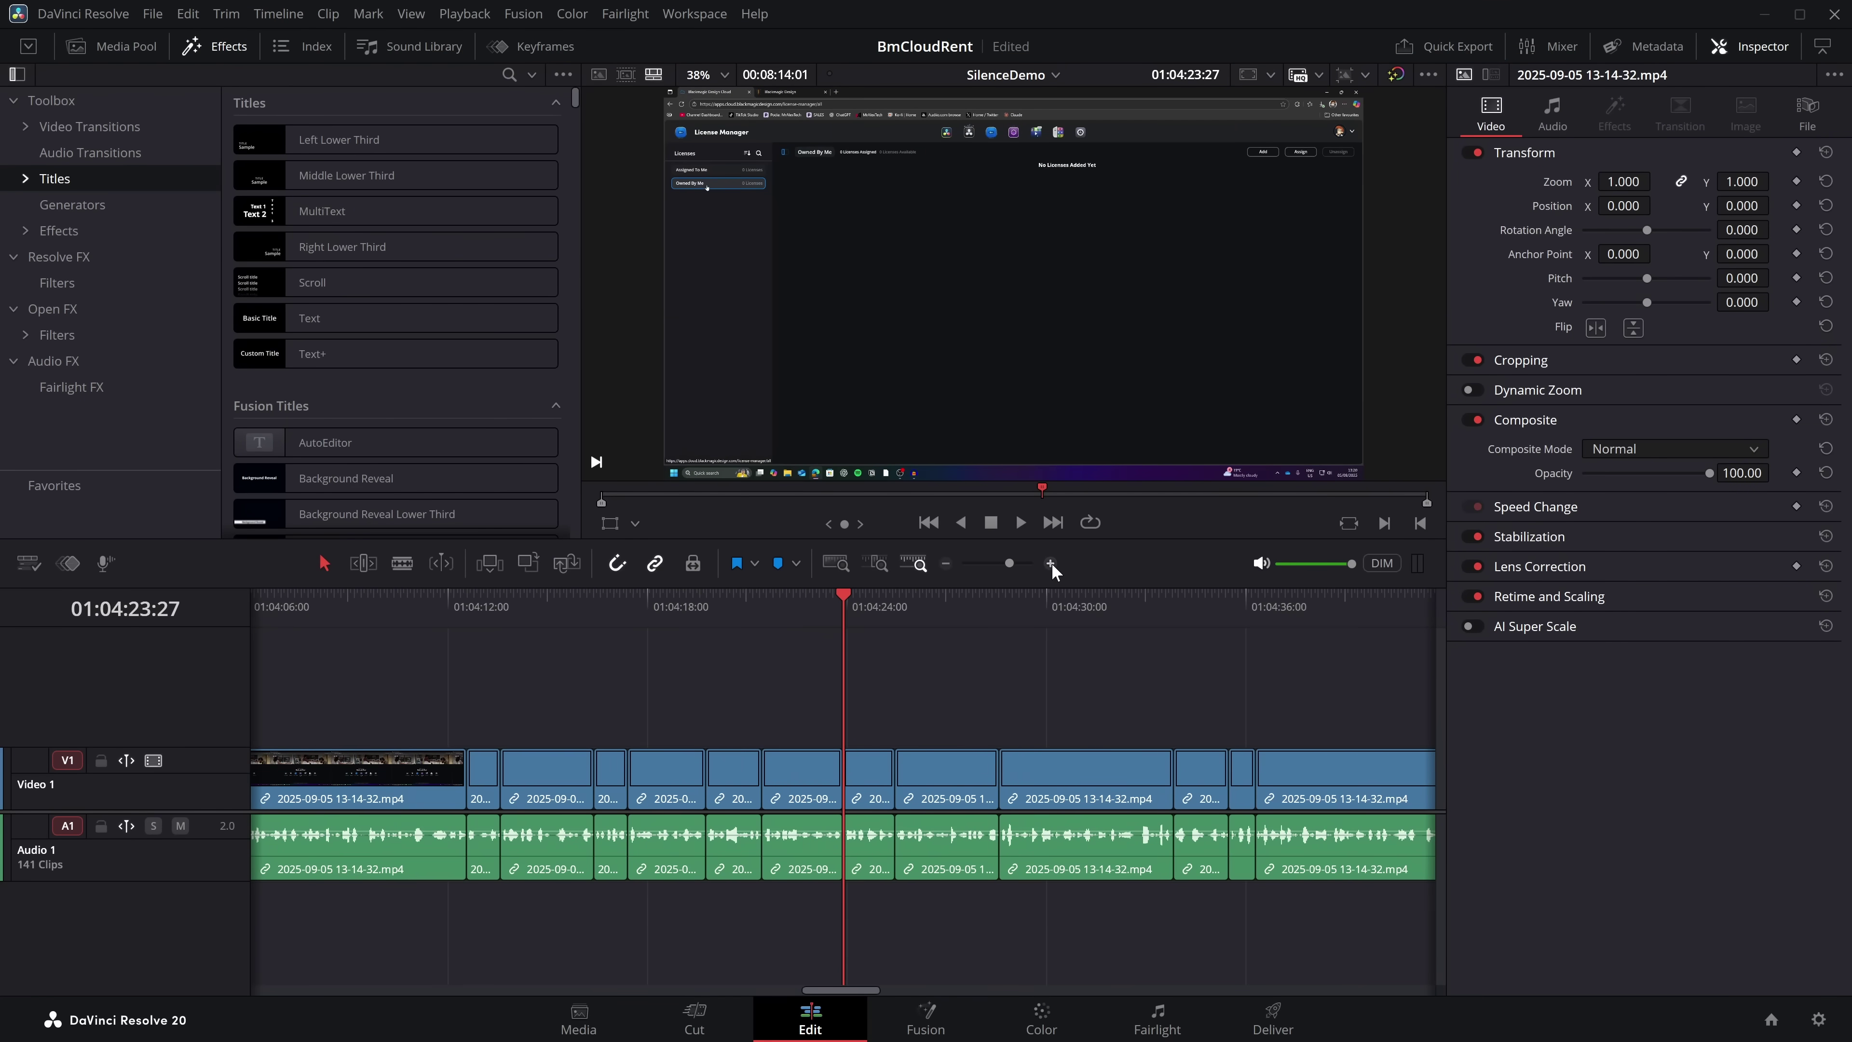
scroll(774, 720, "right", 10)
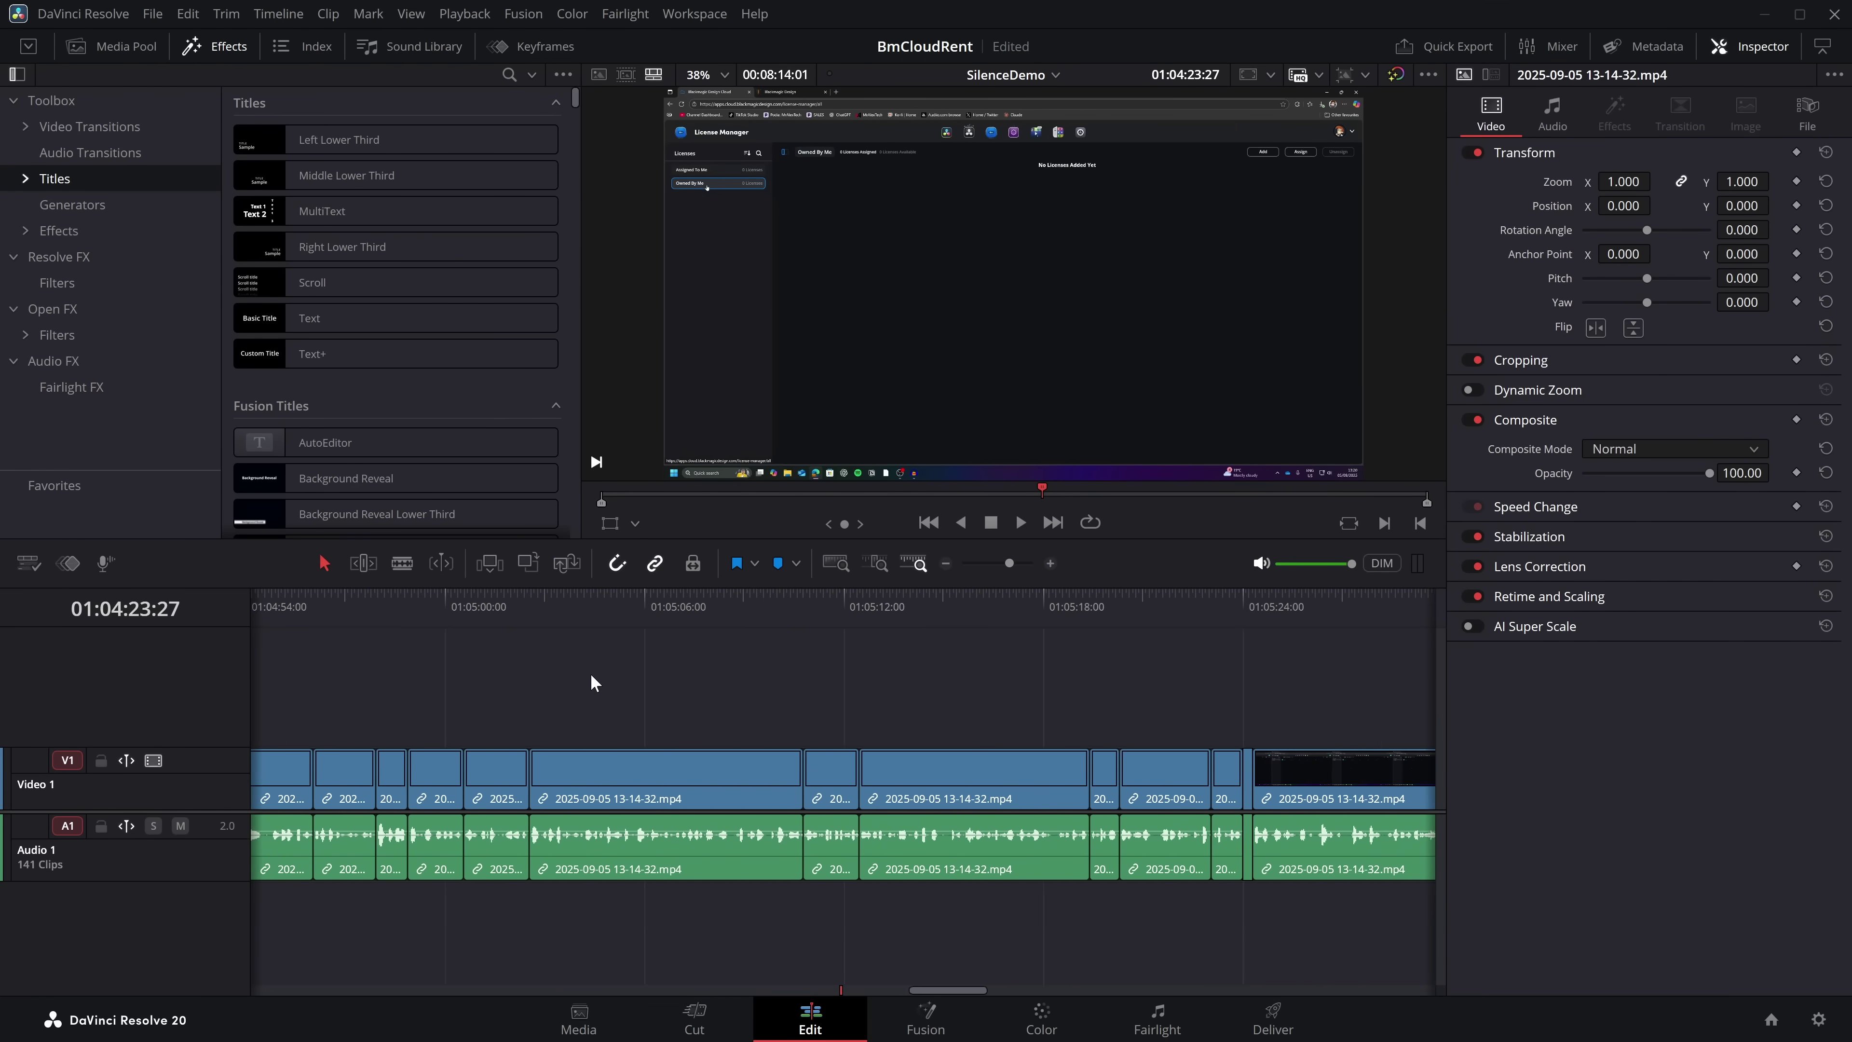
scroll(888, 691, "right", 10)
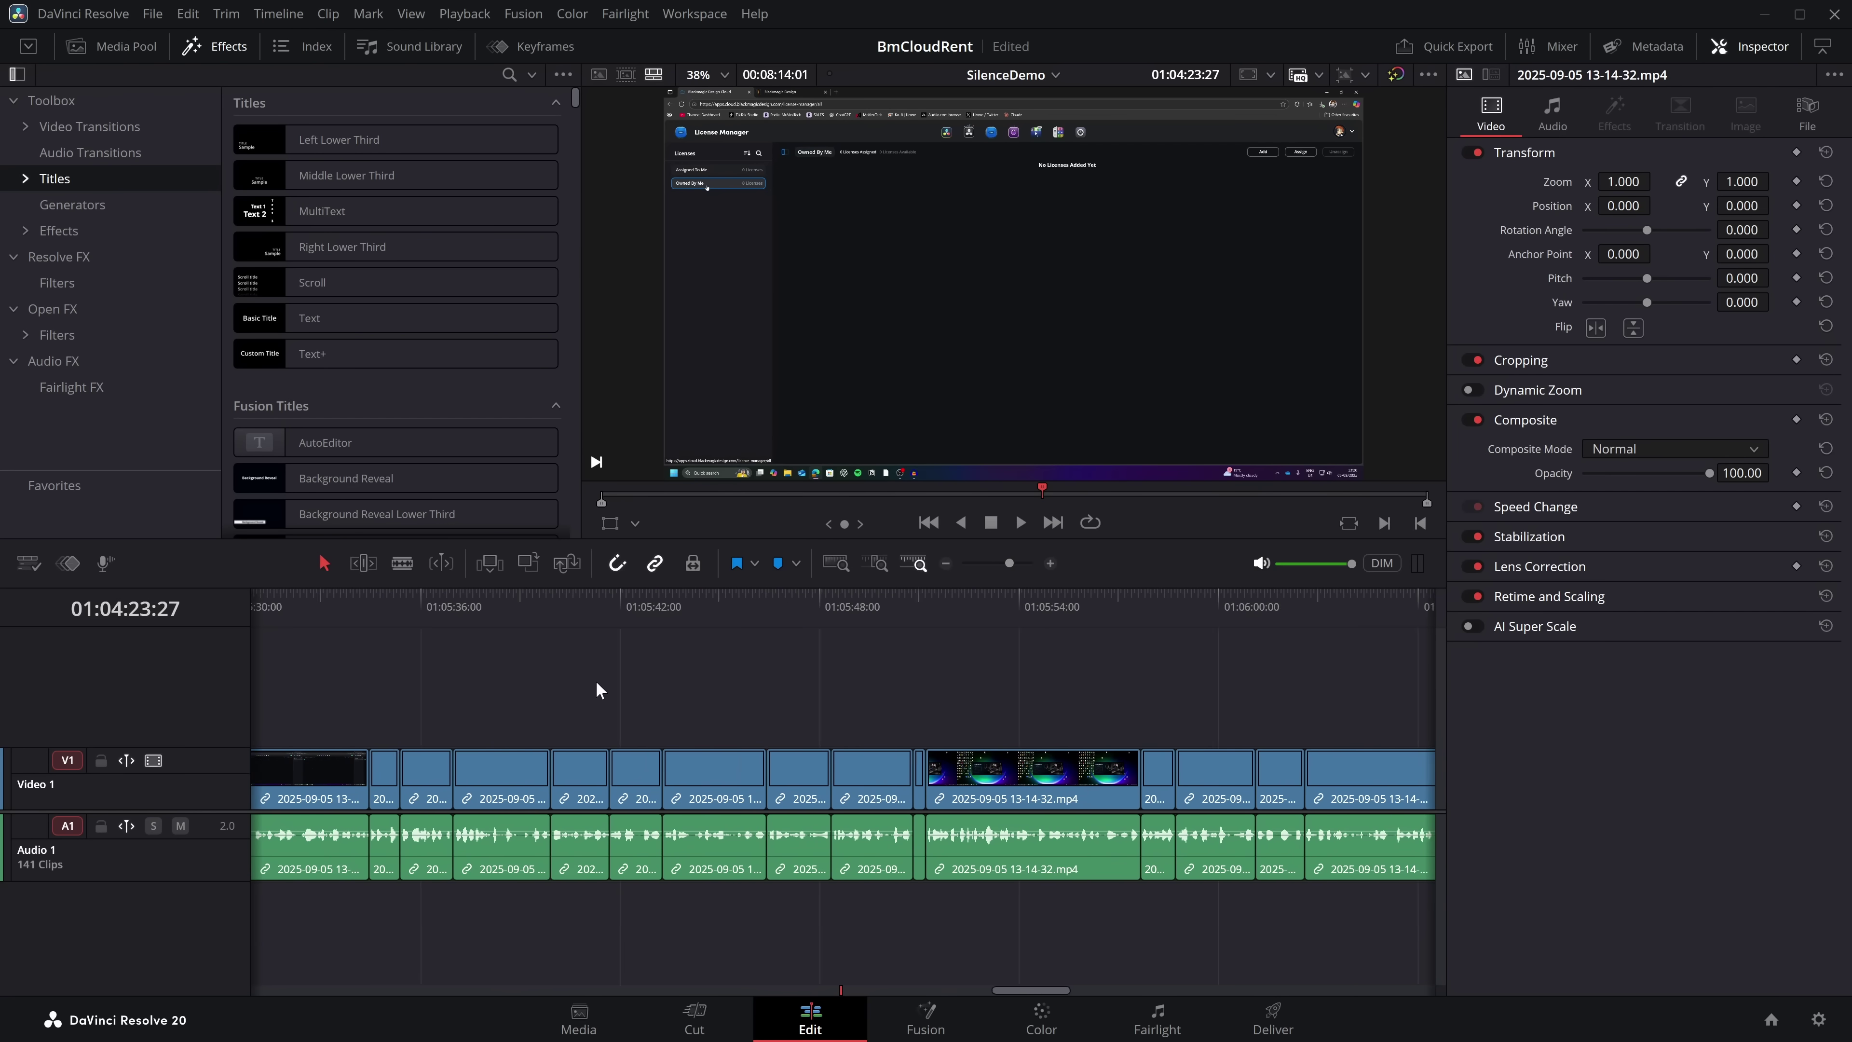
scroll(860, 689, "right", 3)
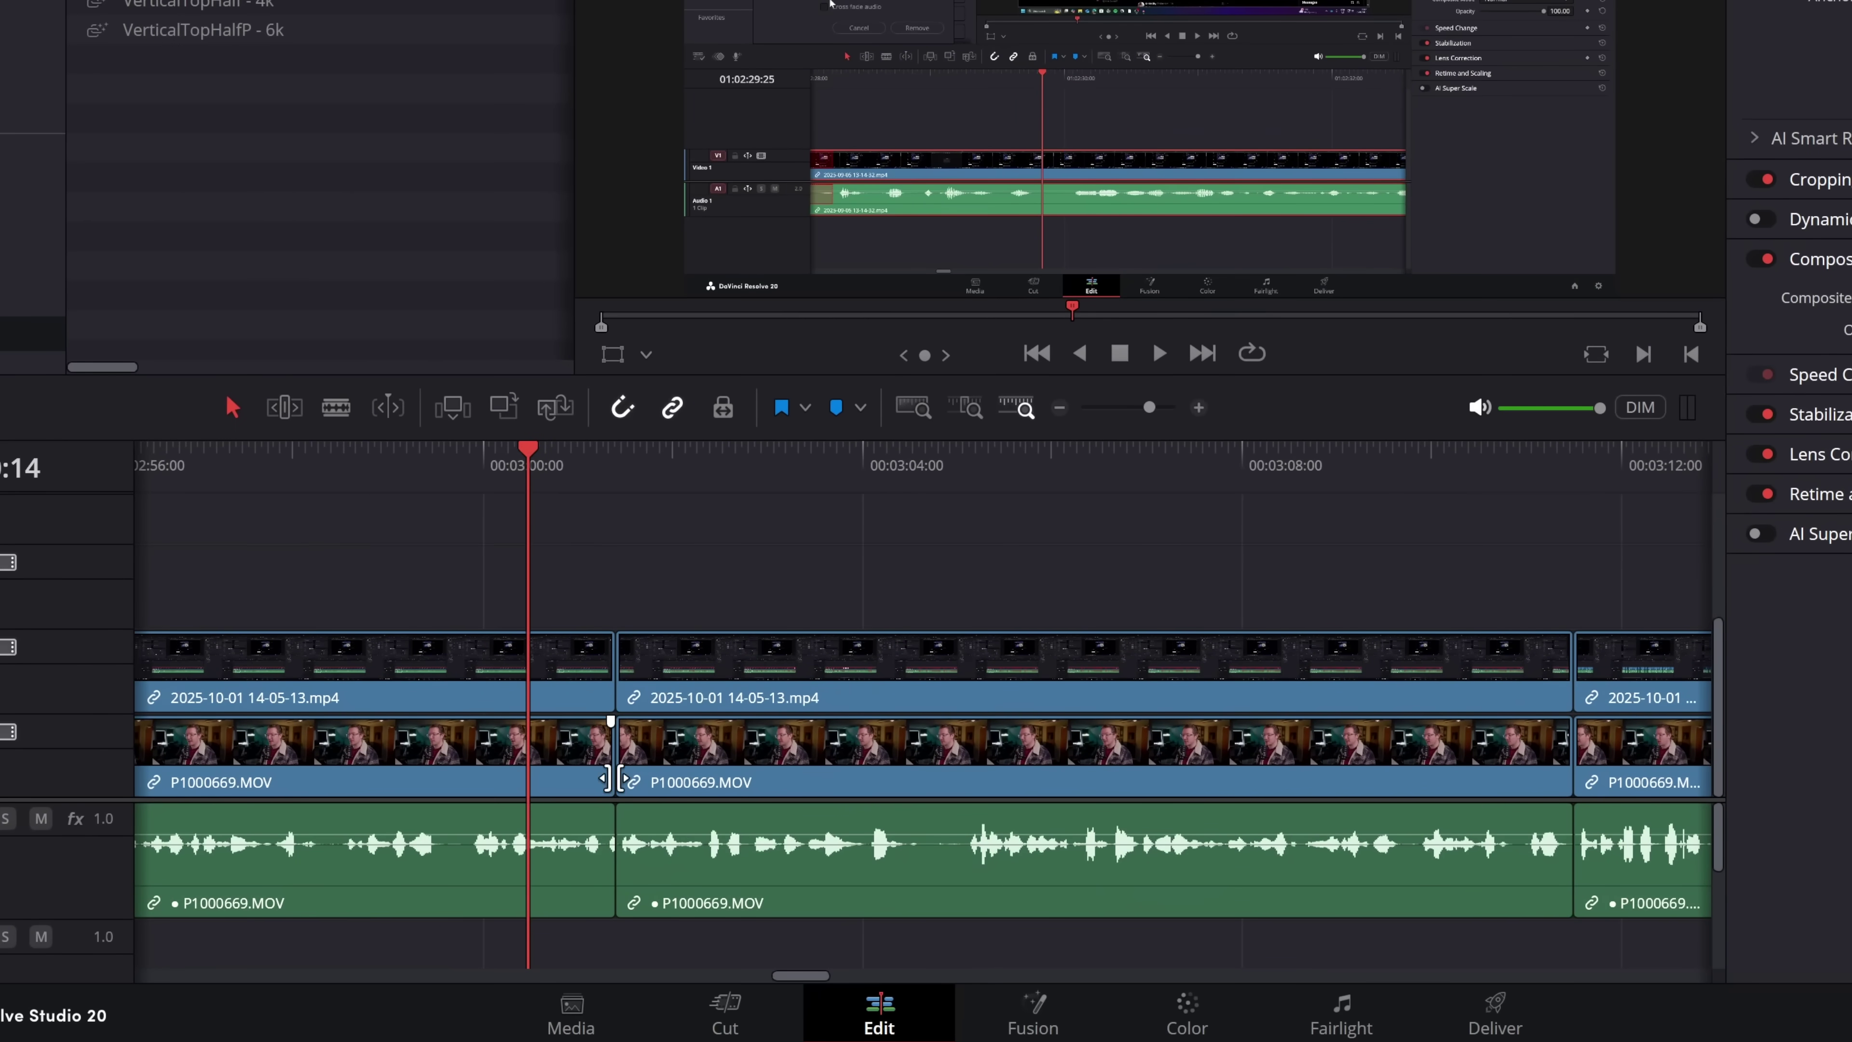
Step: Deselect the clips and roll the edit point between the two talking-head clips
left_click_drag(589, 863, 593, 583)
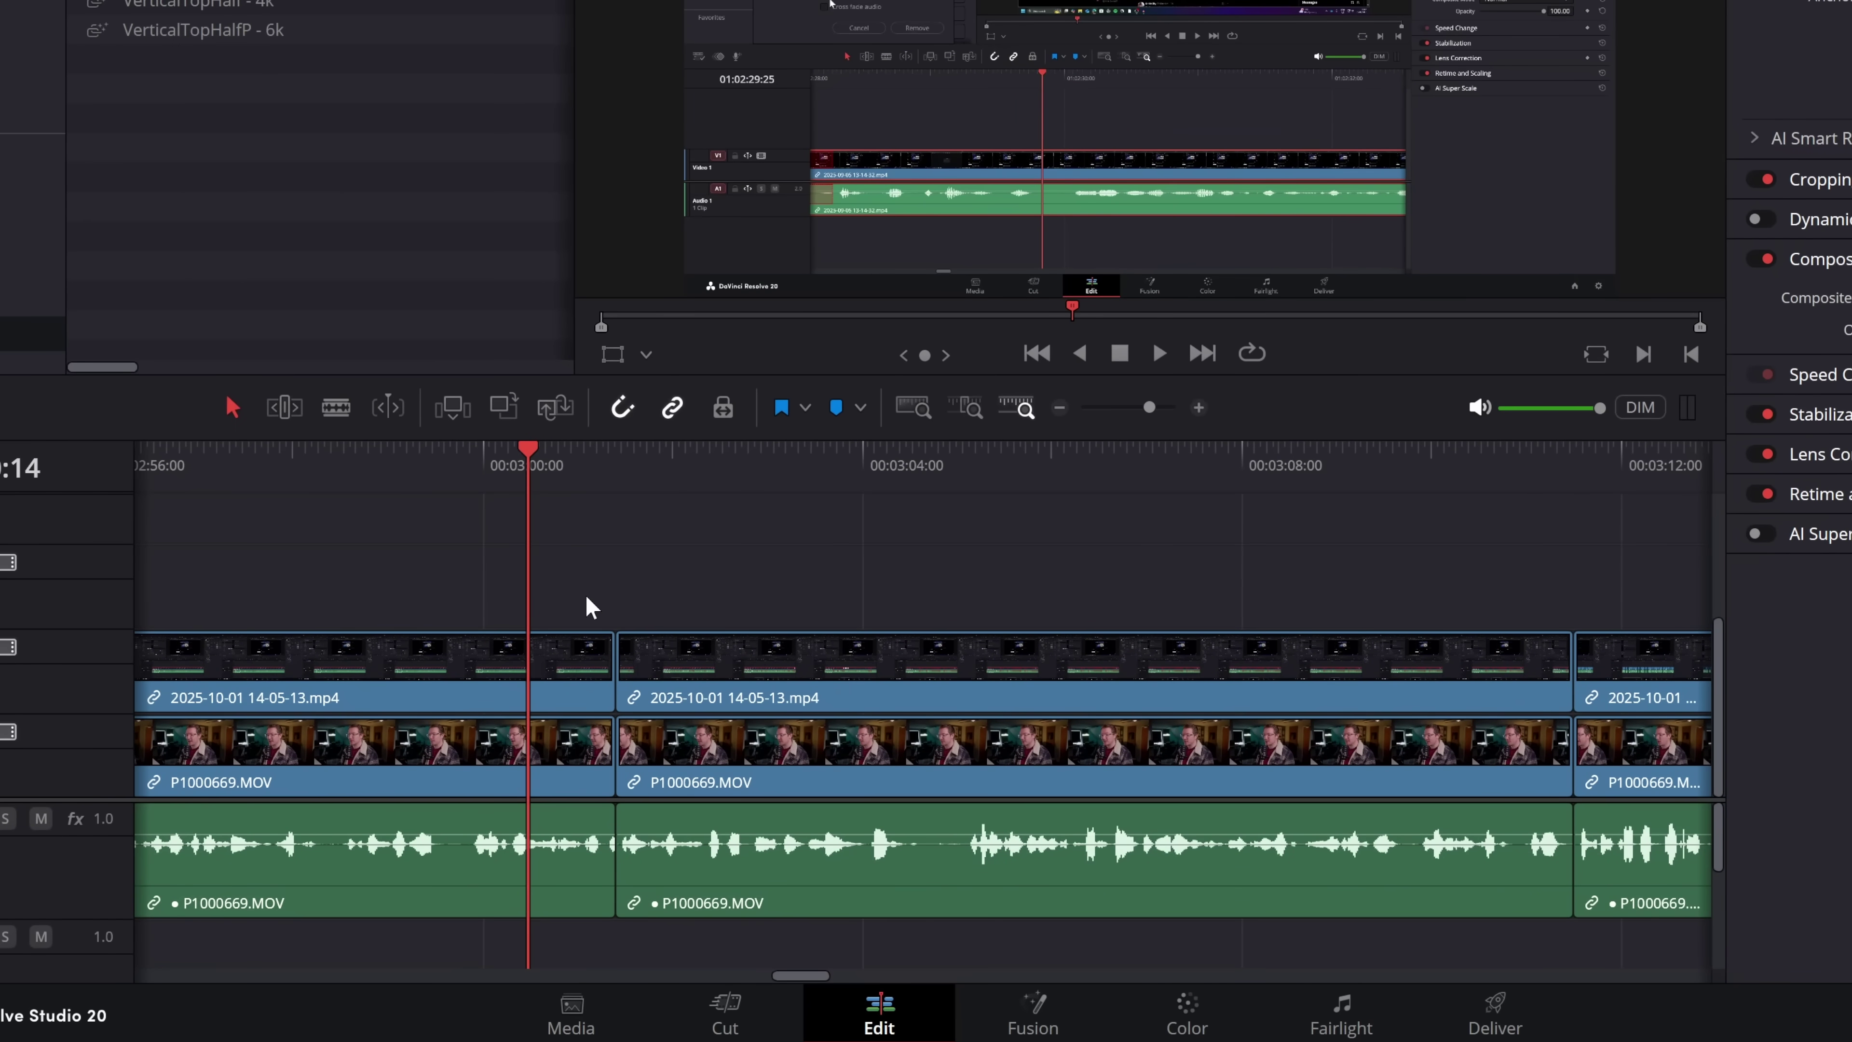
left_click(1199, 407)
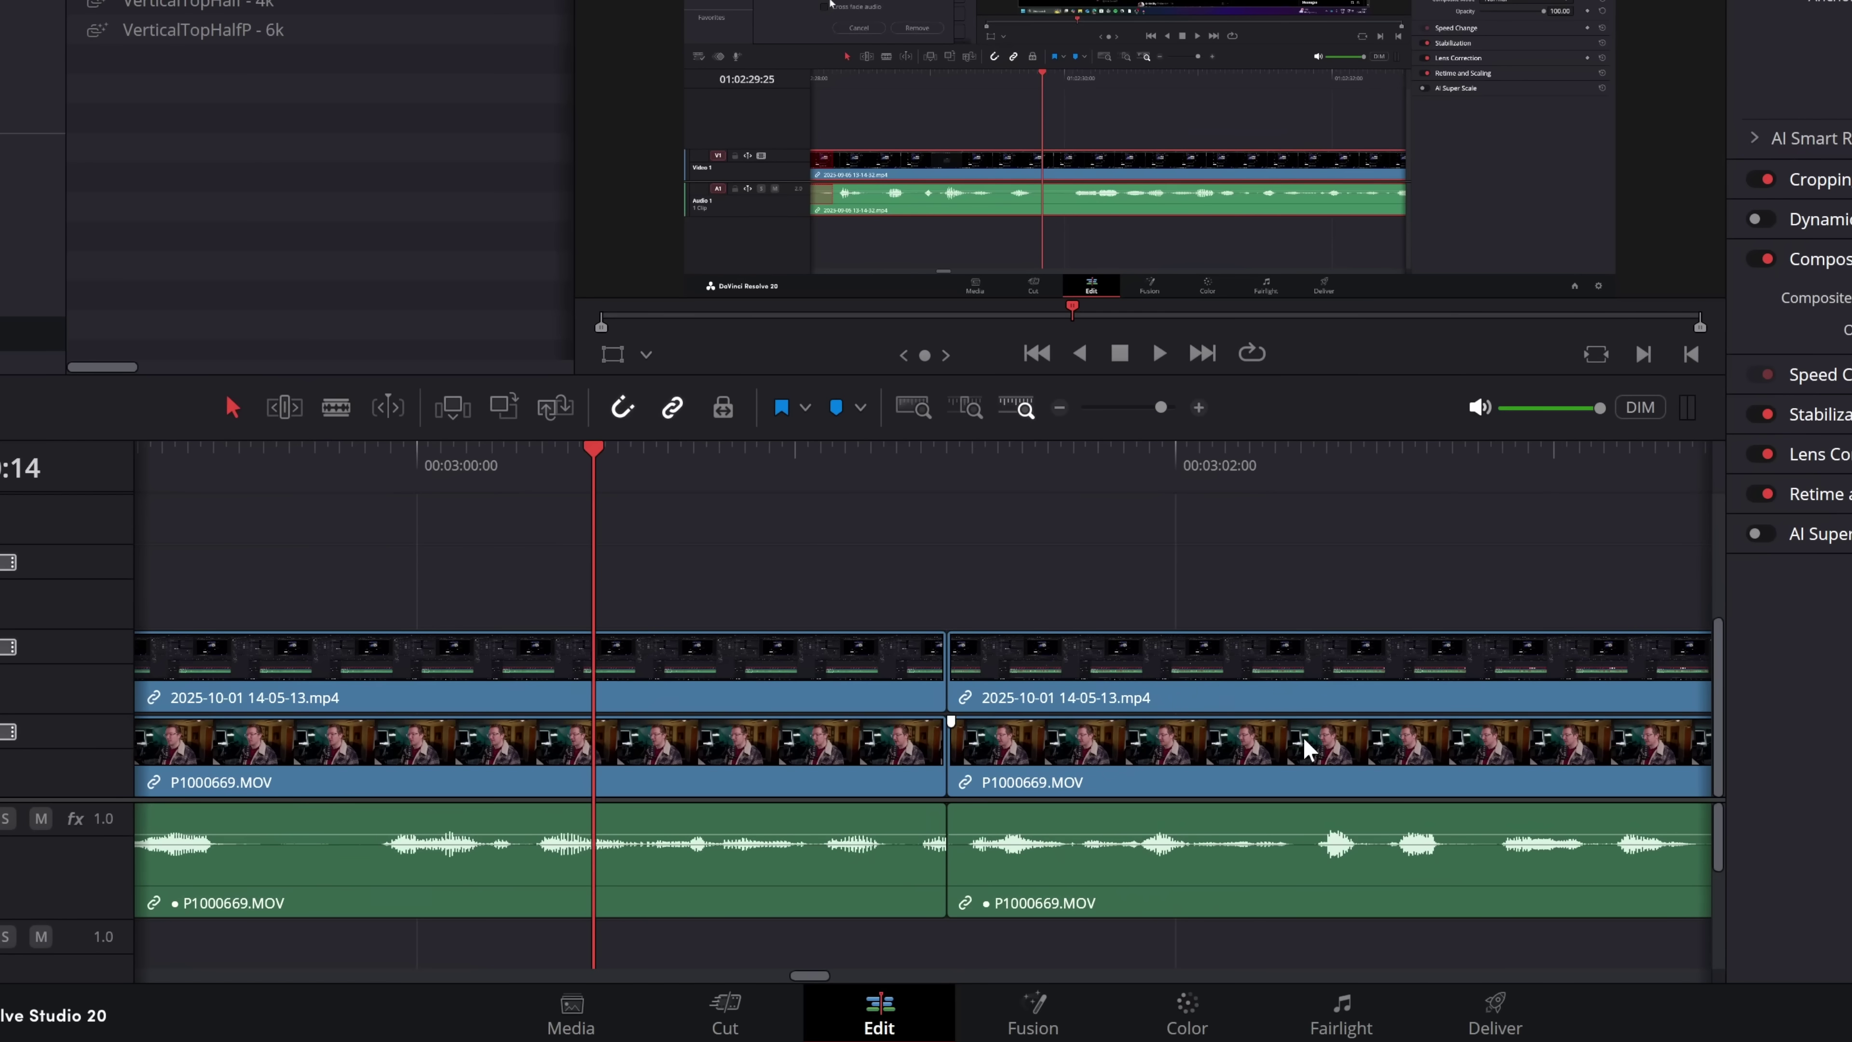
mouse_move(942, 763)
left_mouse_down()
mouse_move(1021, 764)
mouse_move(918, 765)
mouse_move(982, 763)
mouse_move(946, 763)
left_mouse_up()
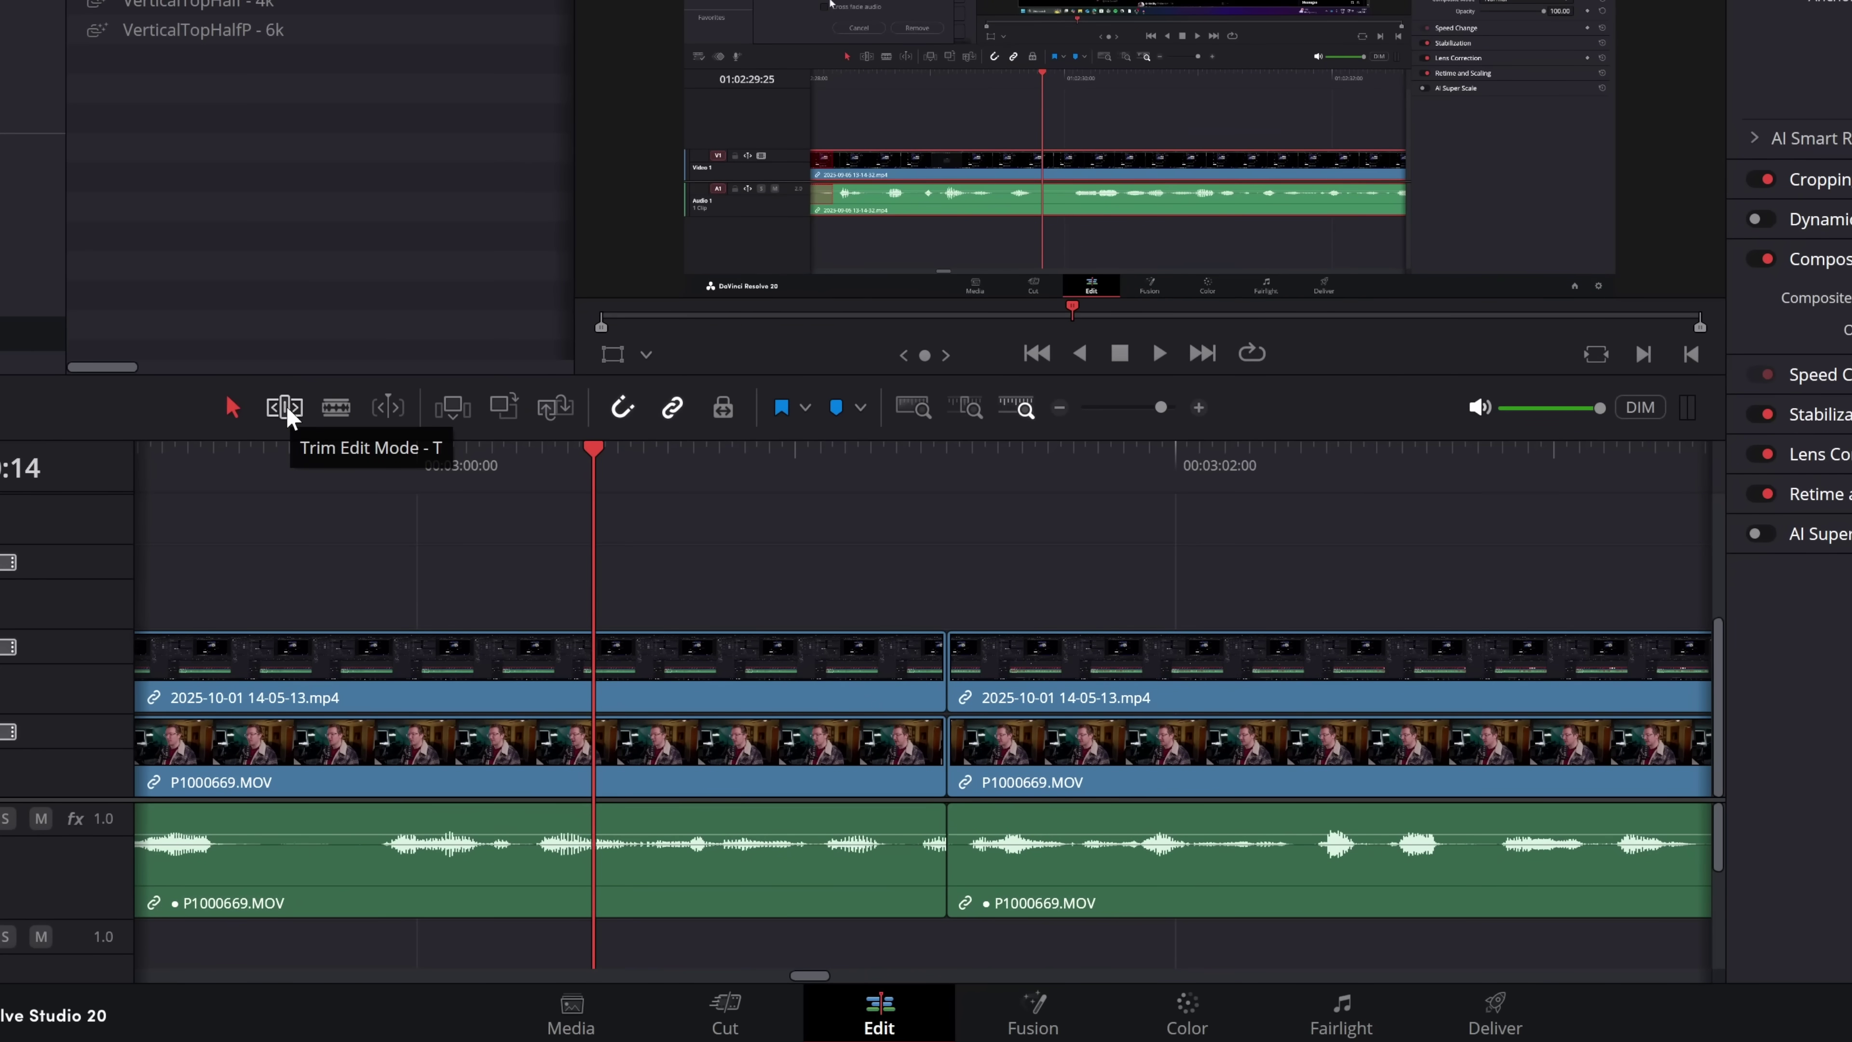
Step: Ripple-trim the edit points between the talking-head clips in Trim Edit Mode
left_click(287, 411)
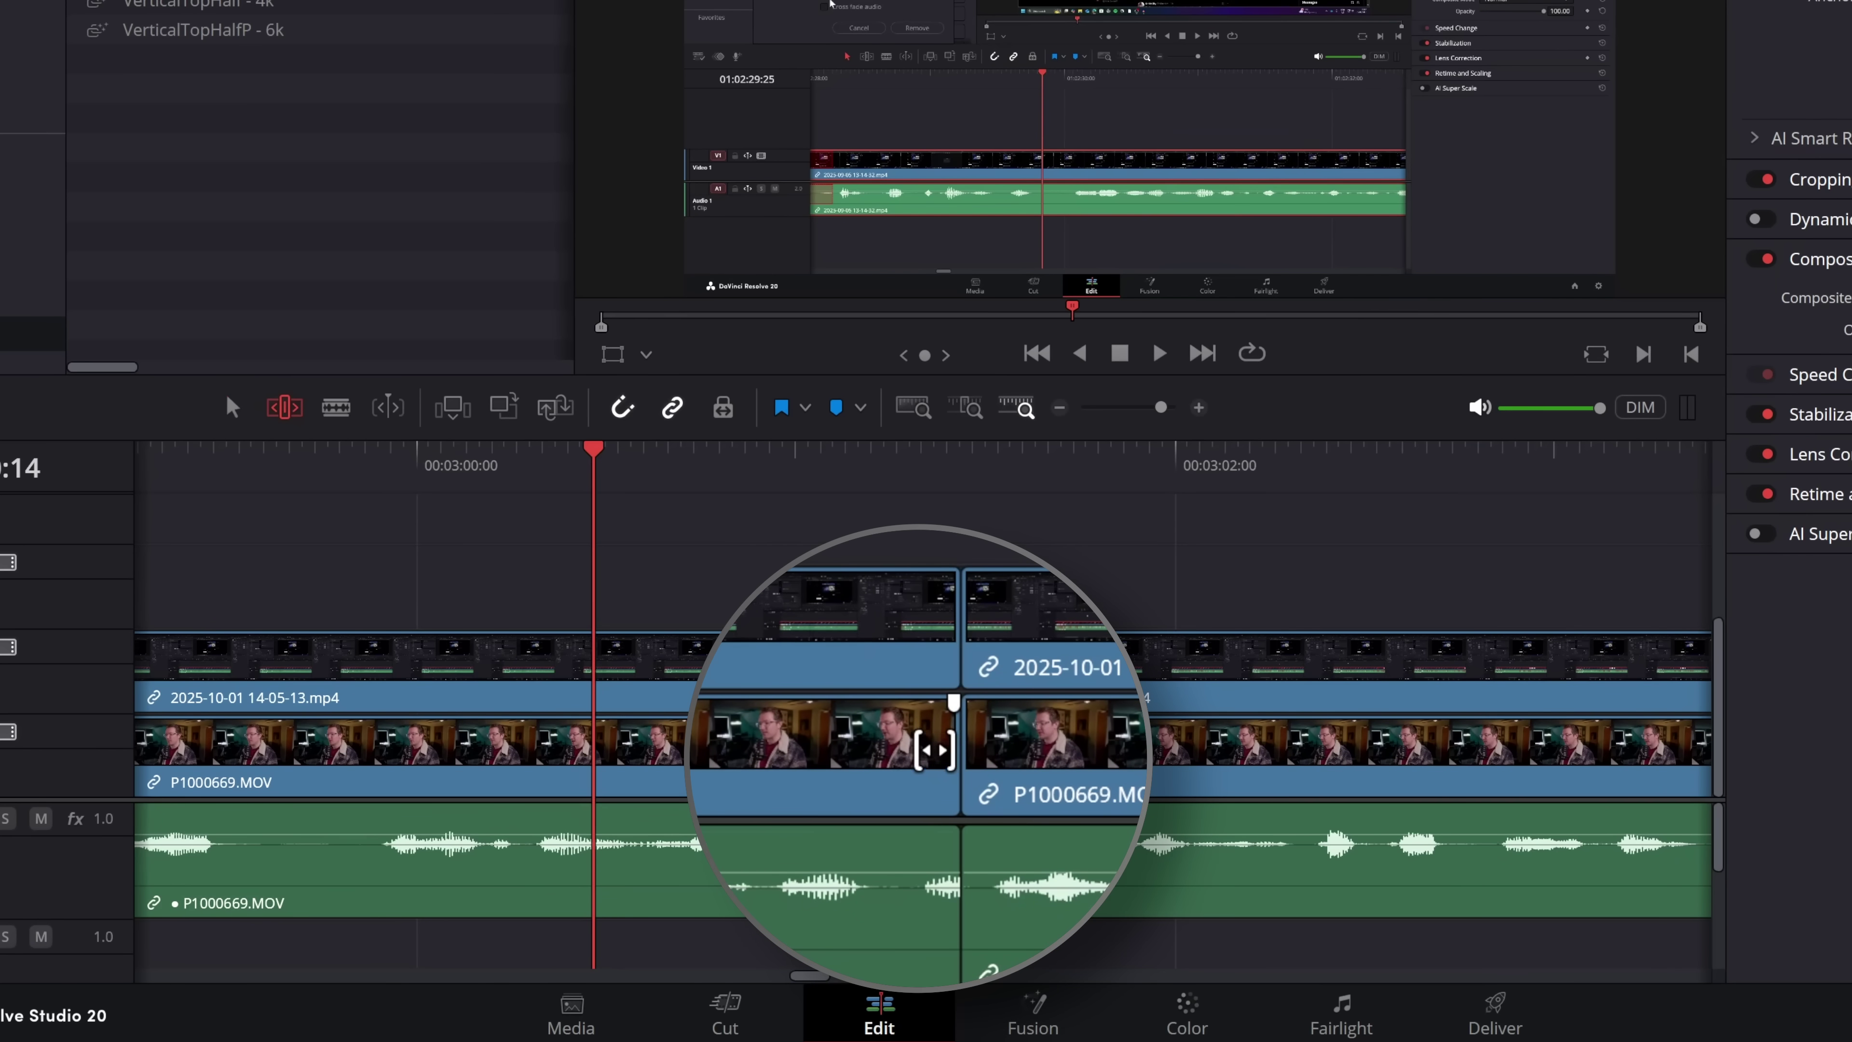
left_click_drag(937, 752, 1007, 756)
left_click(1060, 407)
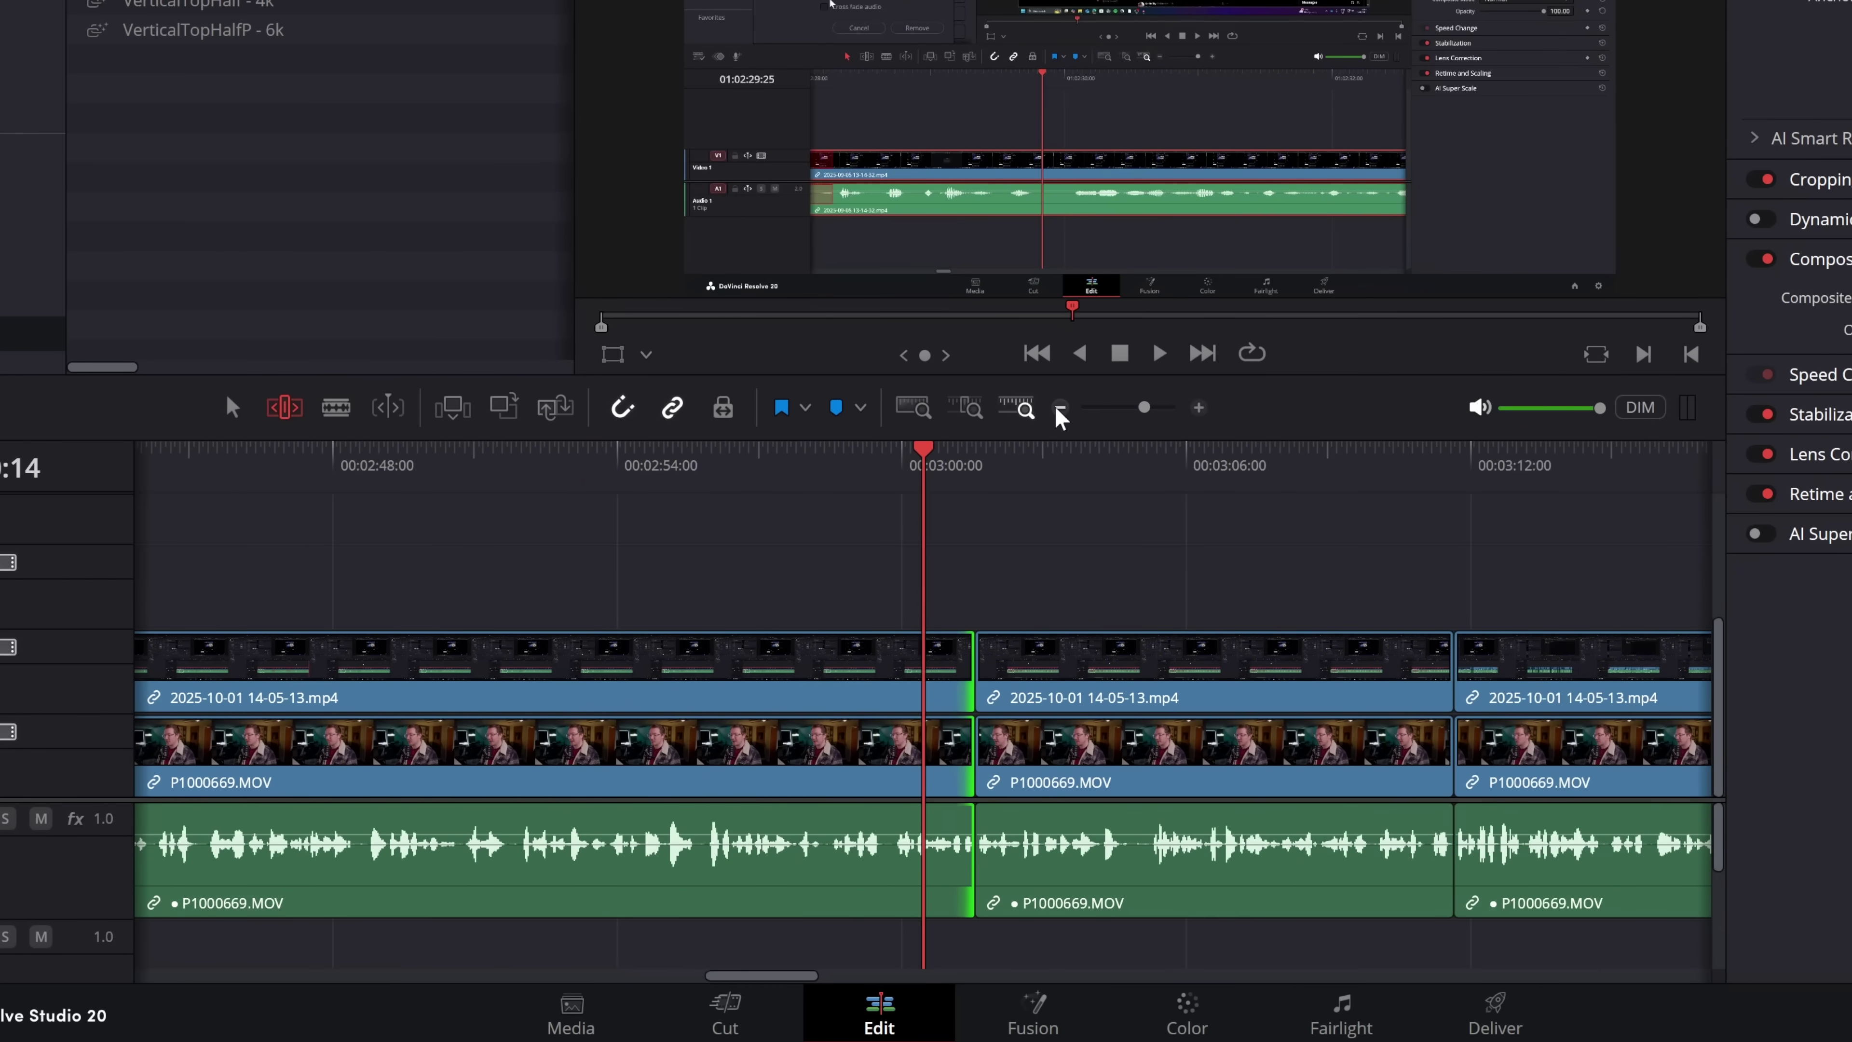
mouse_move(784, 748)
left_mouse_down()
mouse_move(1072, 748)
mouse_move(762, 743)
left_mouse_up()
left_click(1198, 407)
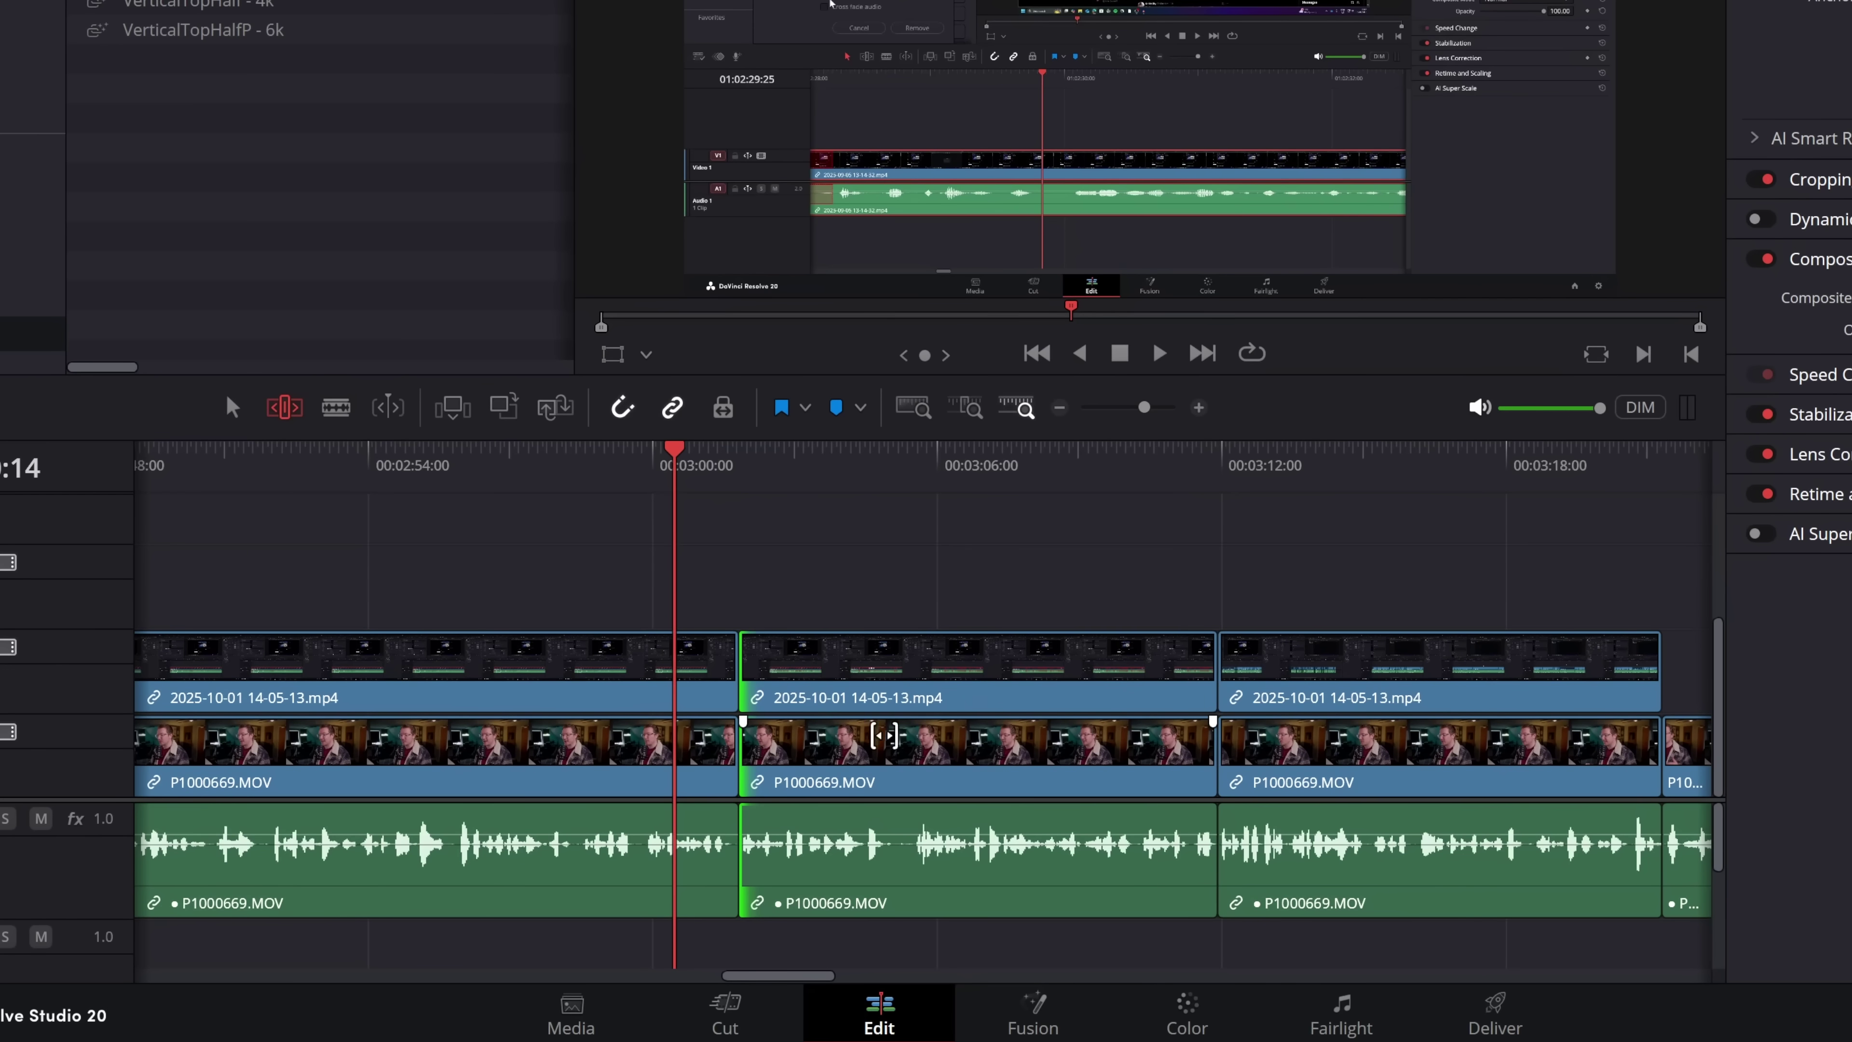
mouse_move(756, 757)
left_mouse_down()
mouse_move(686, 736)
mouse_move(737, 731)
left_mouse_up()
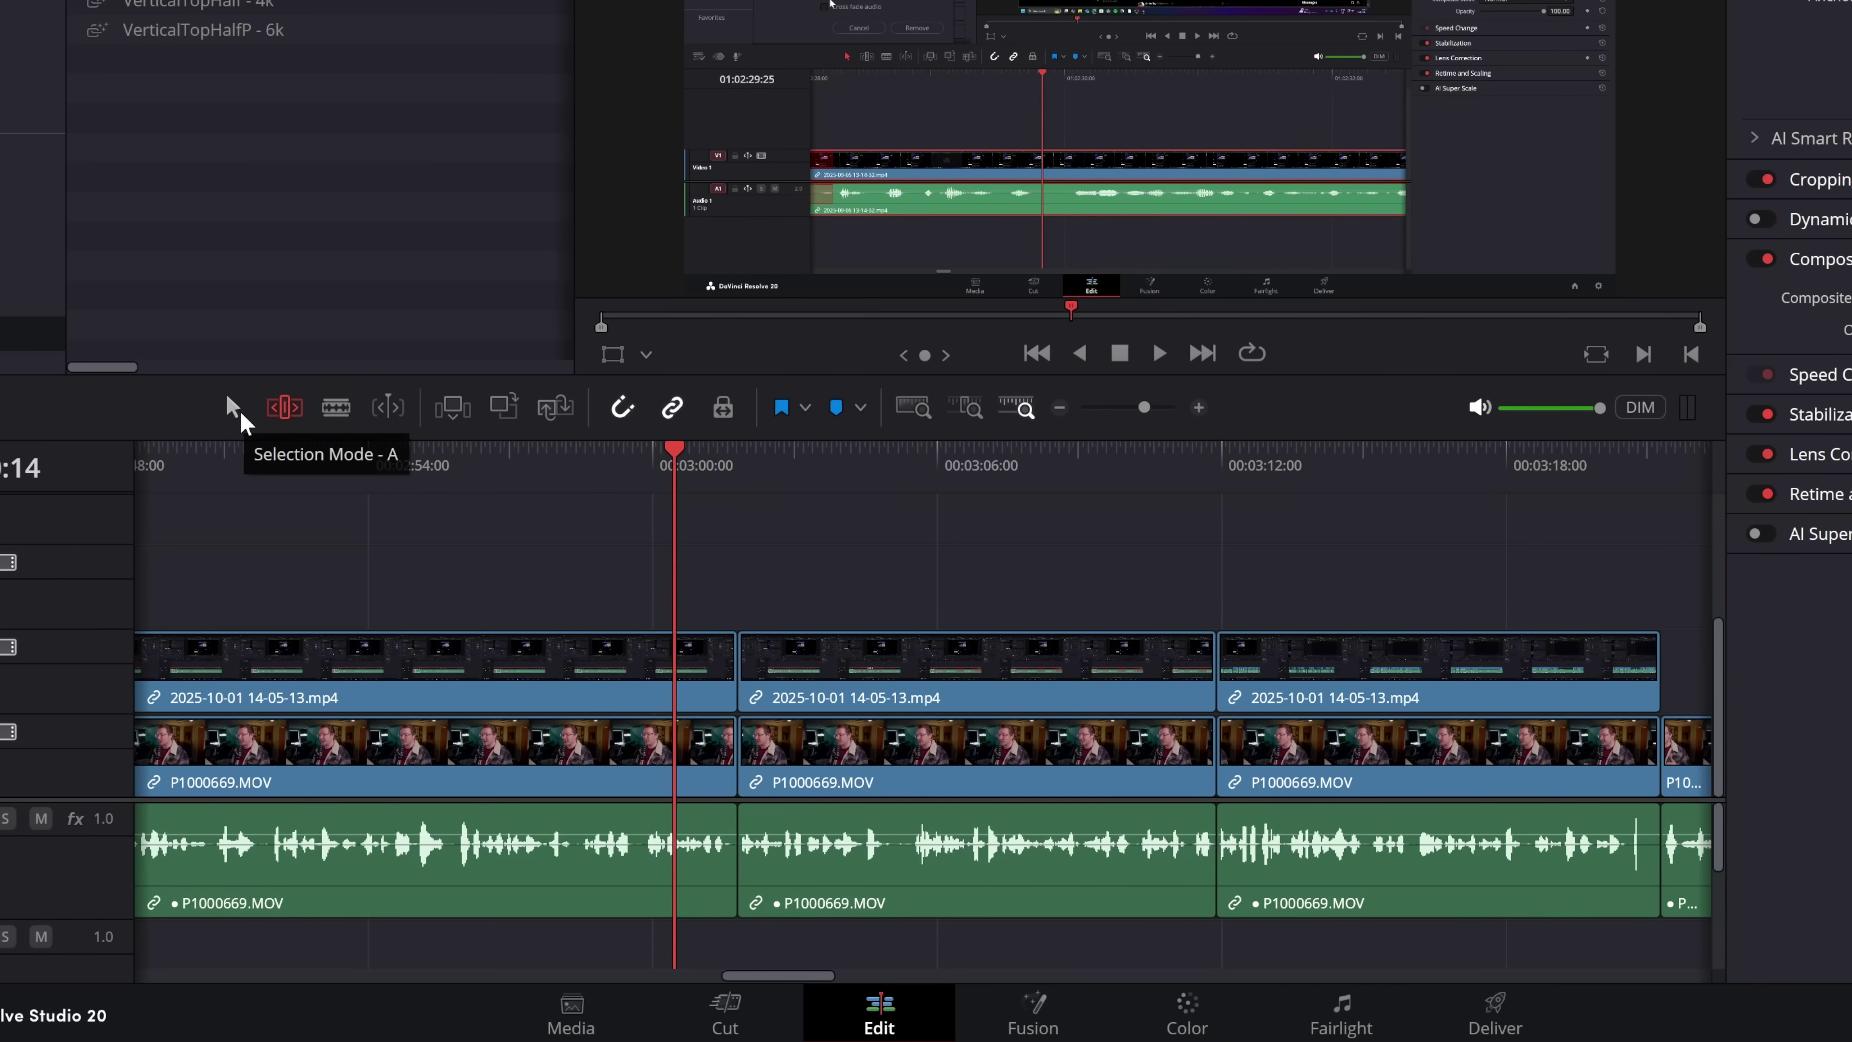
Step: Return to Selection Mode and select all four clips in the SilenceDemo timeline
left_click(233, 409)
left_click_drag(561, 587, 1150, 944)
left_click(808, 565)
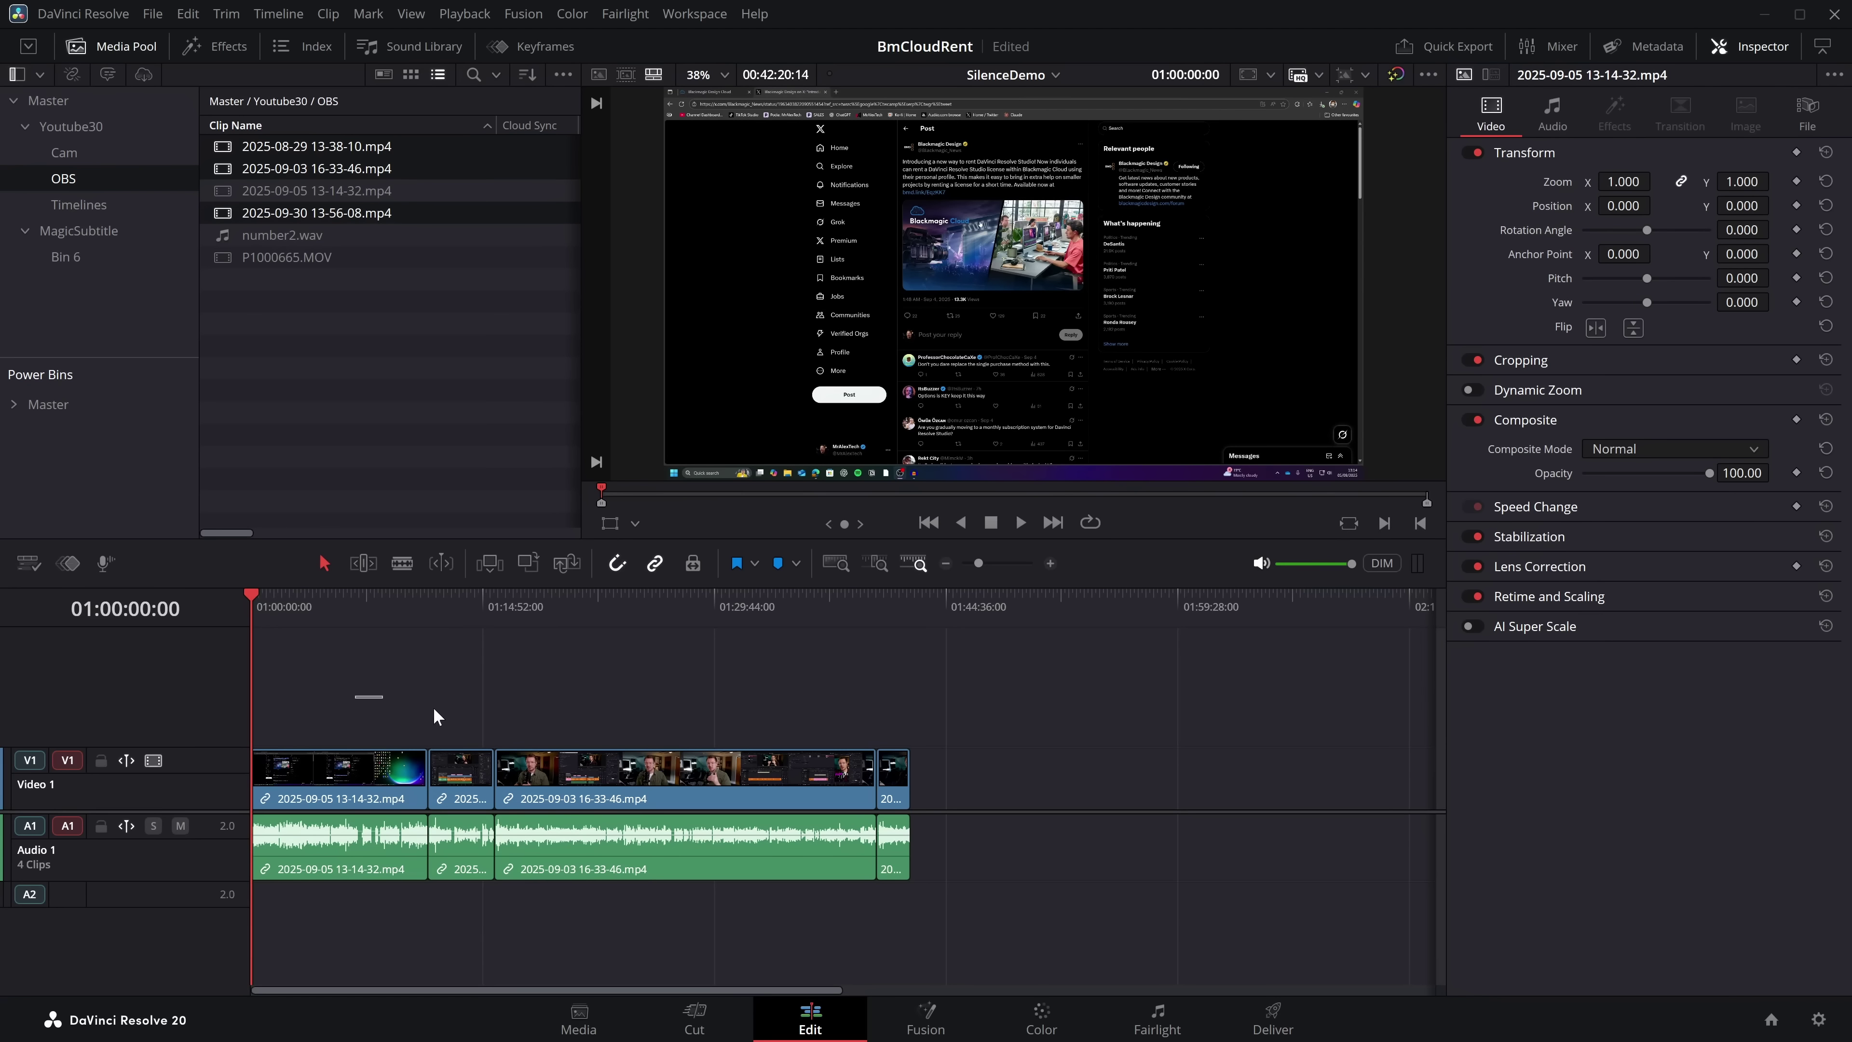
left_click_drag(355, 696, 914, 920)
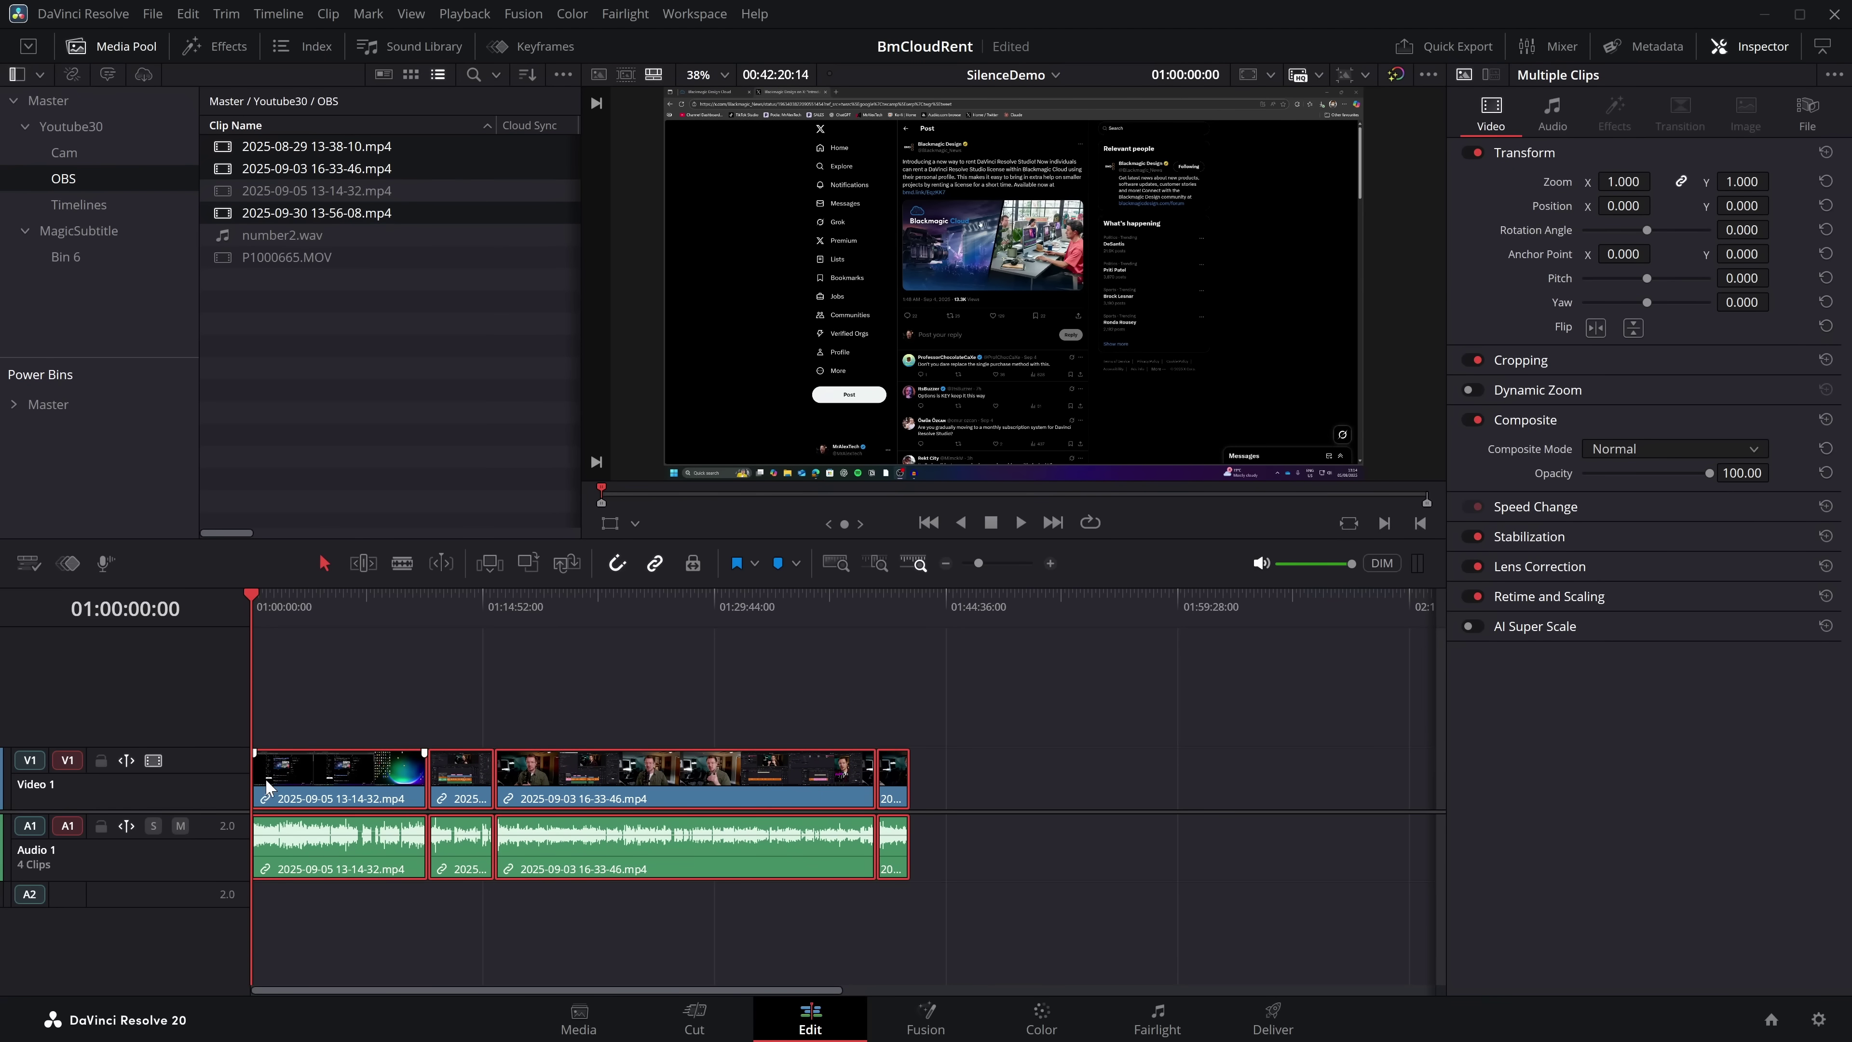
Step: Combine the four selected clips into a compound clip named Compound Clip 1
right_click(544, 779)
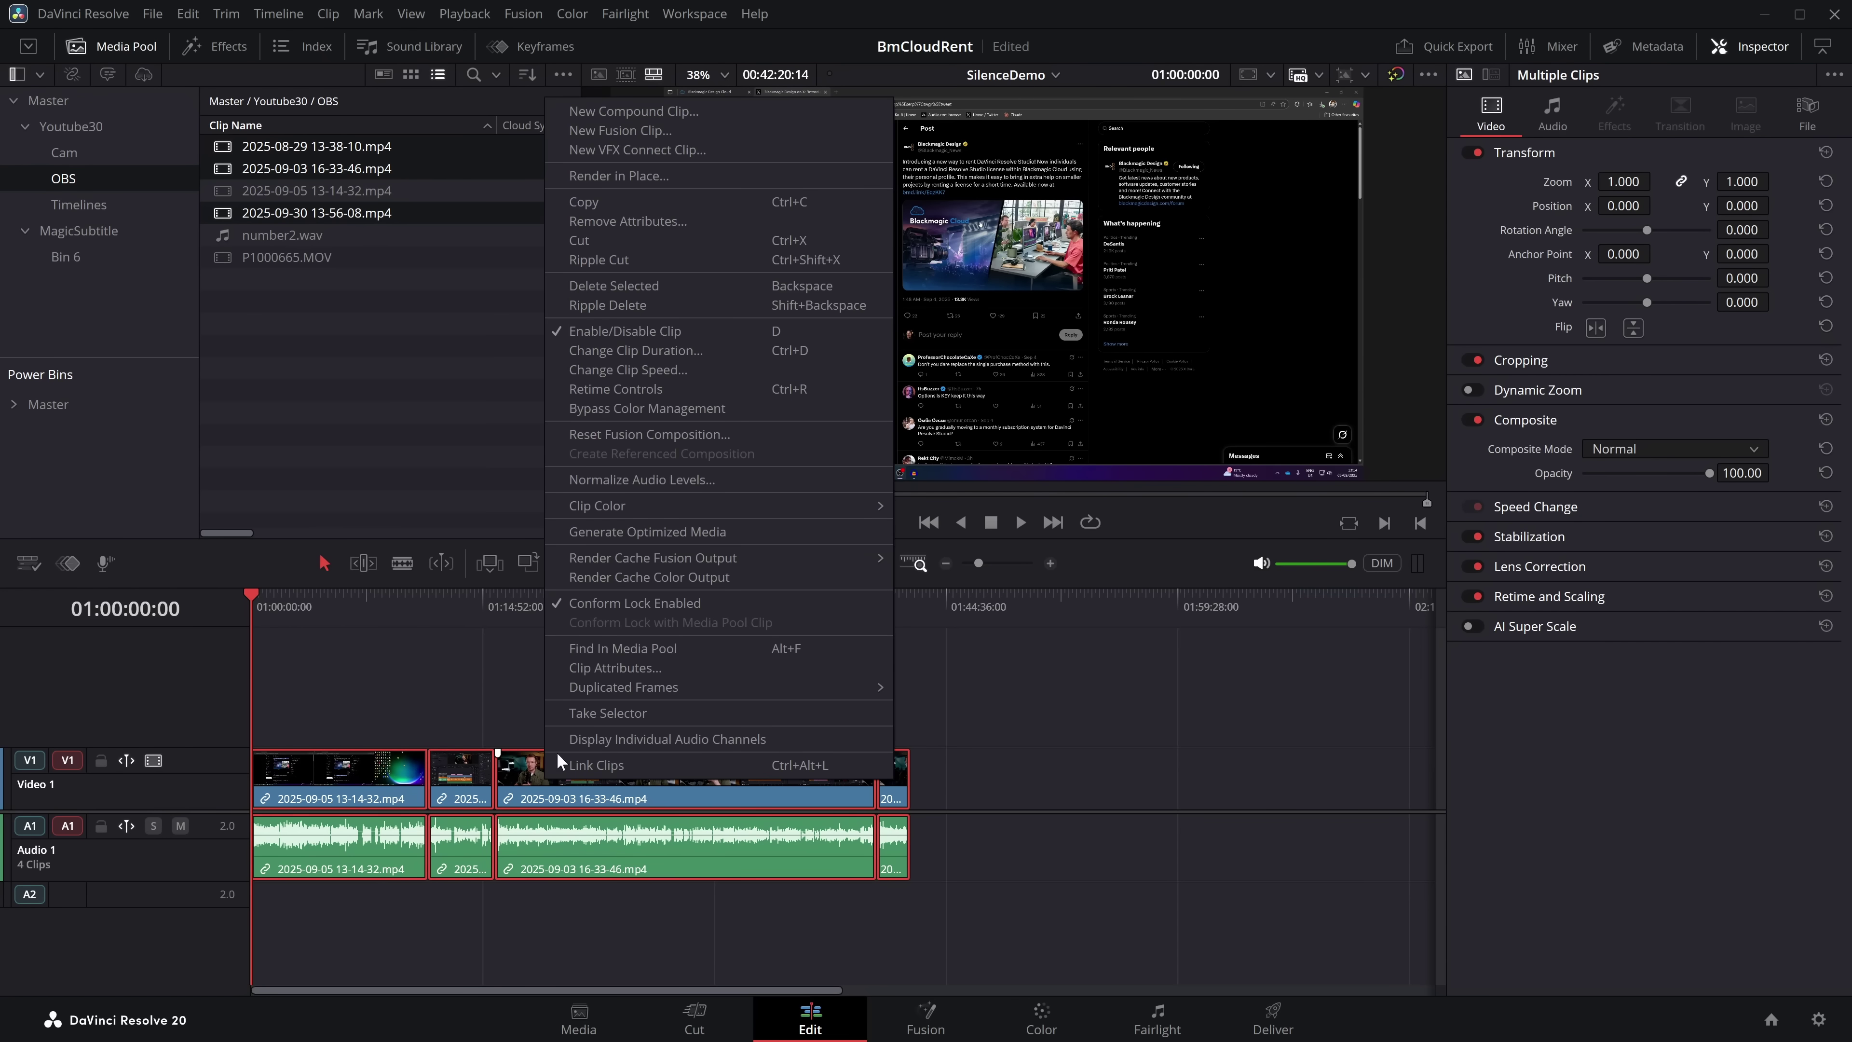
left_click(647, 110)
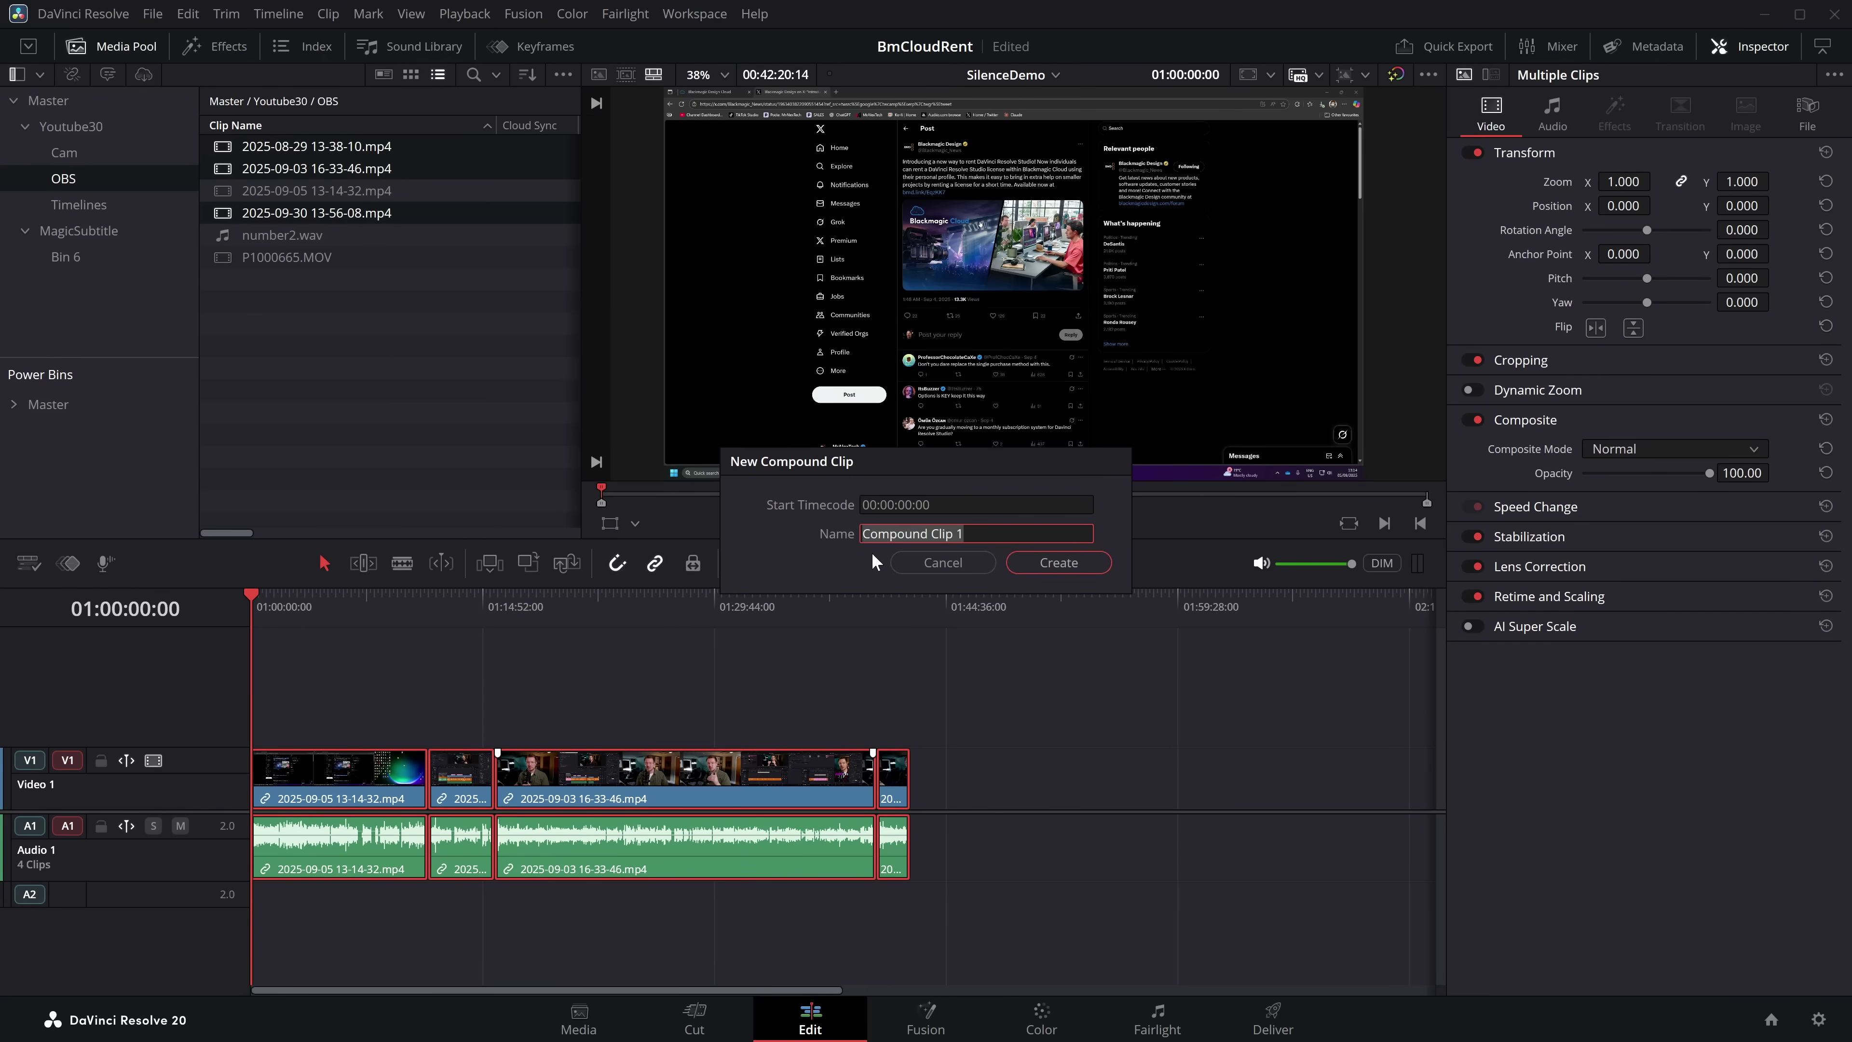
left_click(1045, 564)
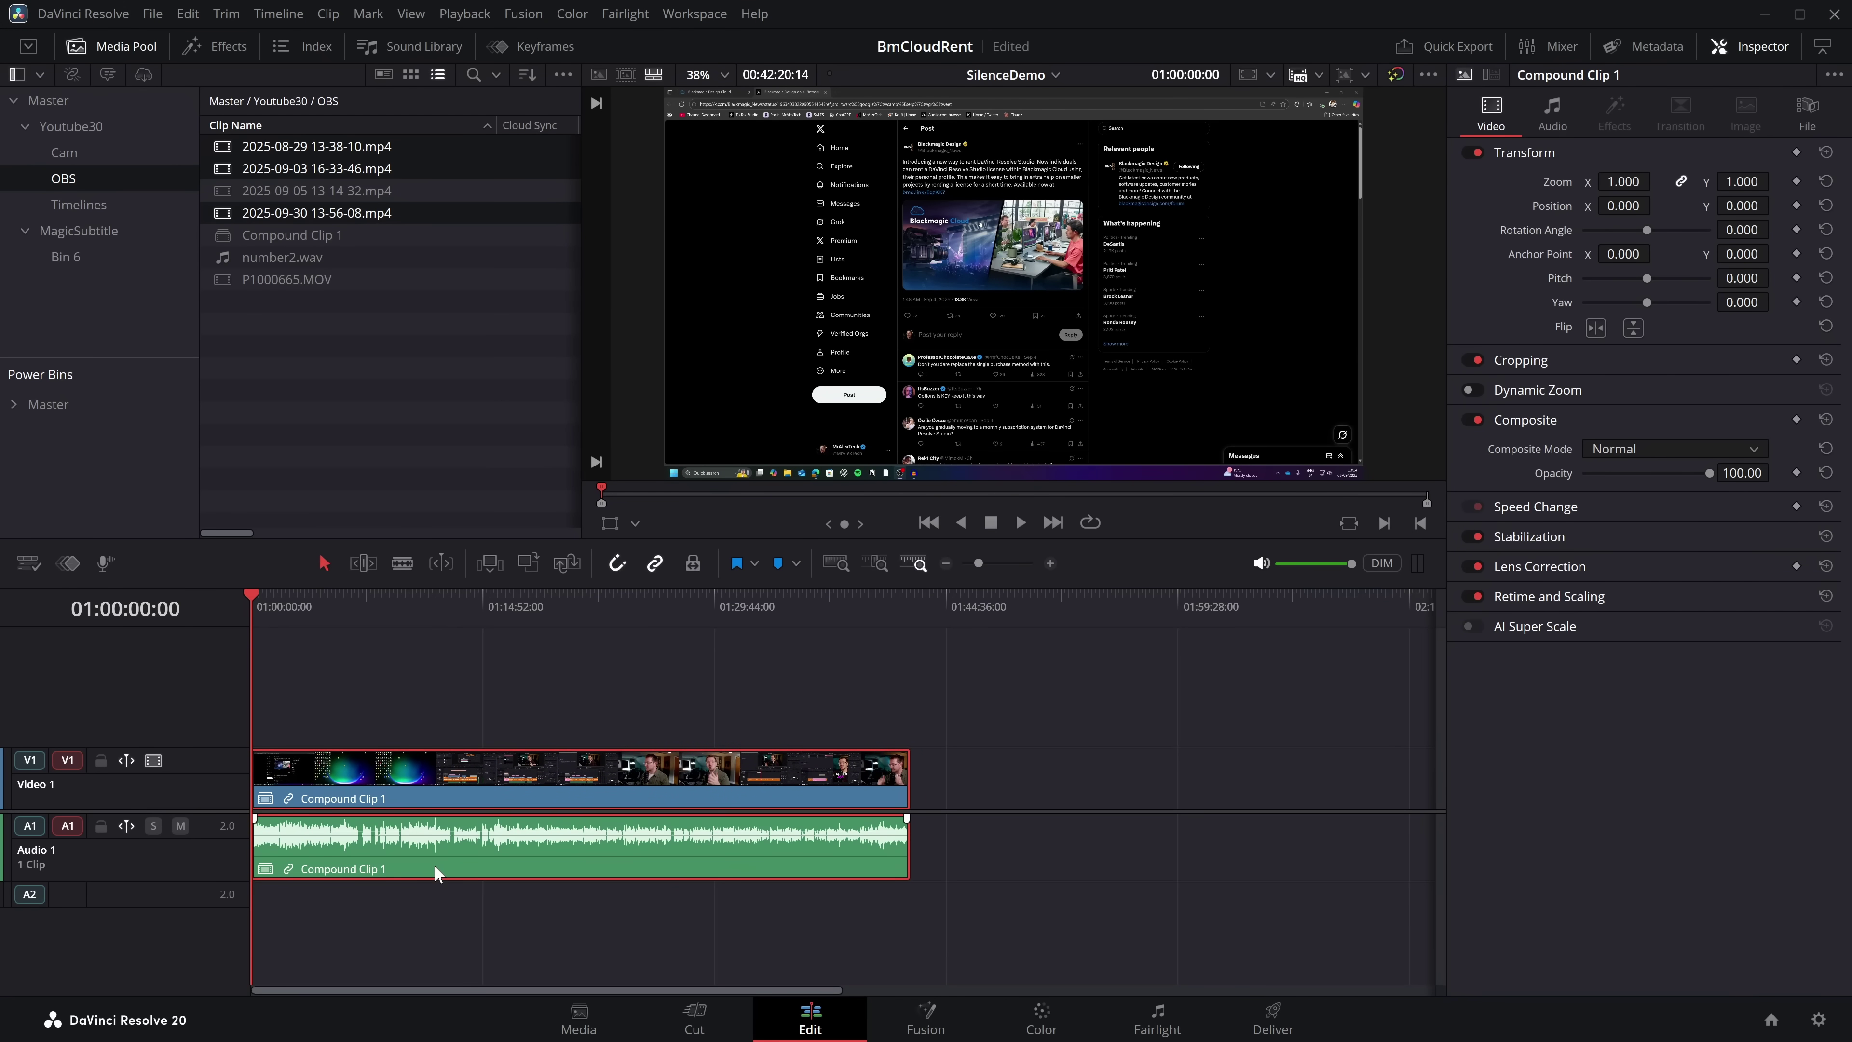
Step: Run Ripple Delete Silence on Compound Clip 1 at -20.3 dB, yielding 818 clips
left_click(327, 14)
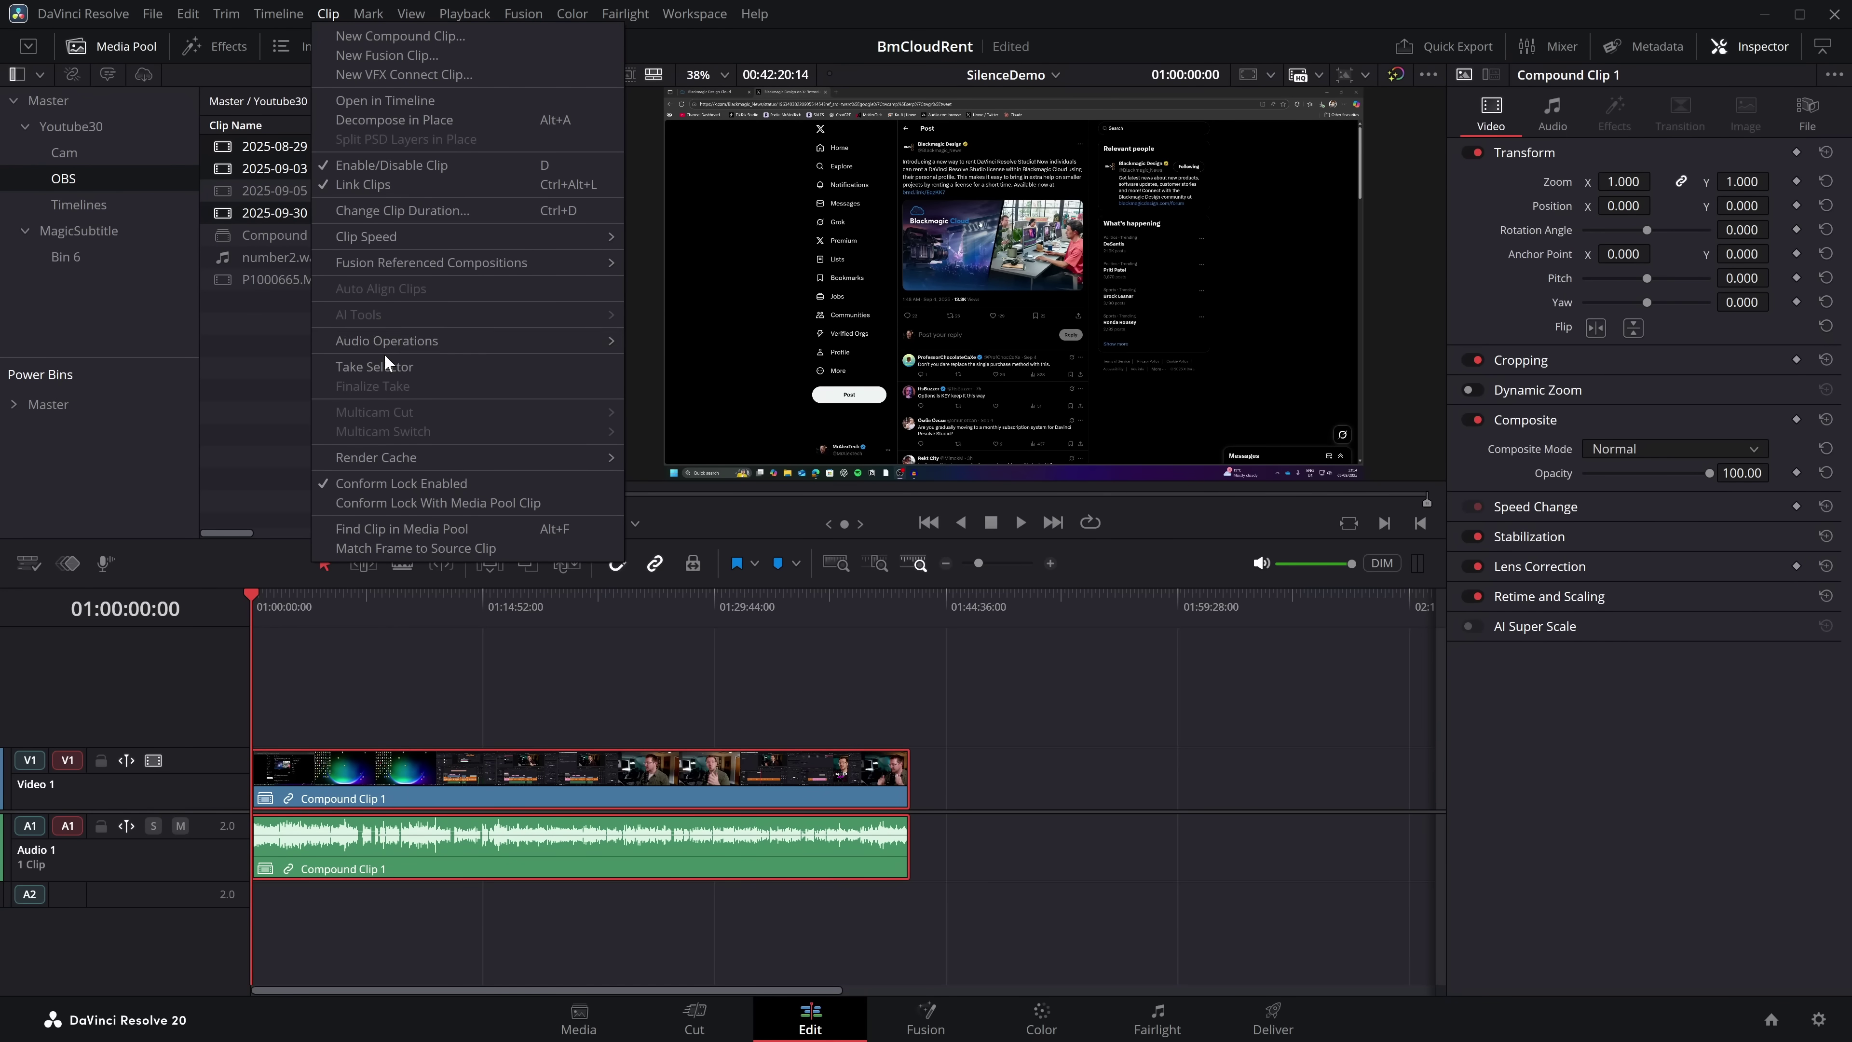
mouse_move(383, 345)
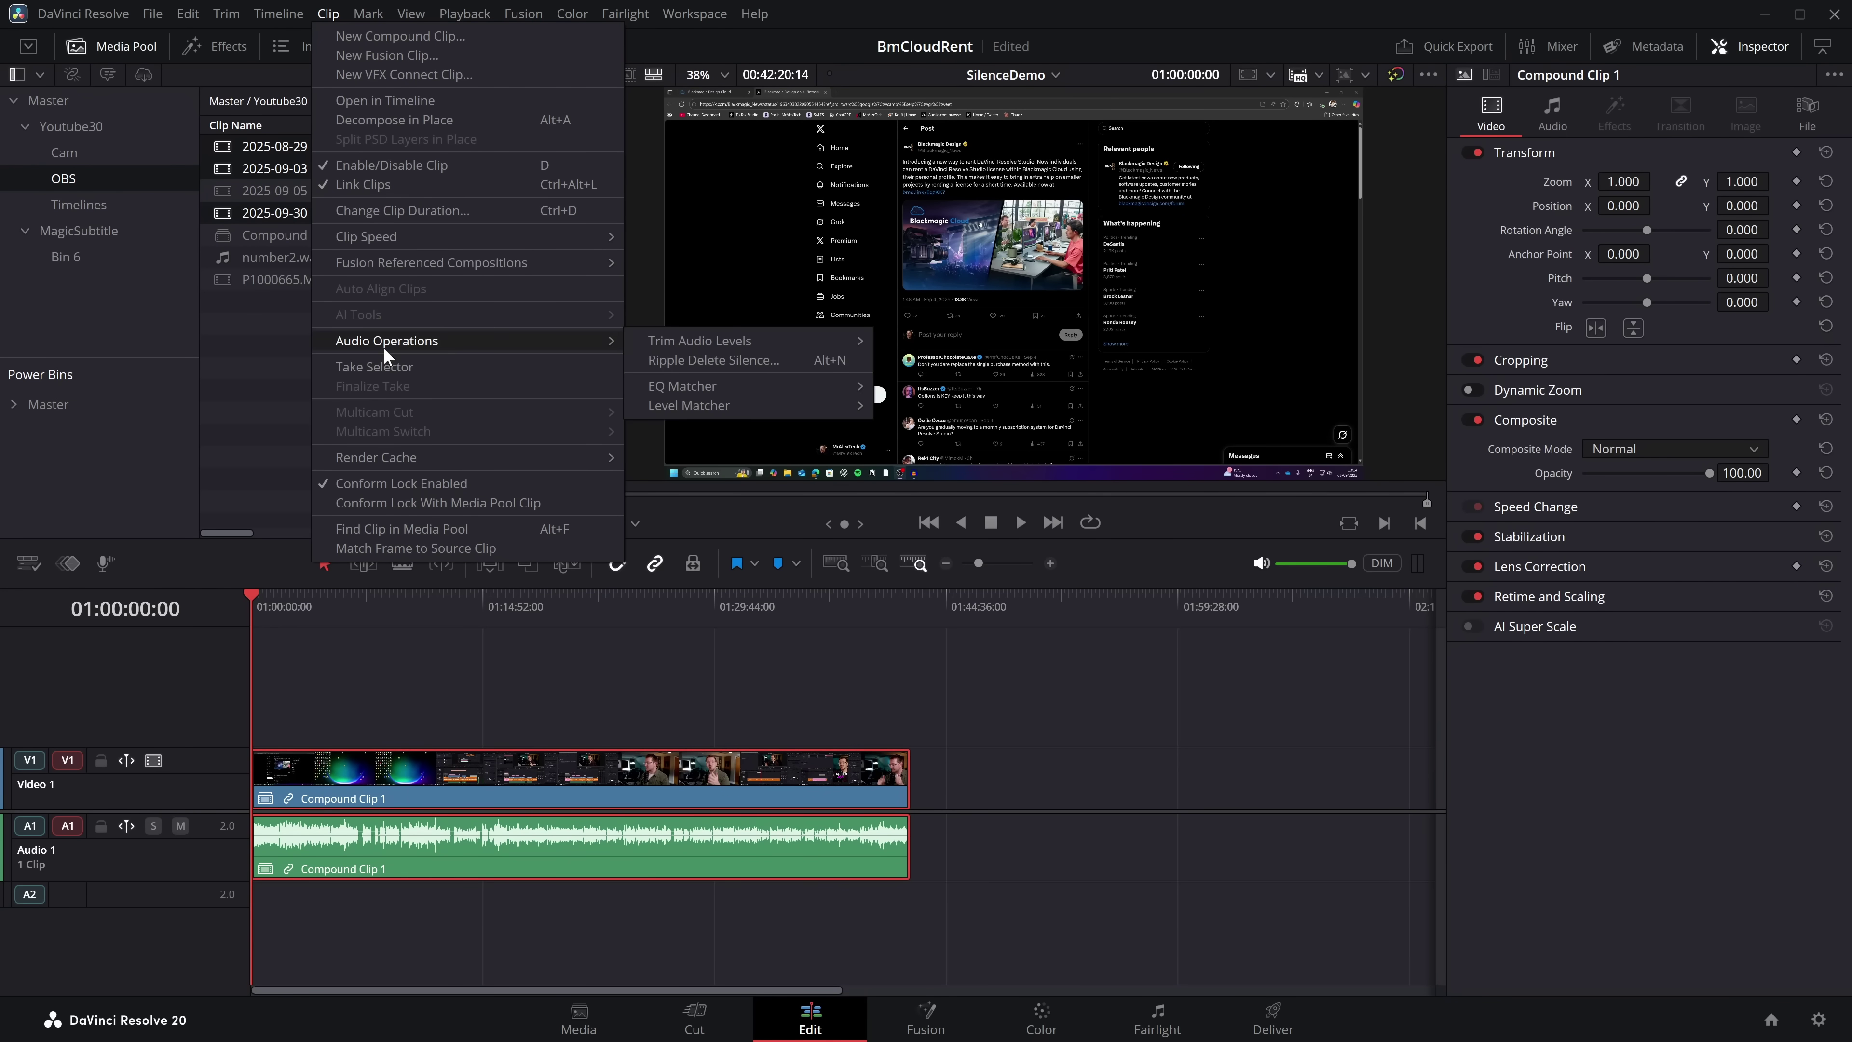
left_click(706, 359)
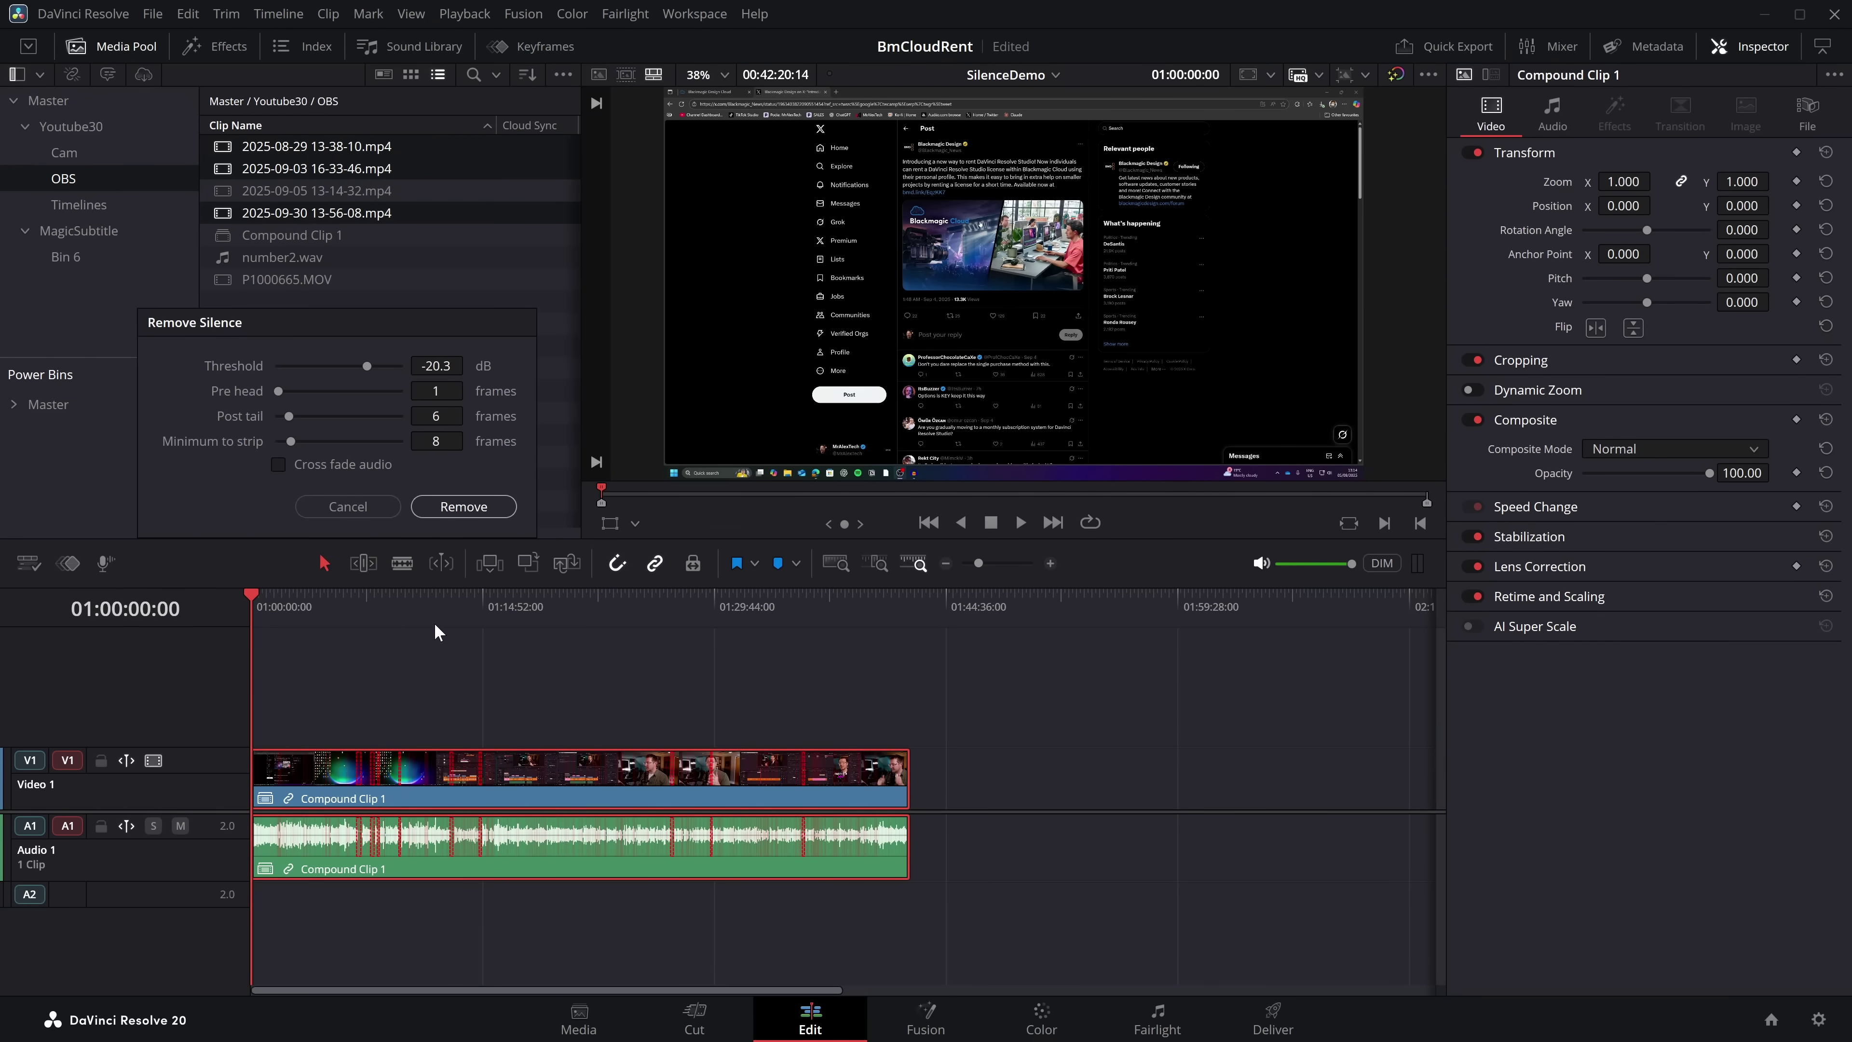
left_click(1049, 564)
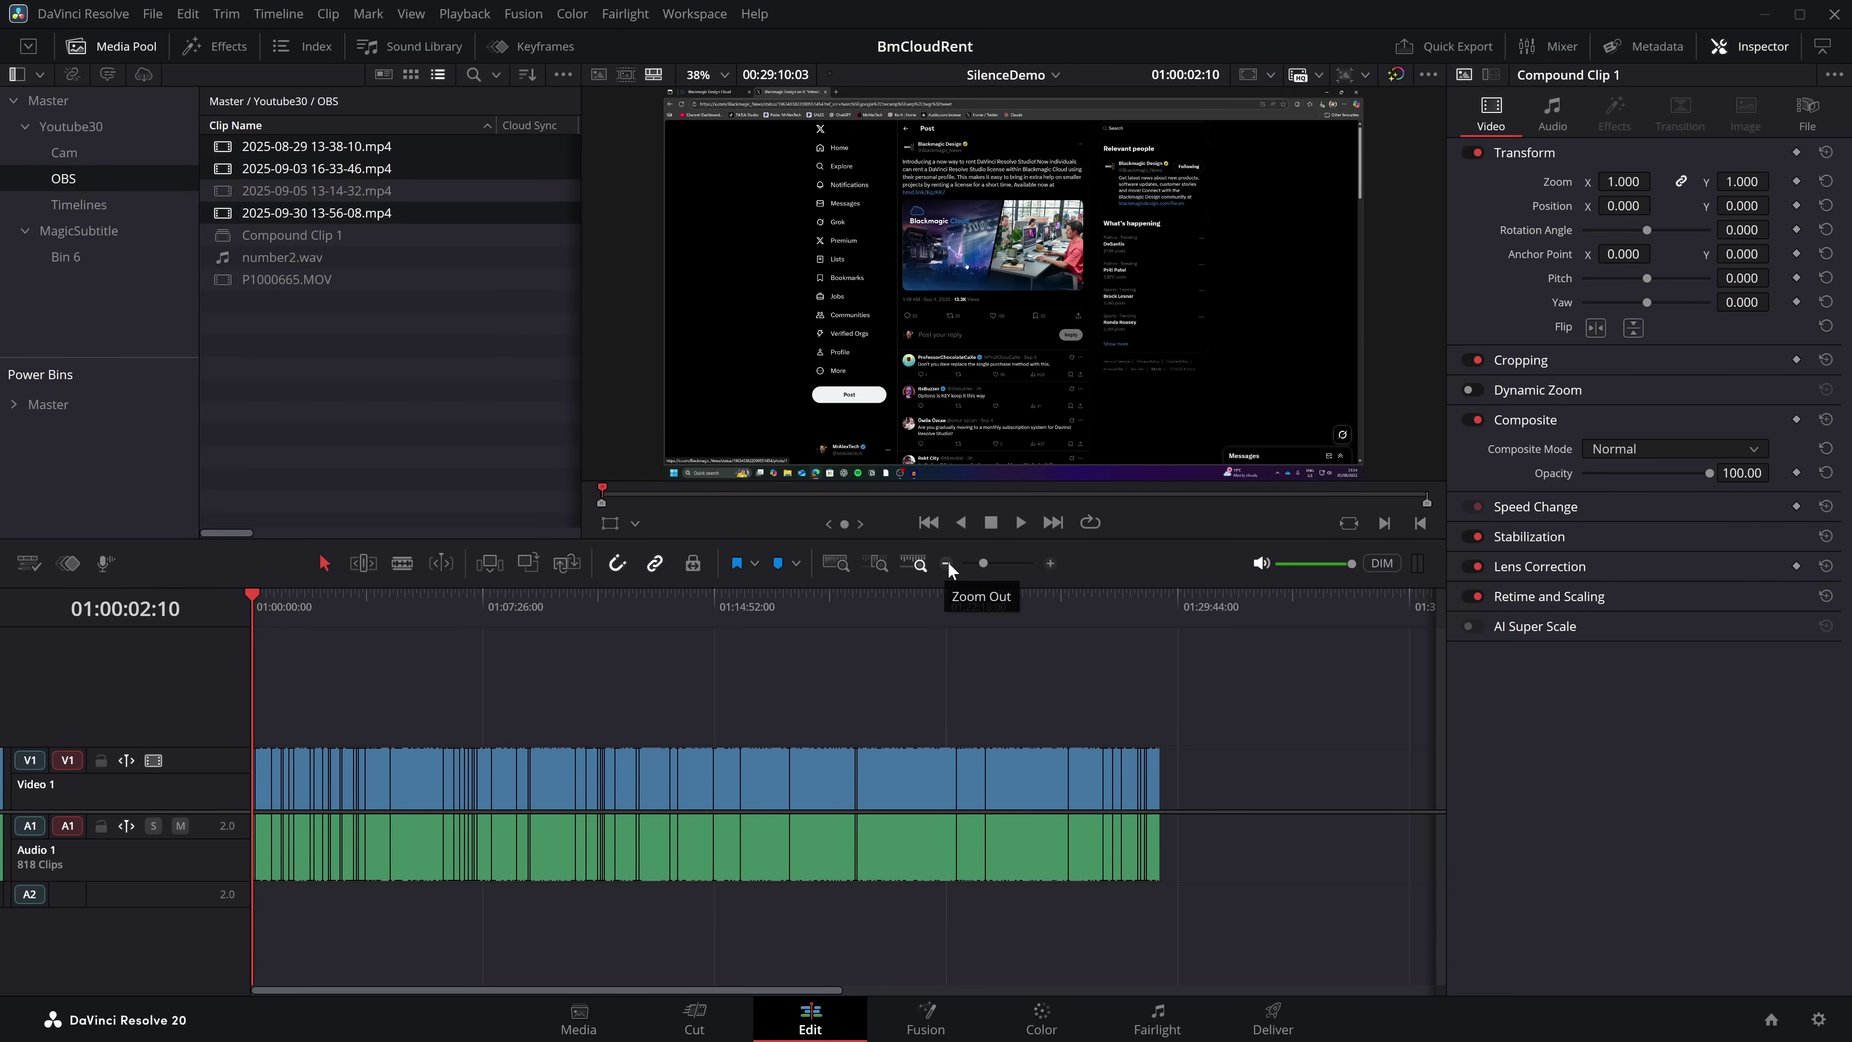
Step: Select every clip and decompose the compound clips in place using clips only
left_click(1048, 563)
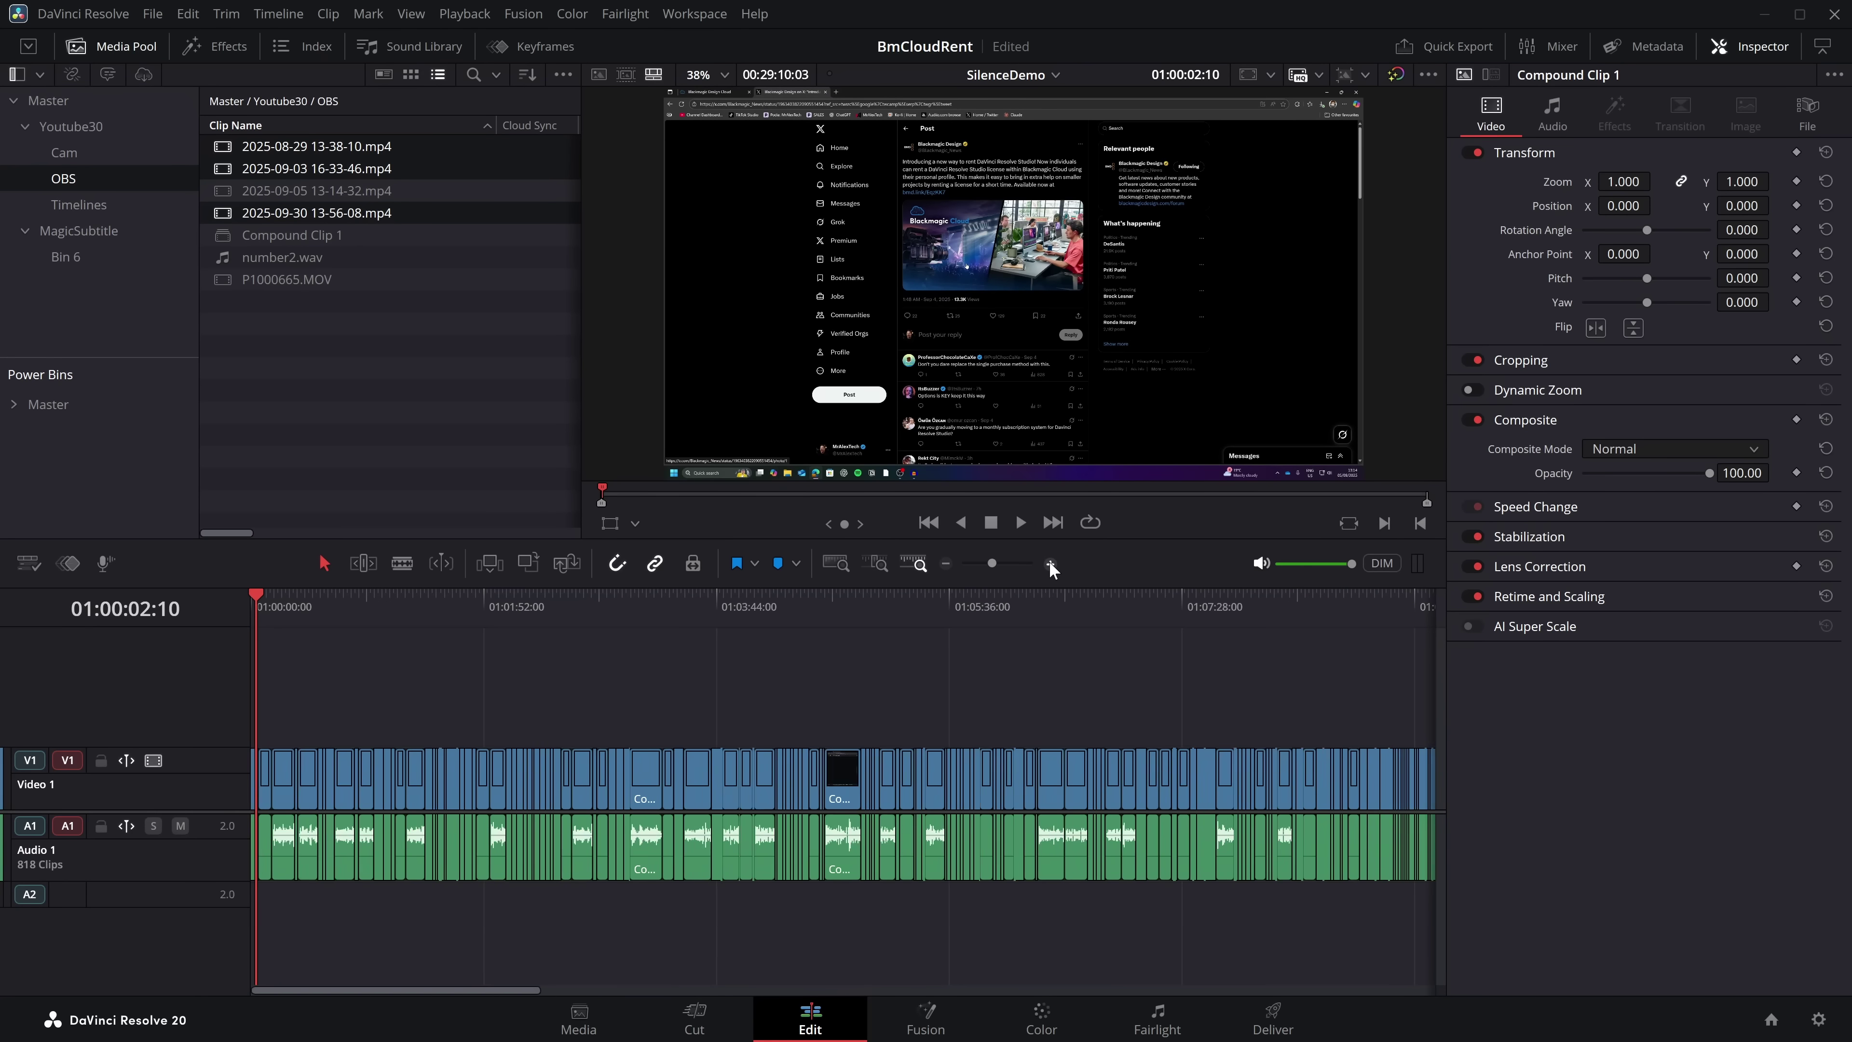
left_click(946, 563)
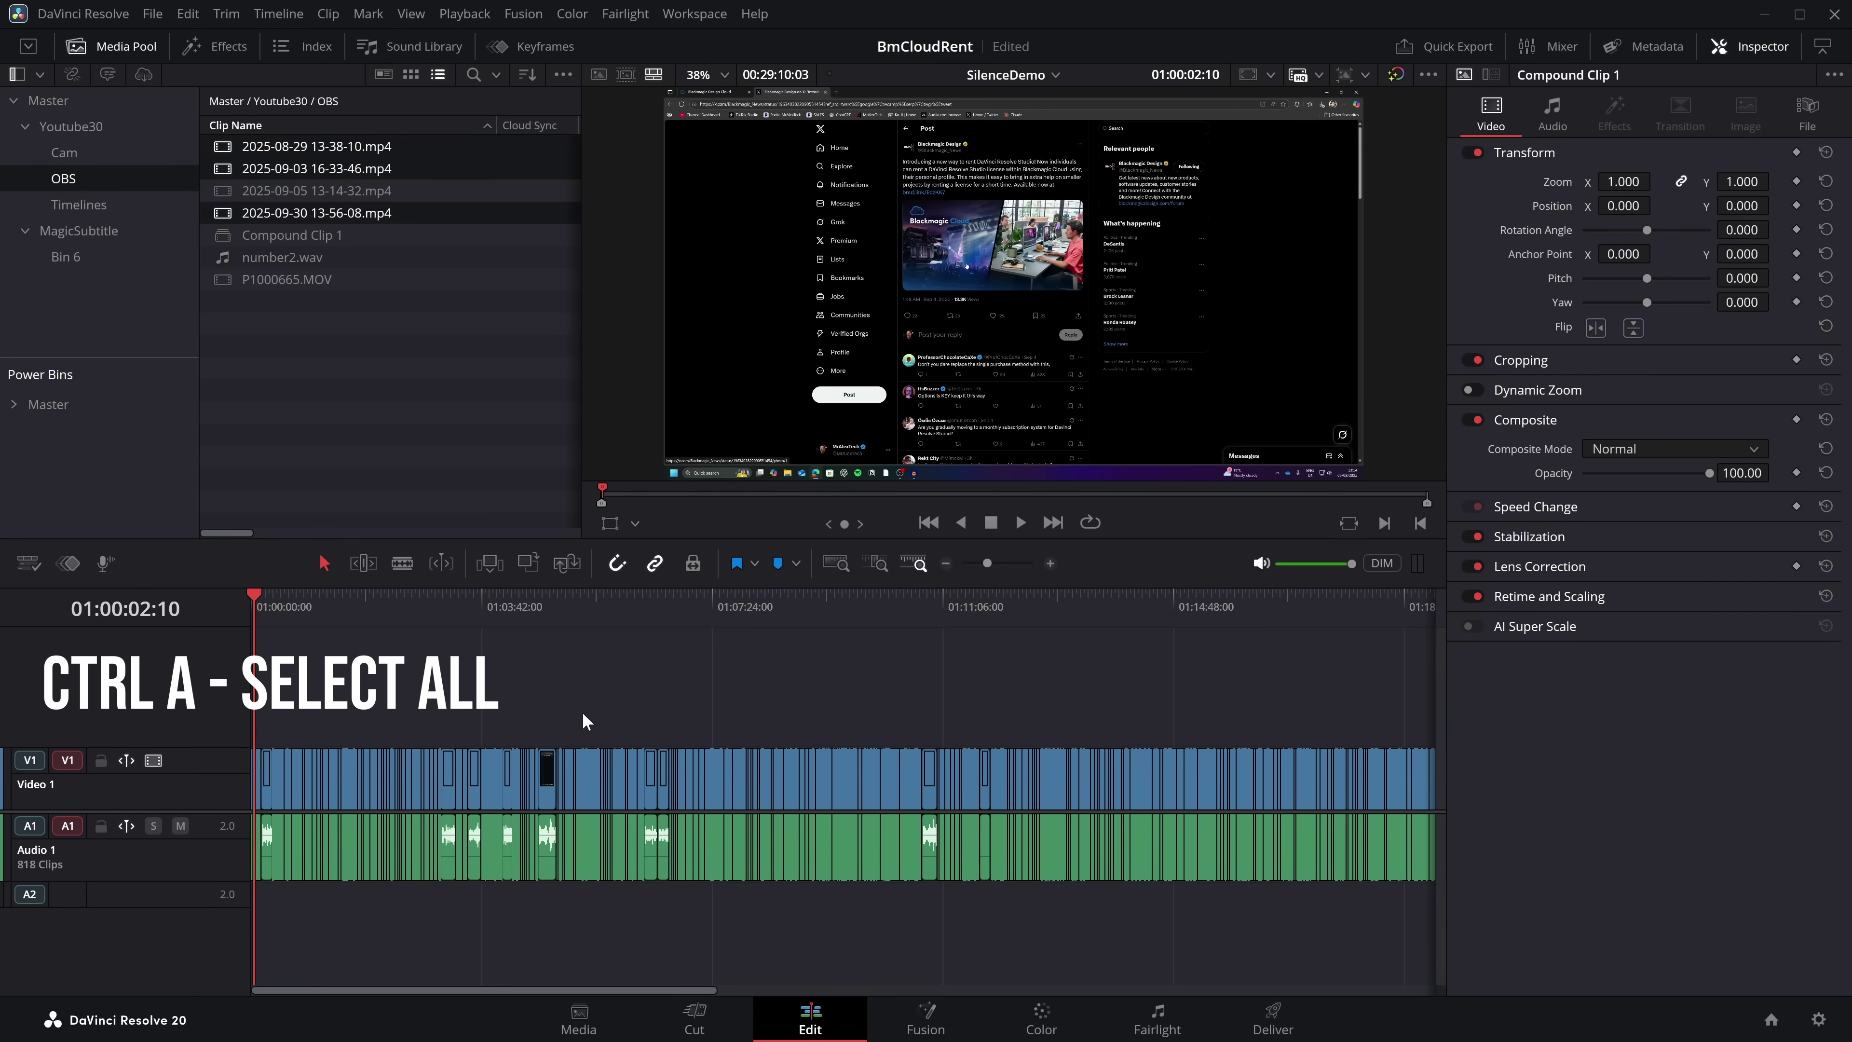
key("ctrl+a")
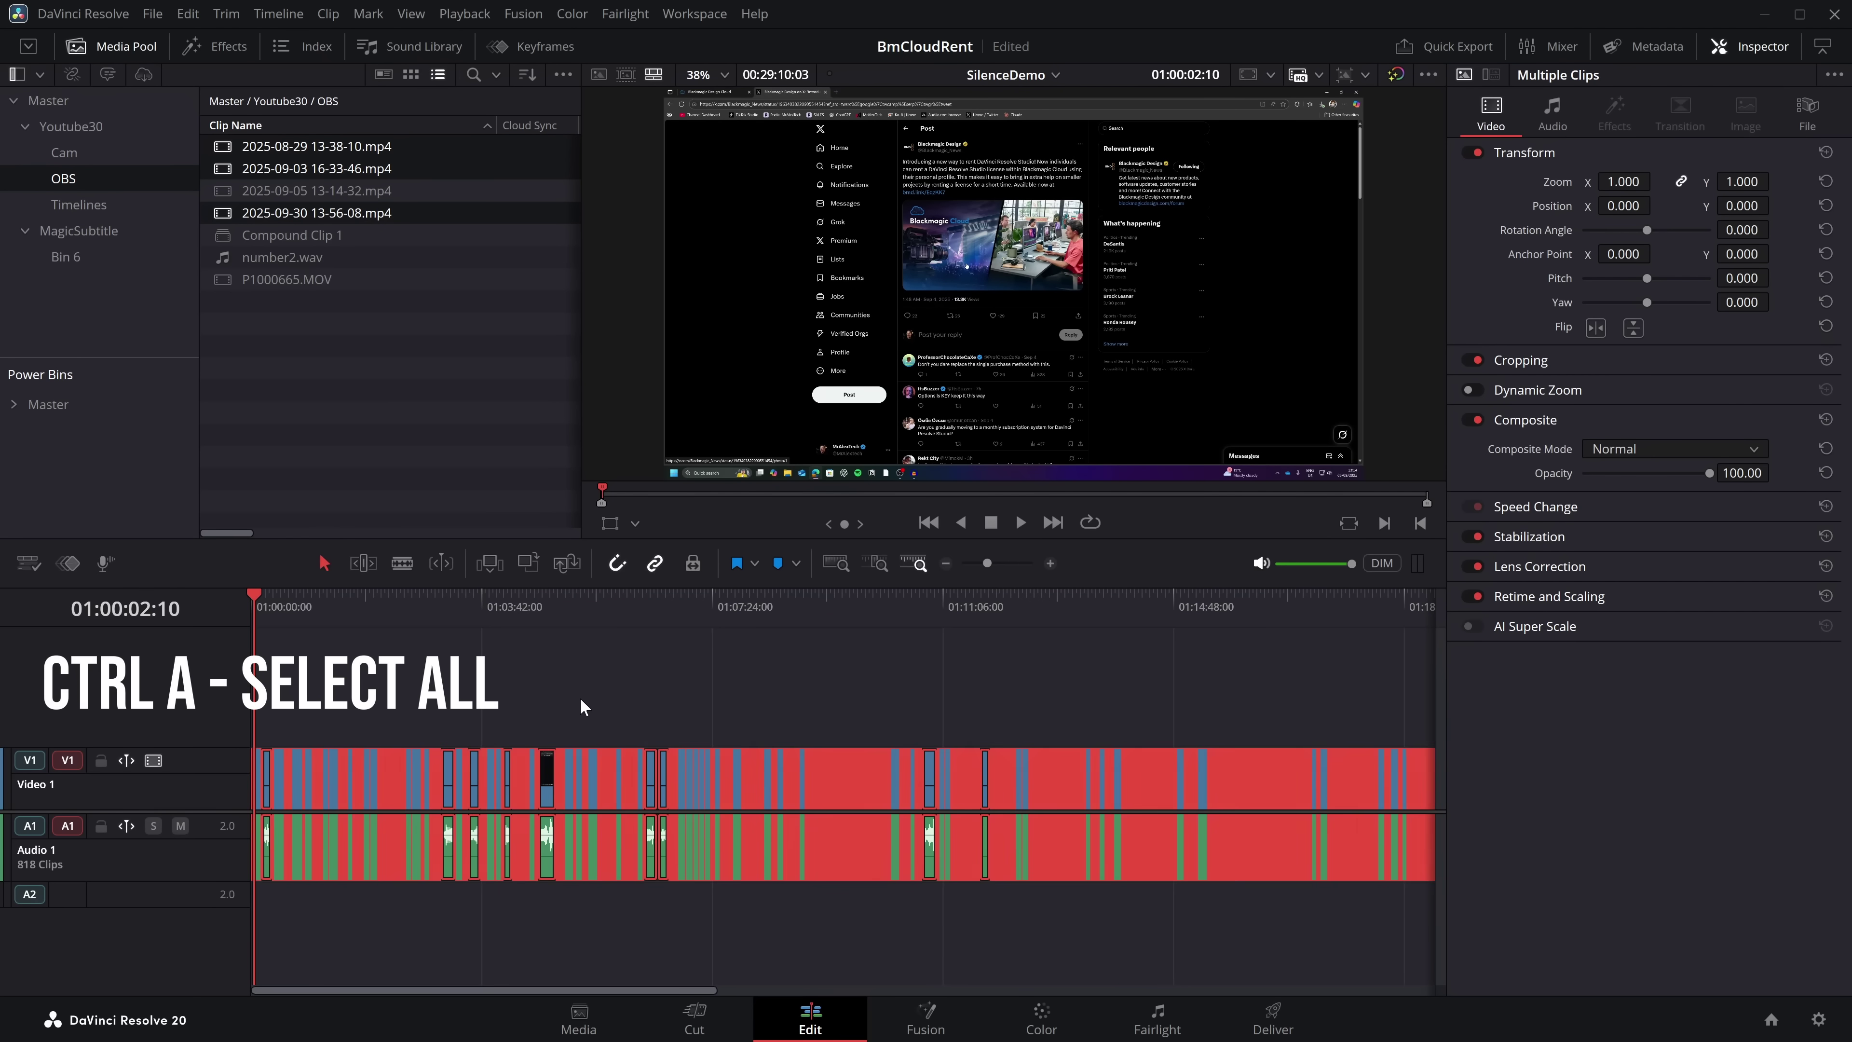
right_click(547, 775)
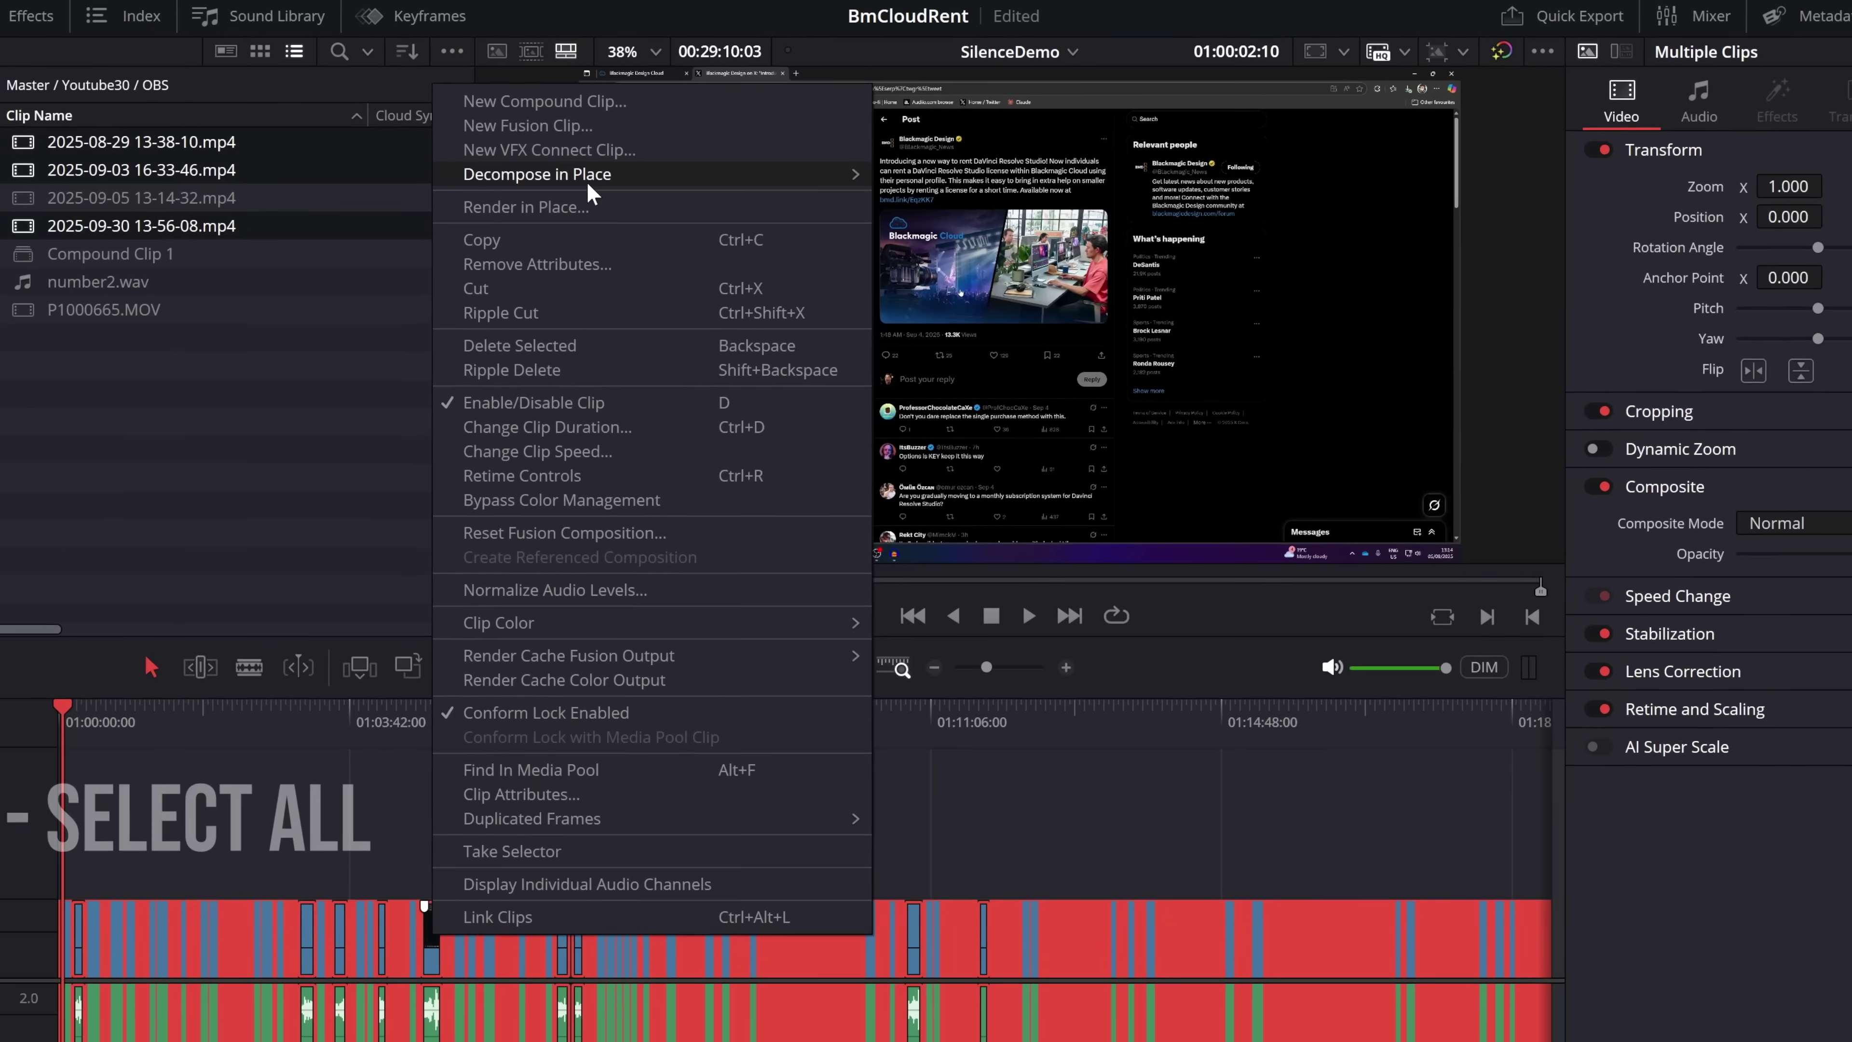
mouse_move(667, 177)
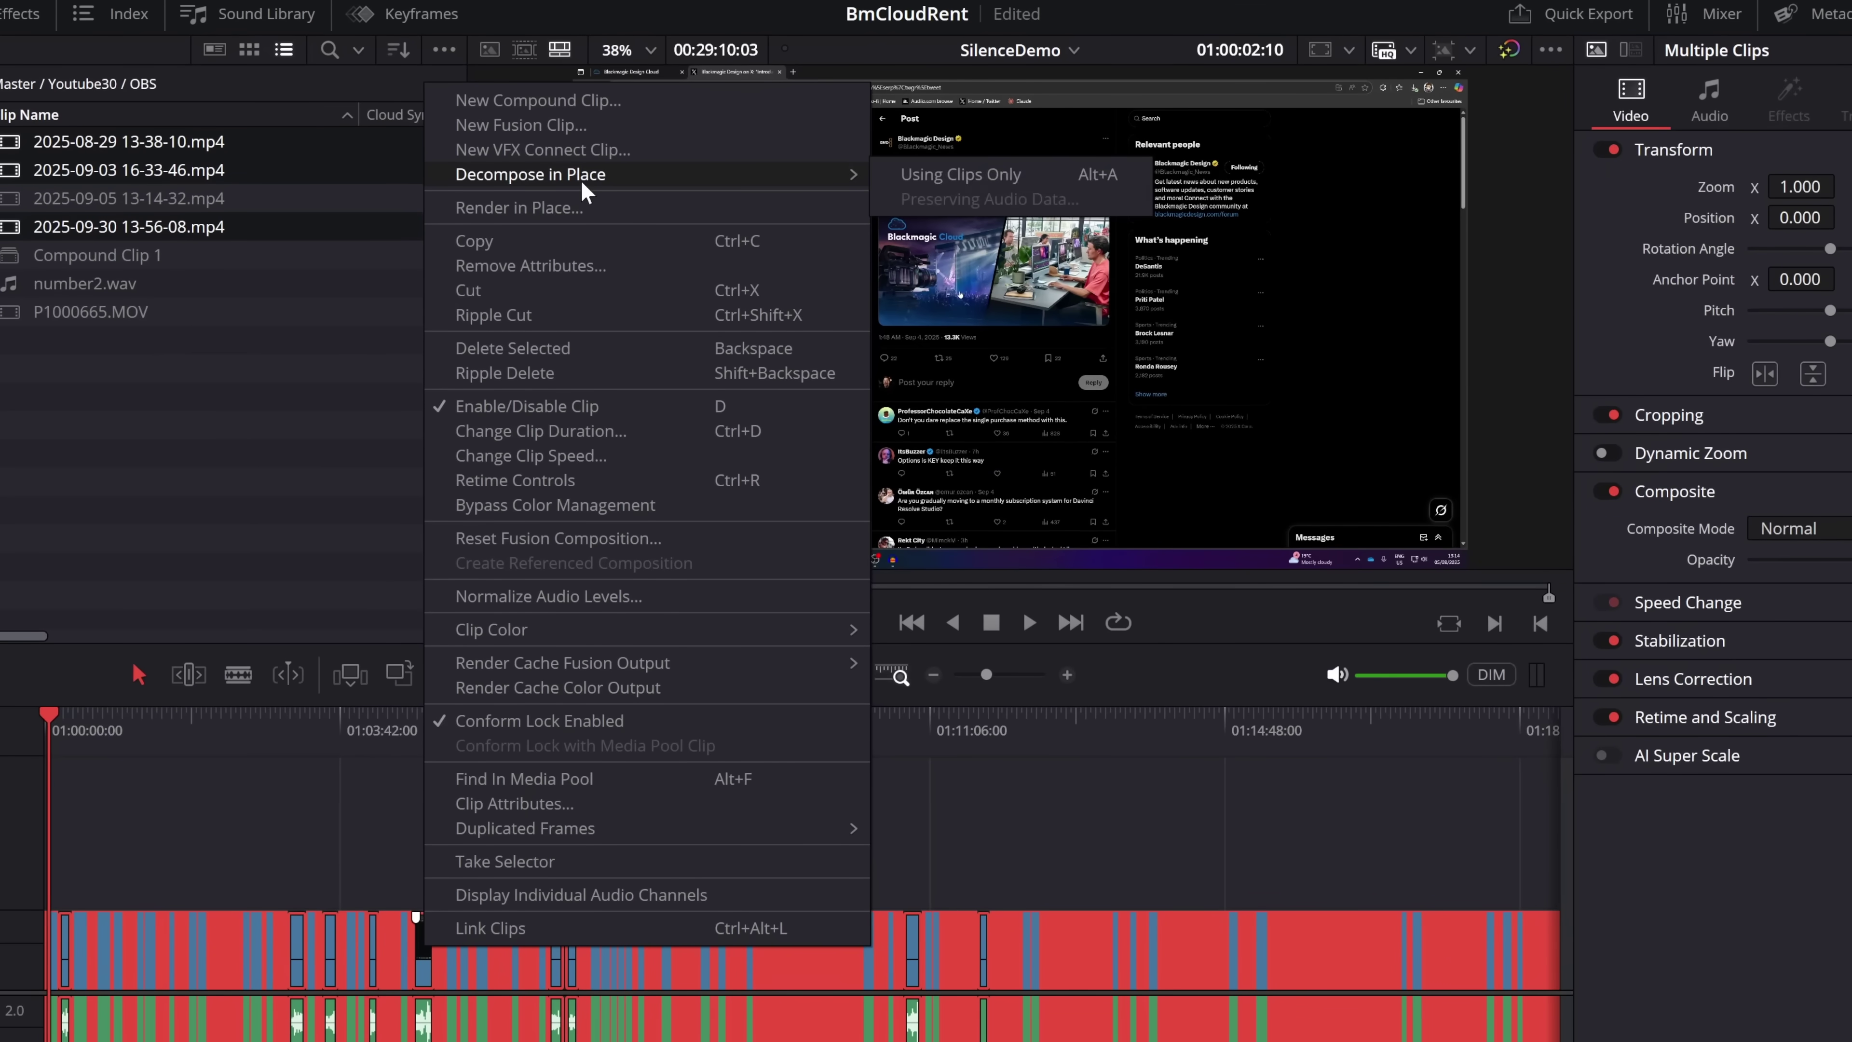
left_click(971, 173)
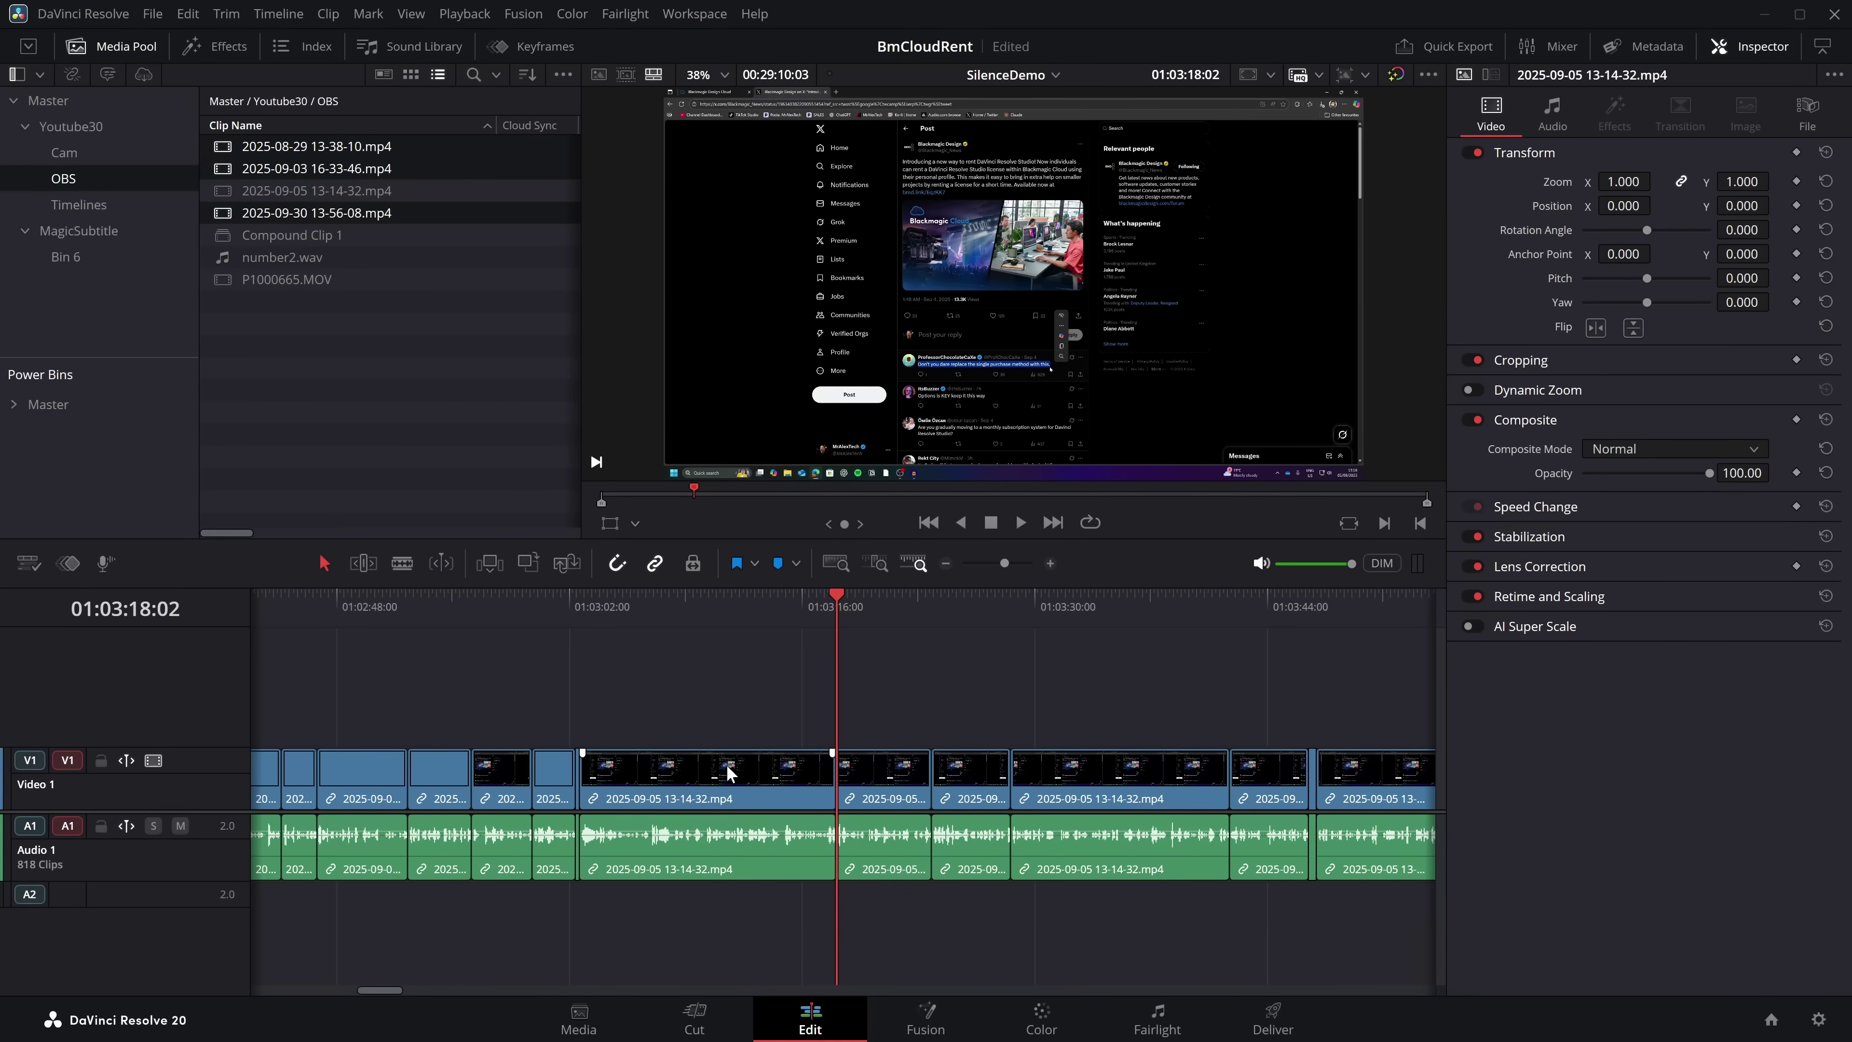
left_click(945, 562)
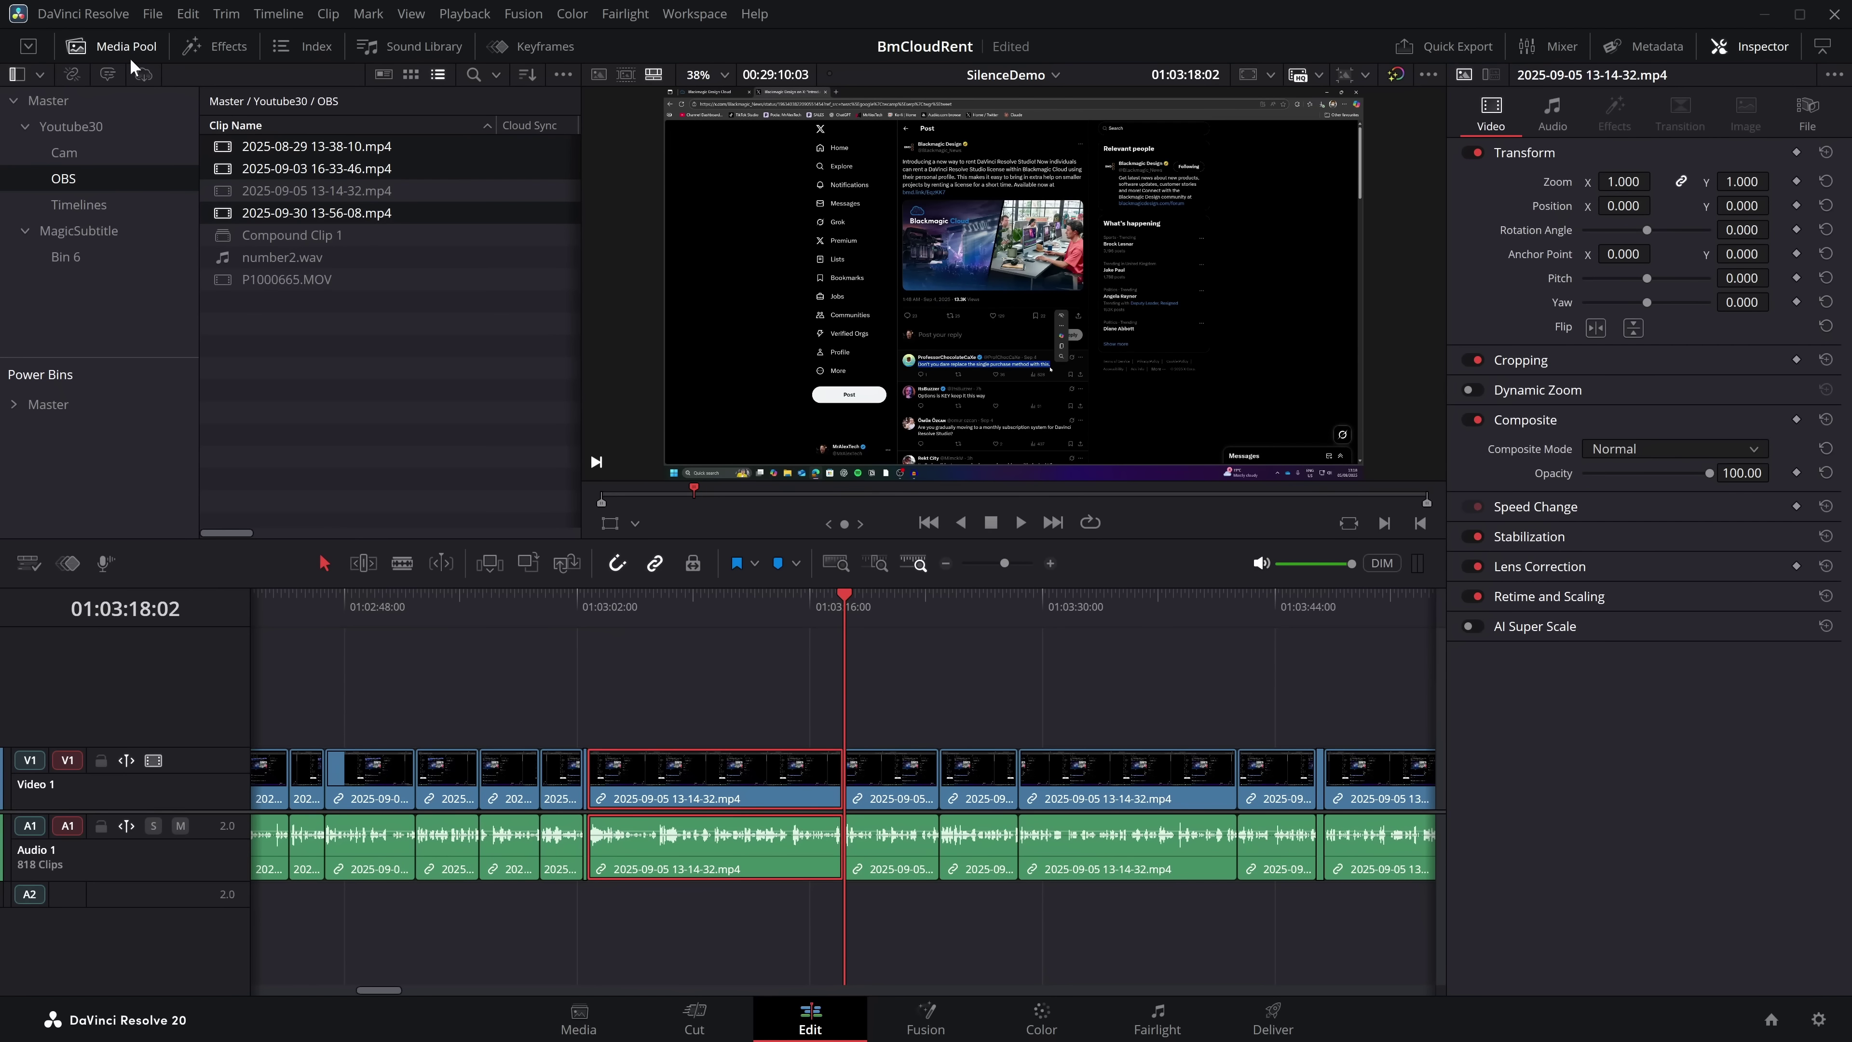
left_click(82, 14)
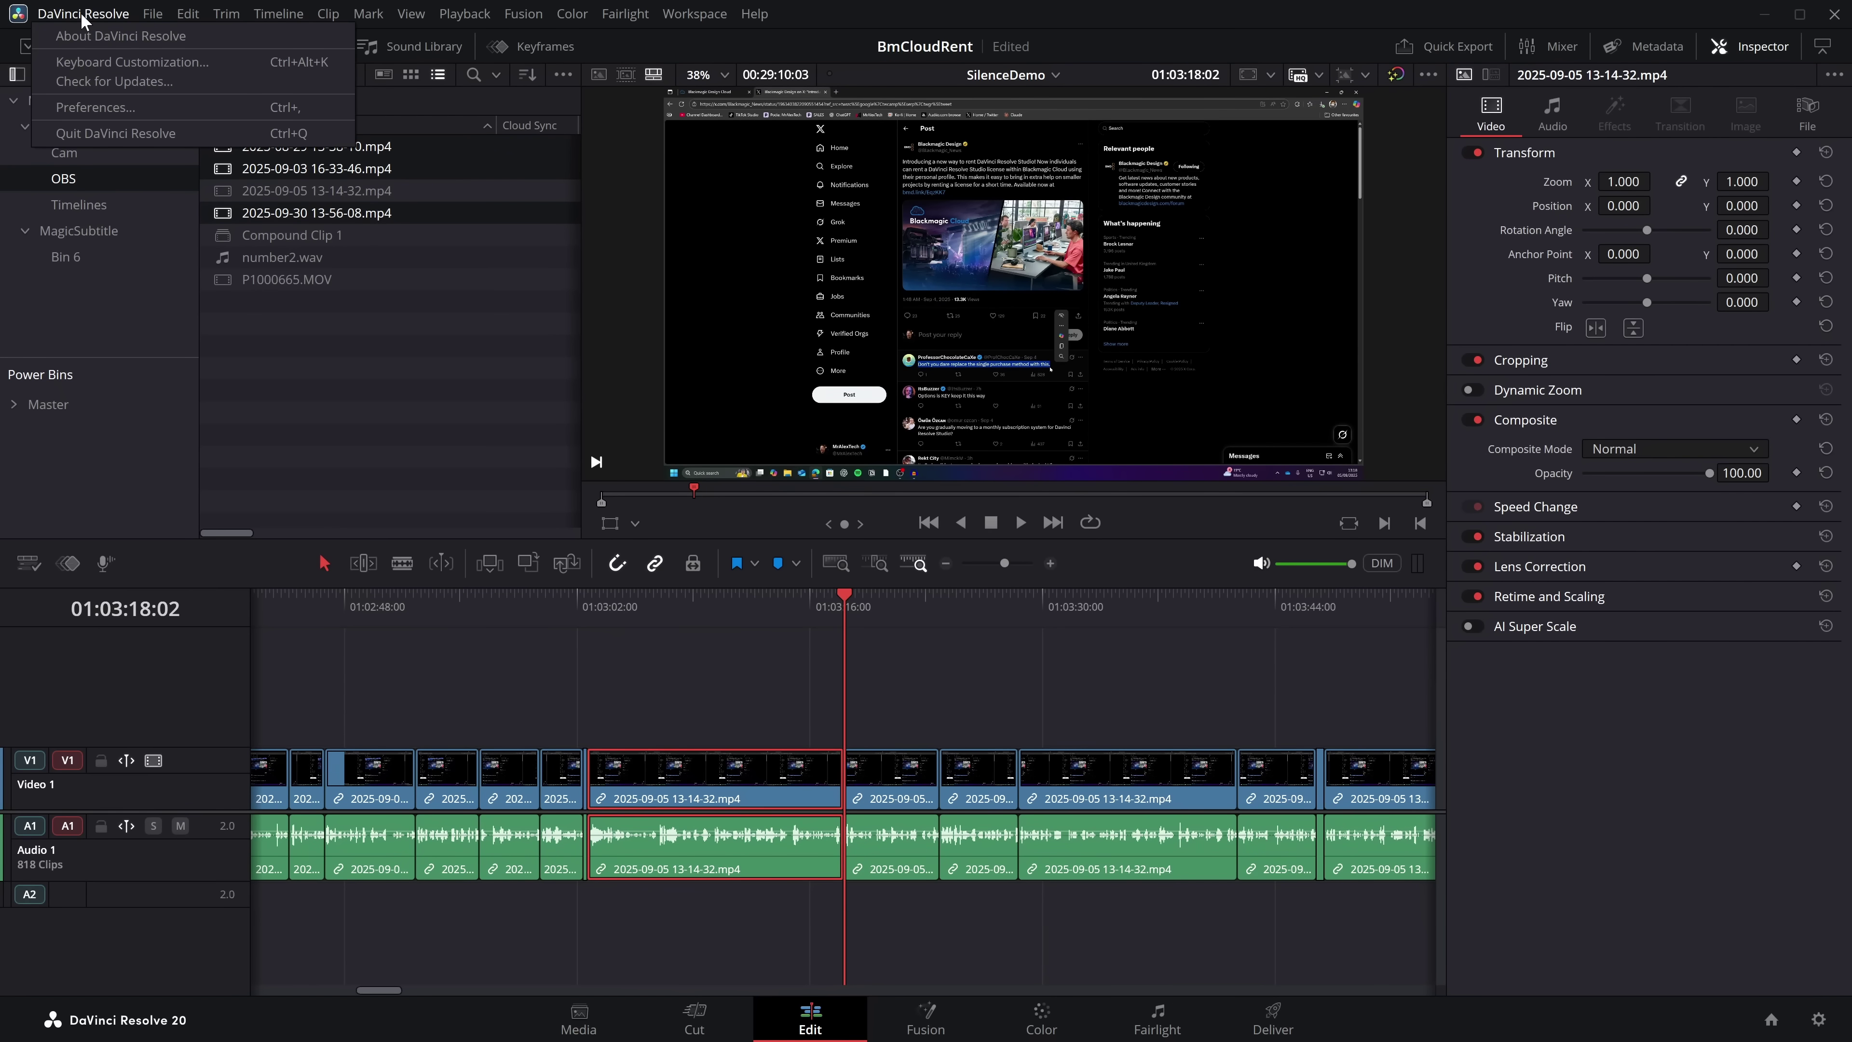
Step: In Keyboard Customization, search 'silen' to find the Ripple Delete Silence command
left_click(117, 64)
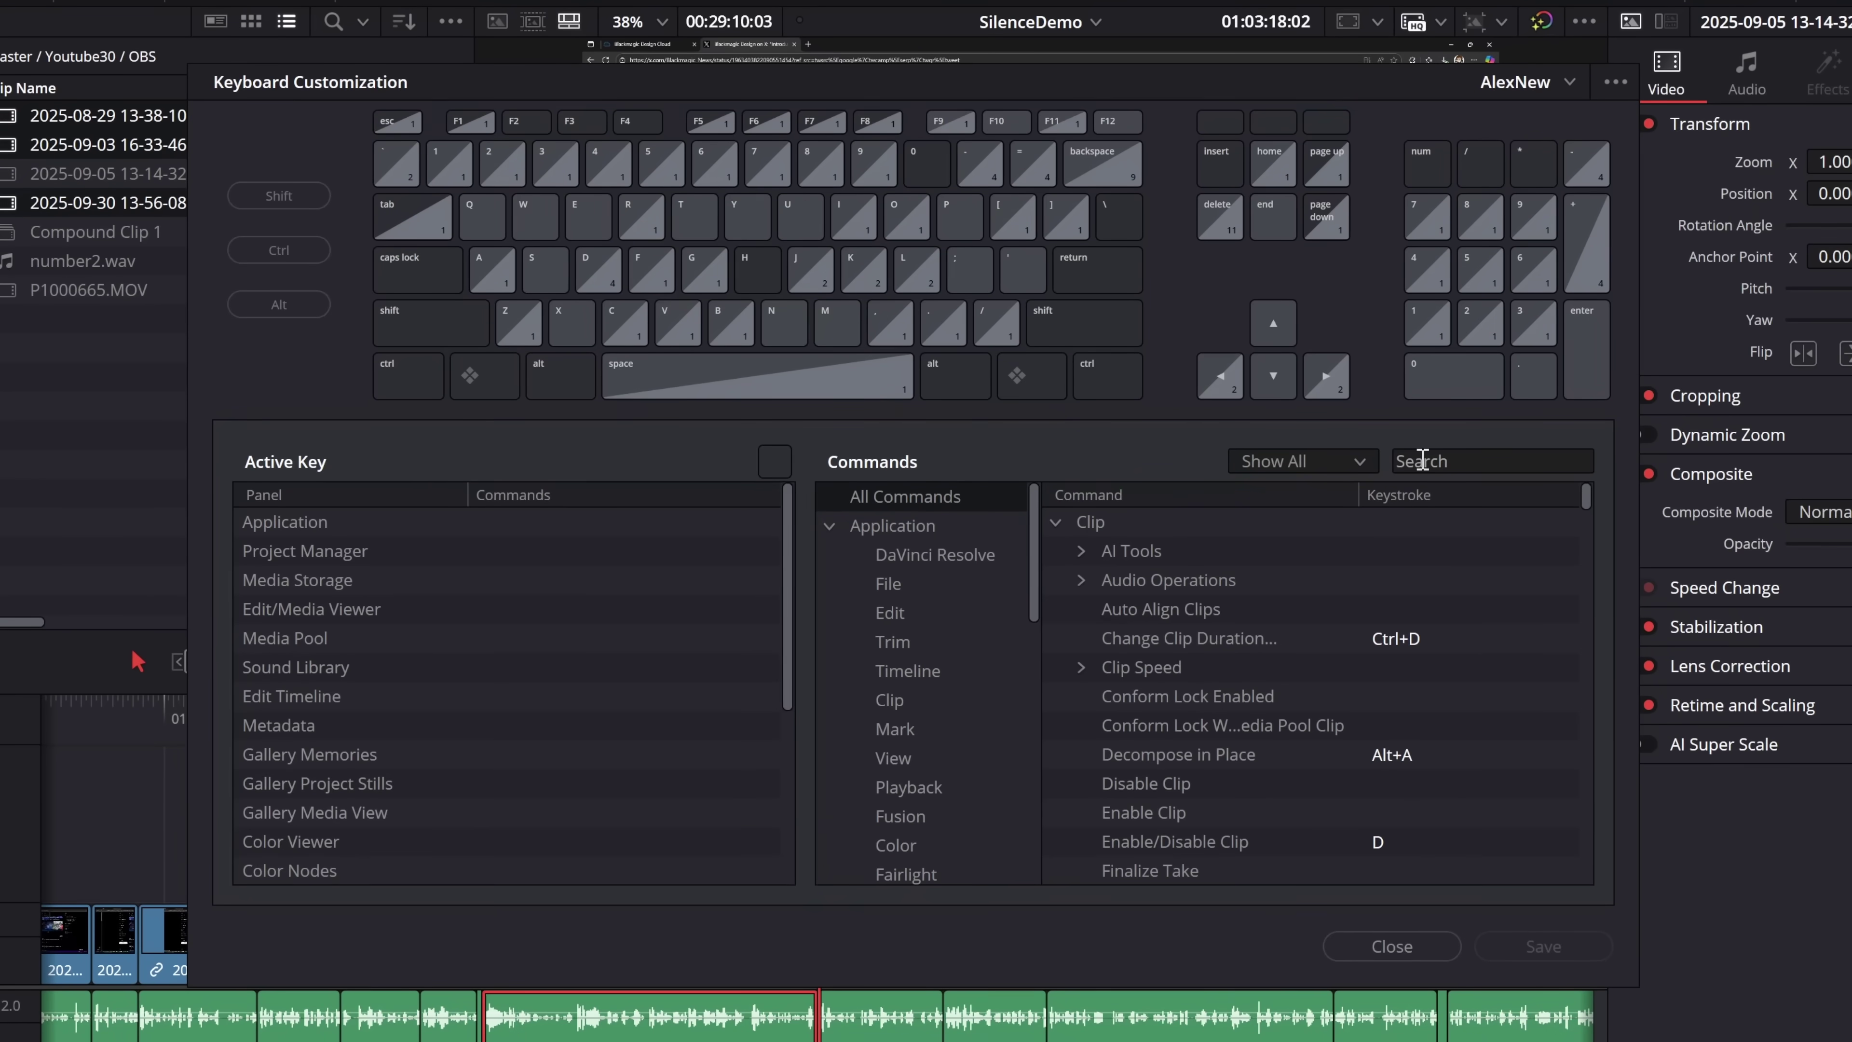
left_click(1329, 411)
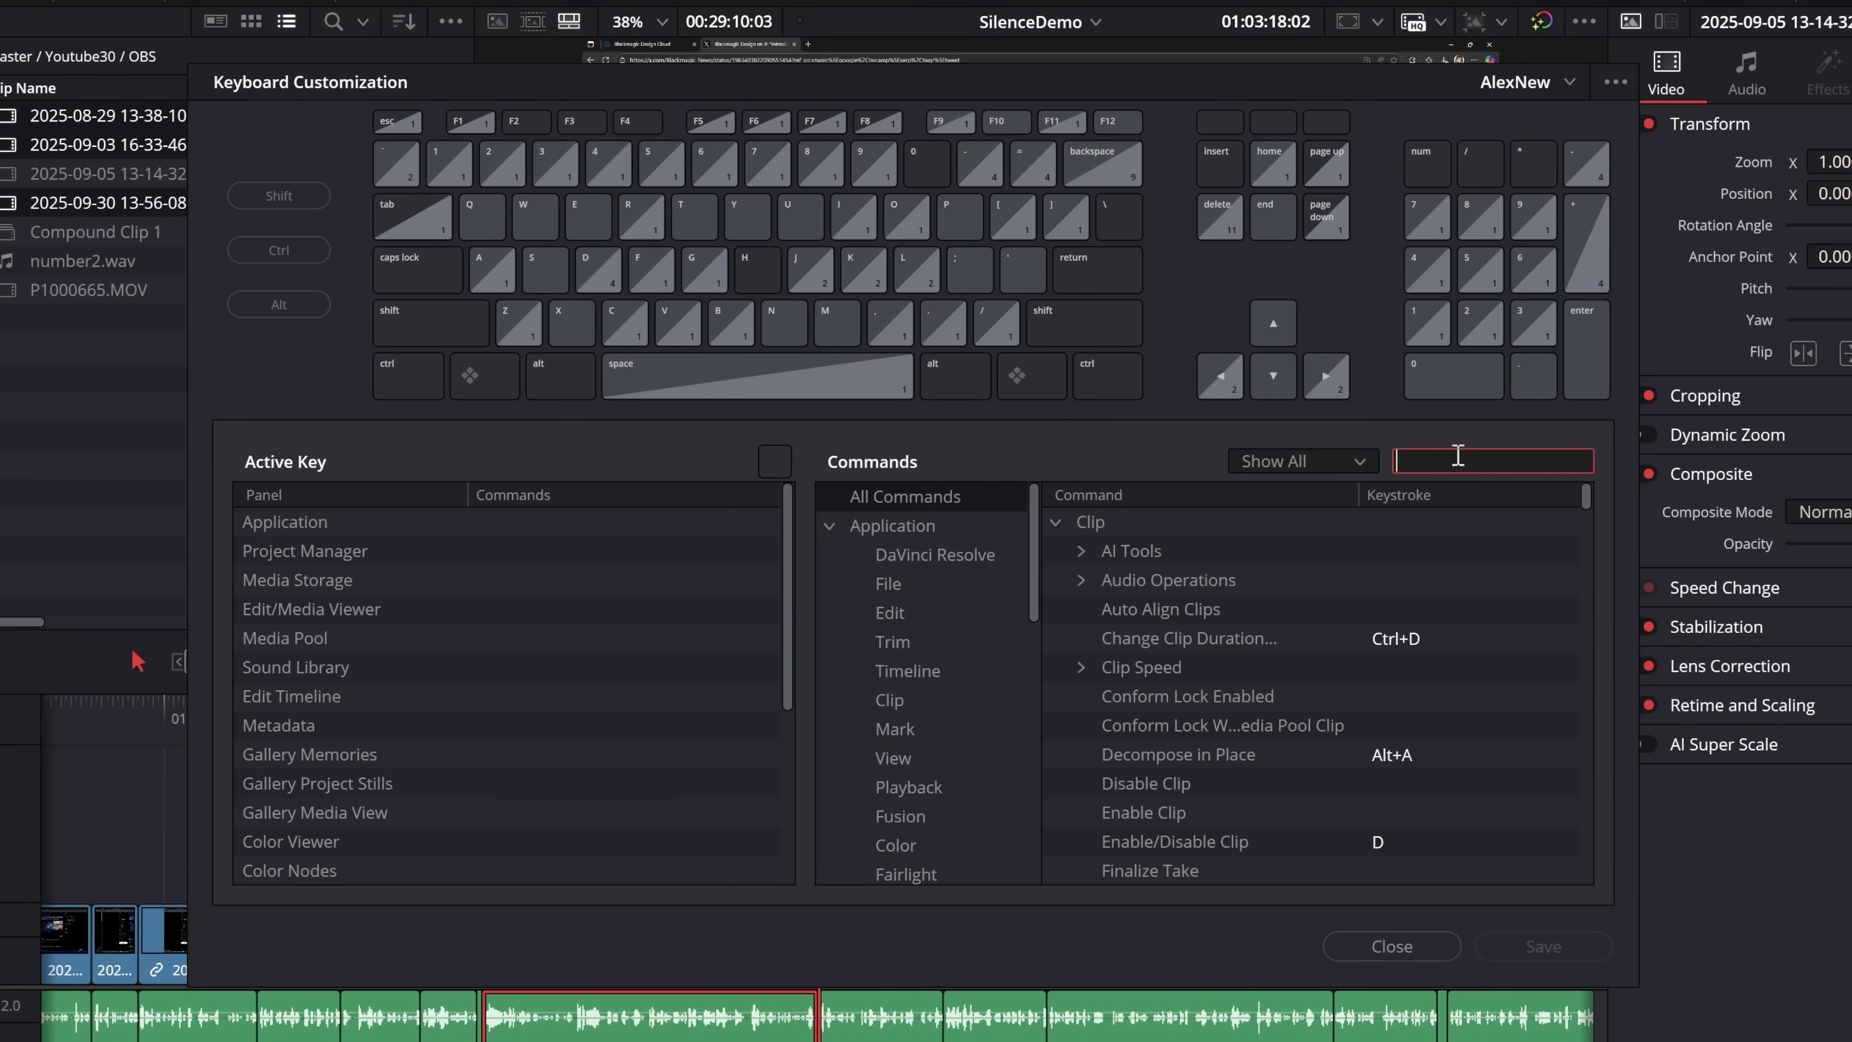
type("silen")
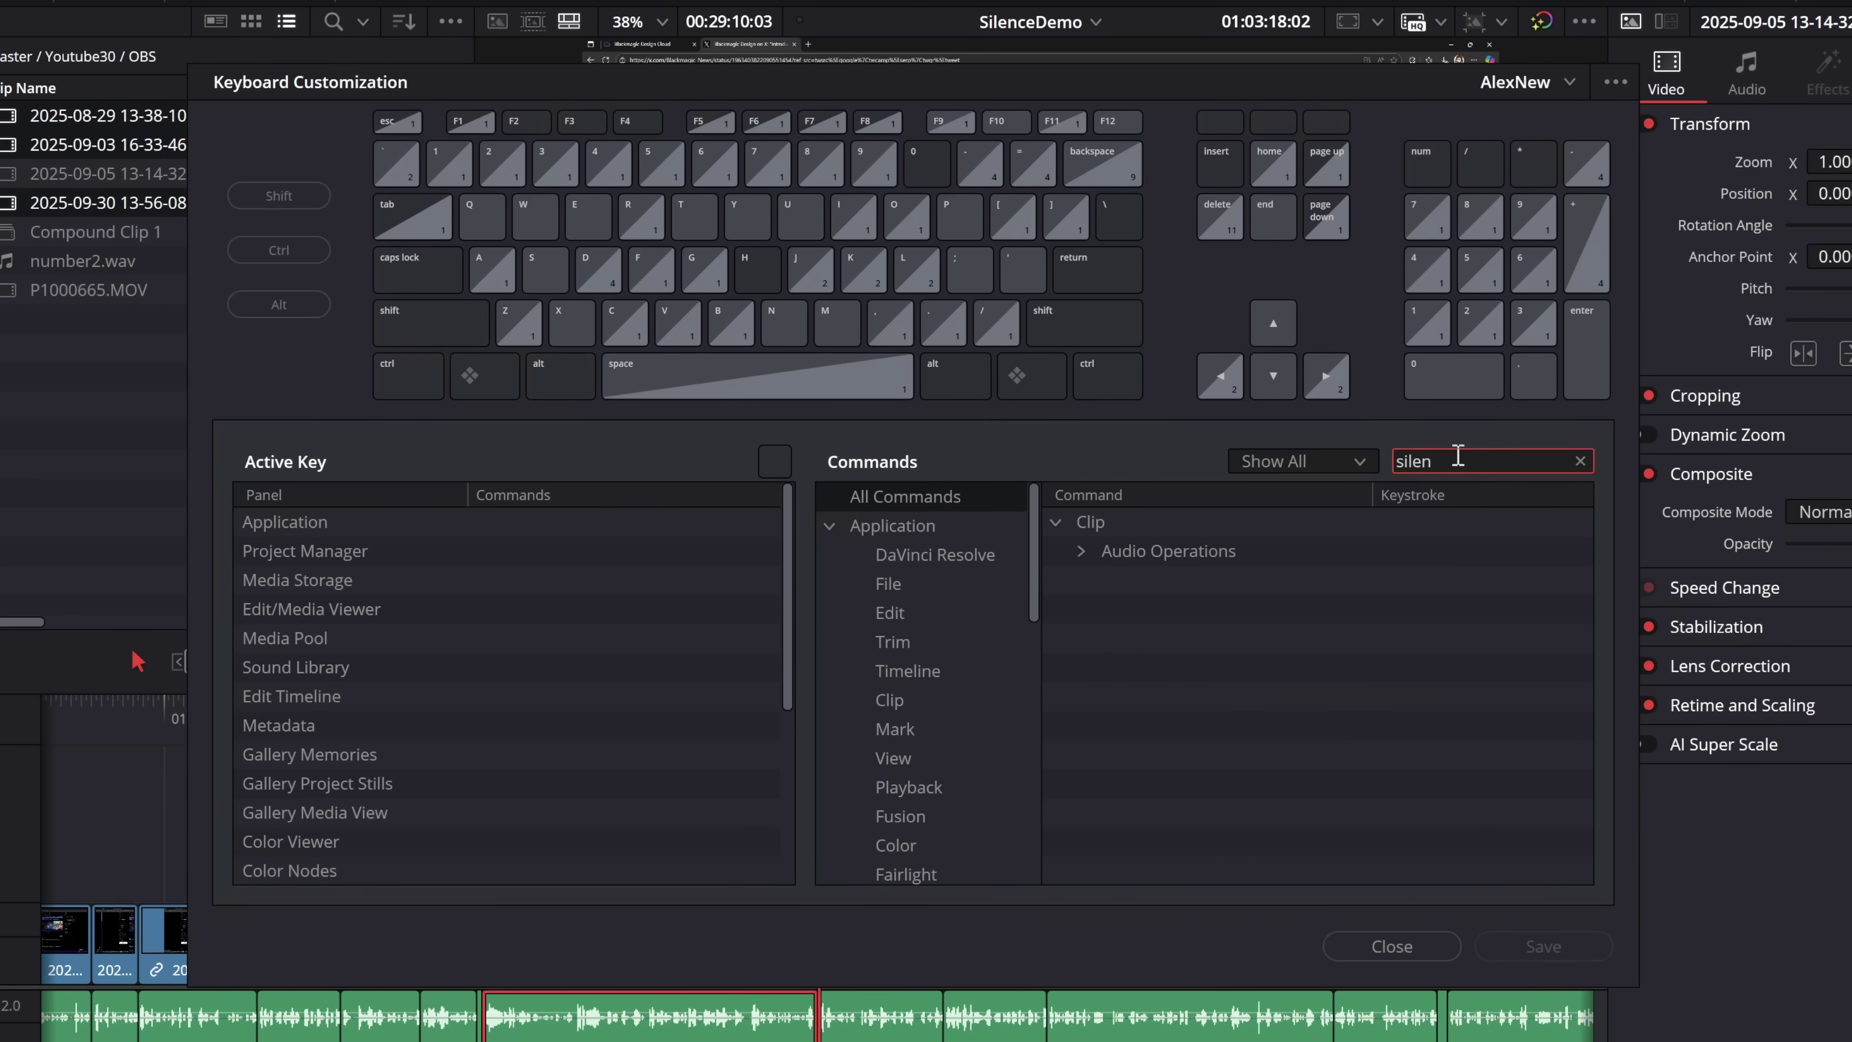
left_click(1081, 551)
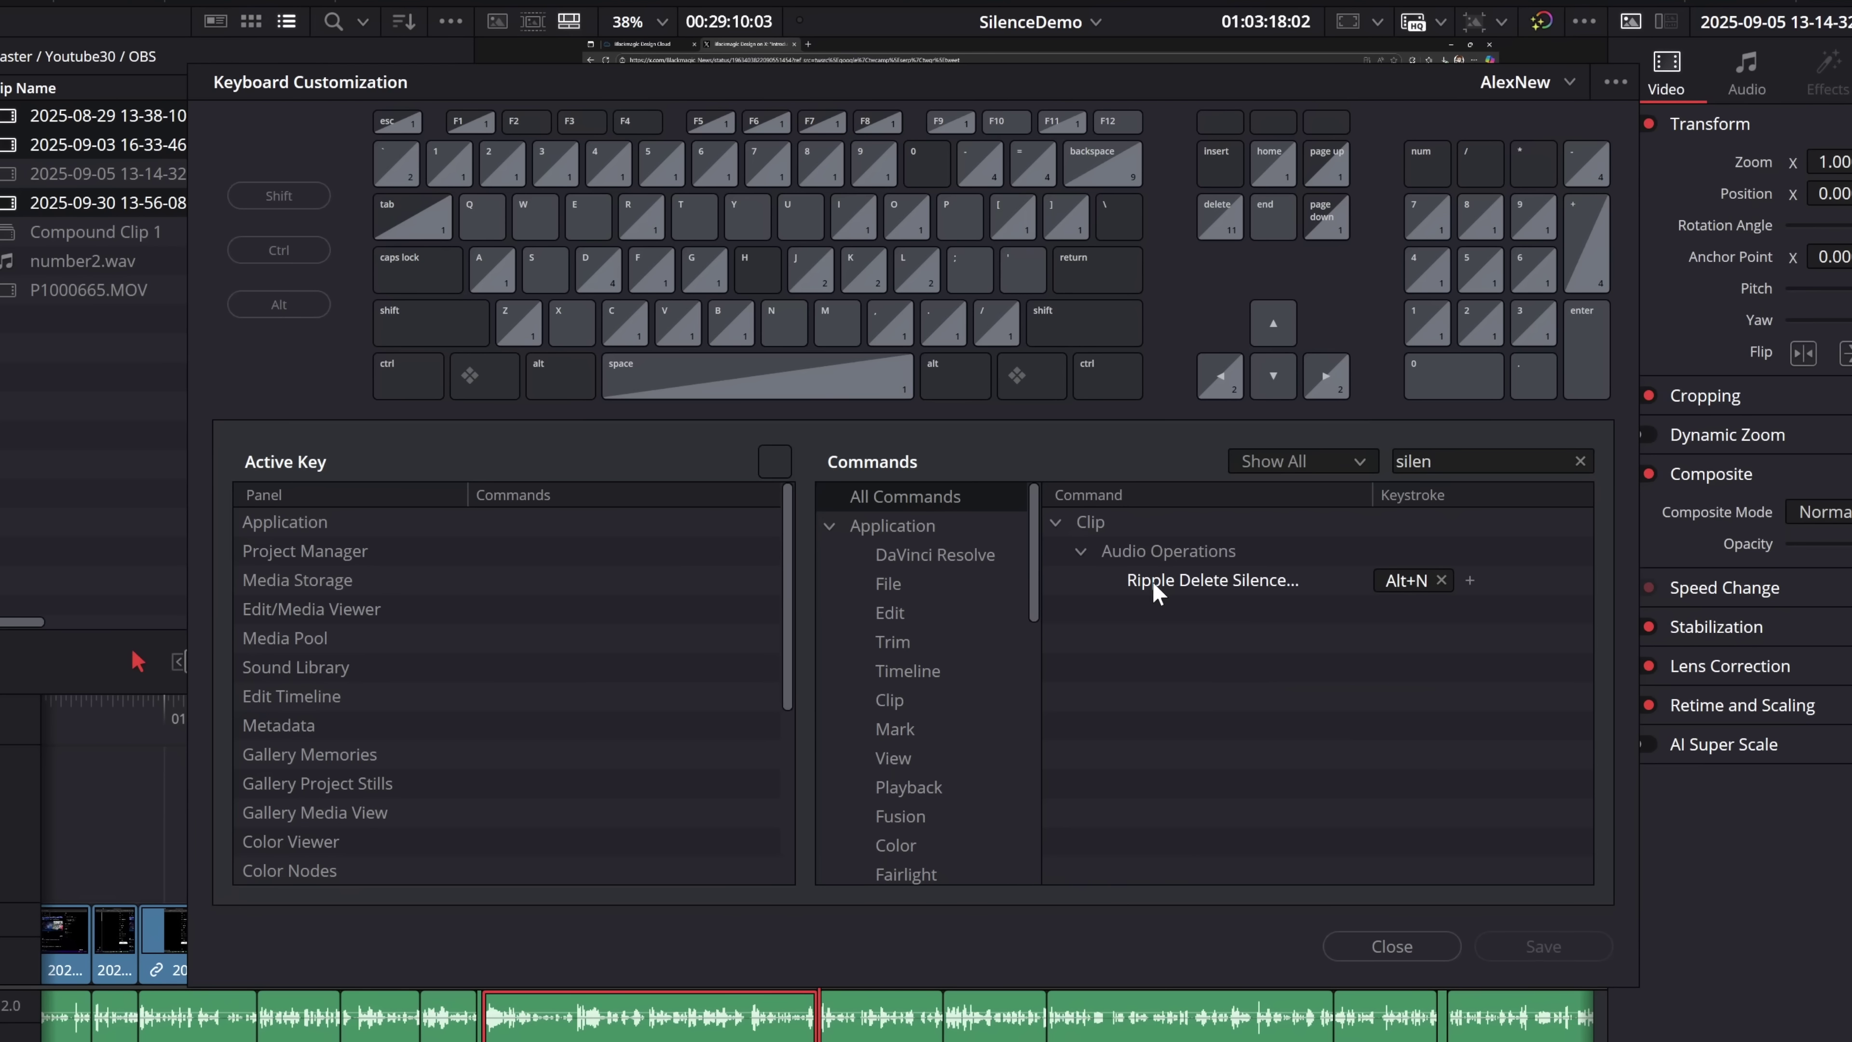
Step: Assign Alt+N to Ripple Delete Silence, save, and press it on a clip to open Remove Silence
left_click(1442, 581)
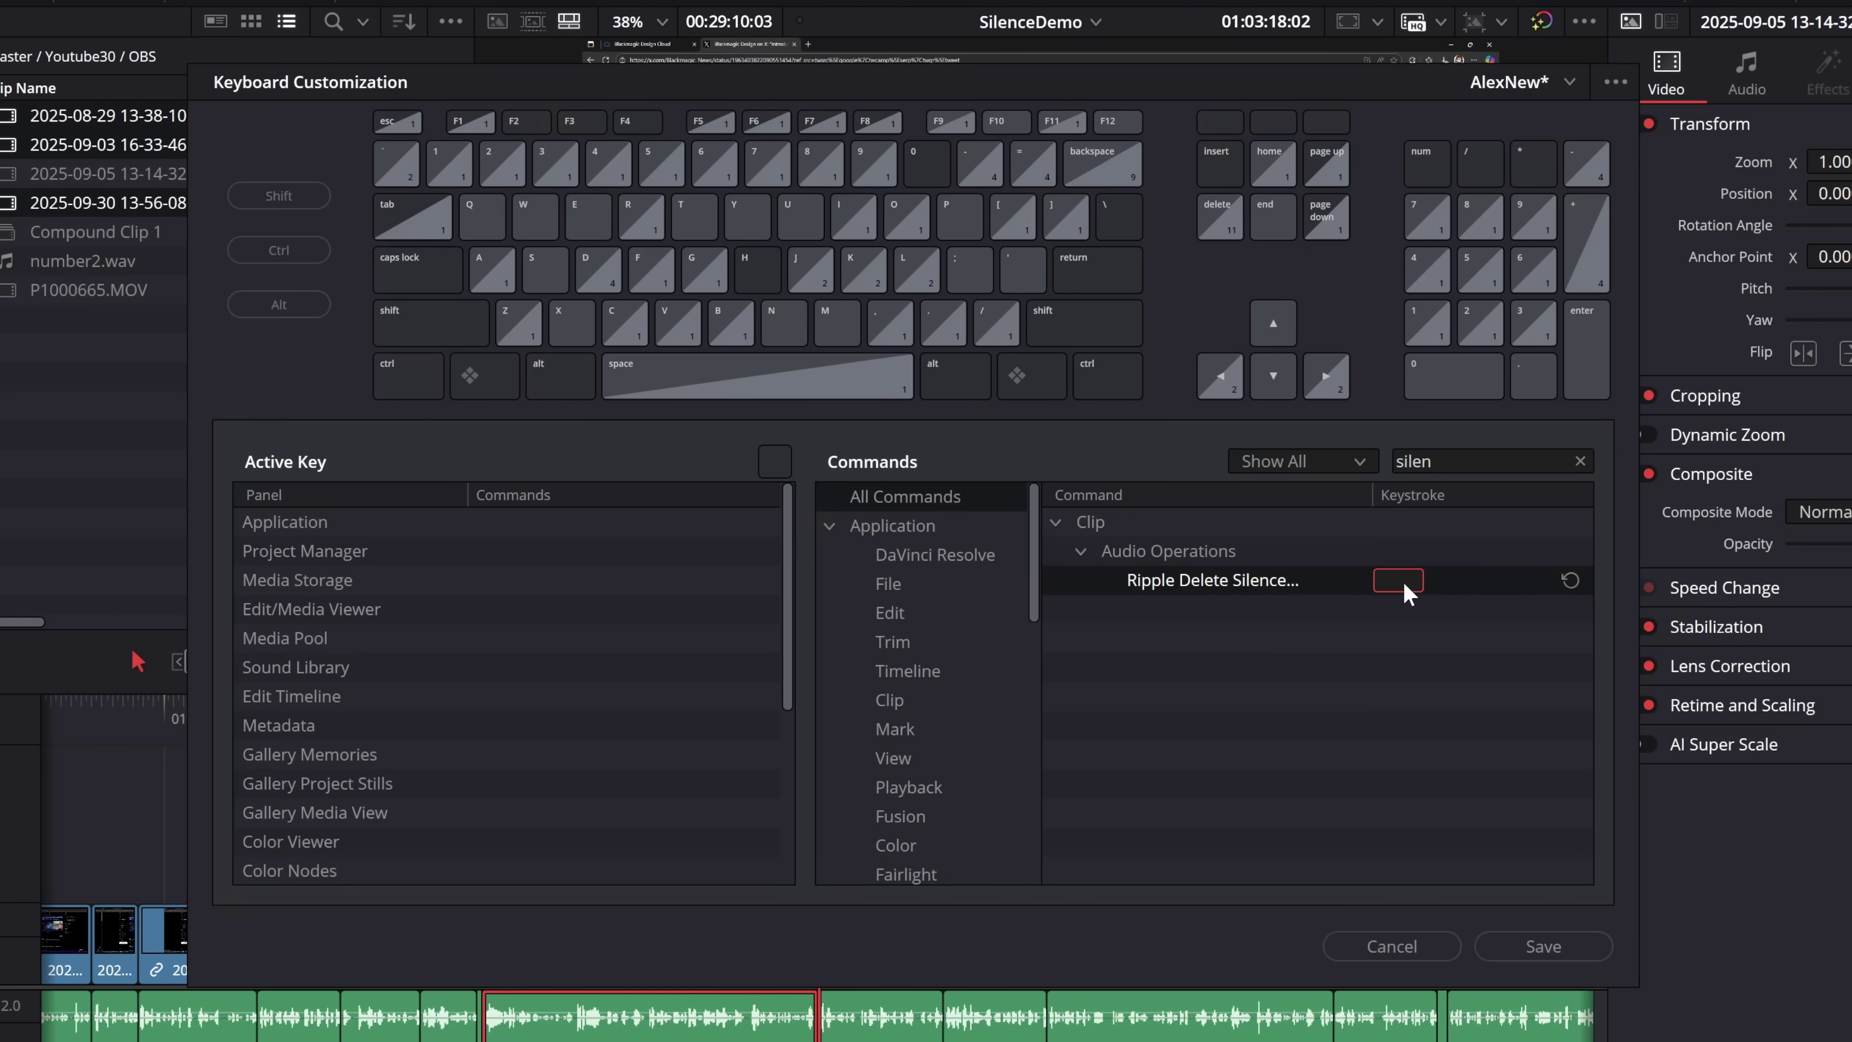
key("alt+n")
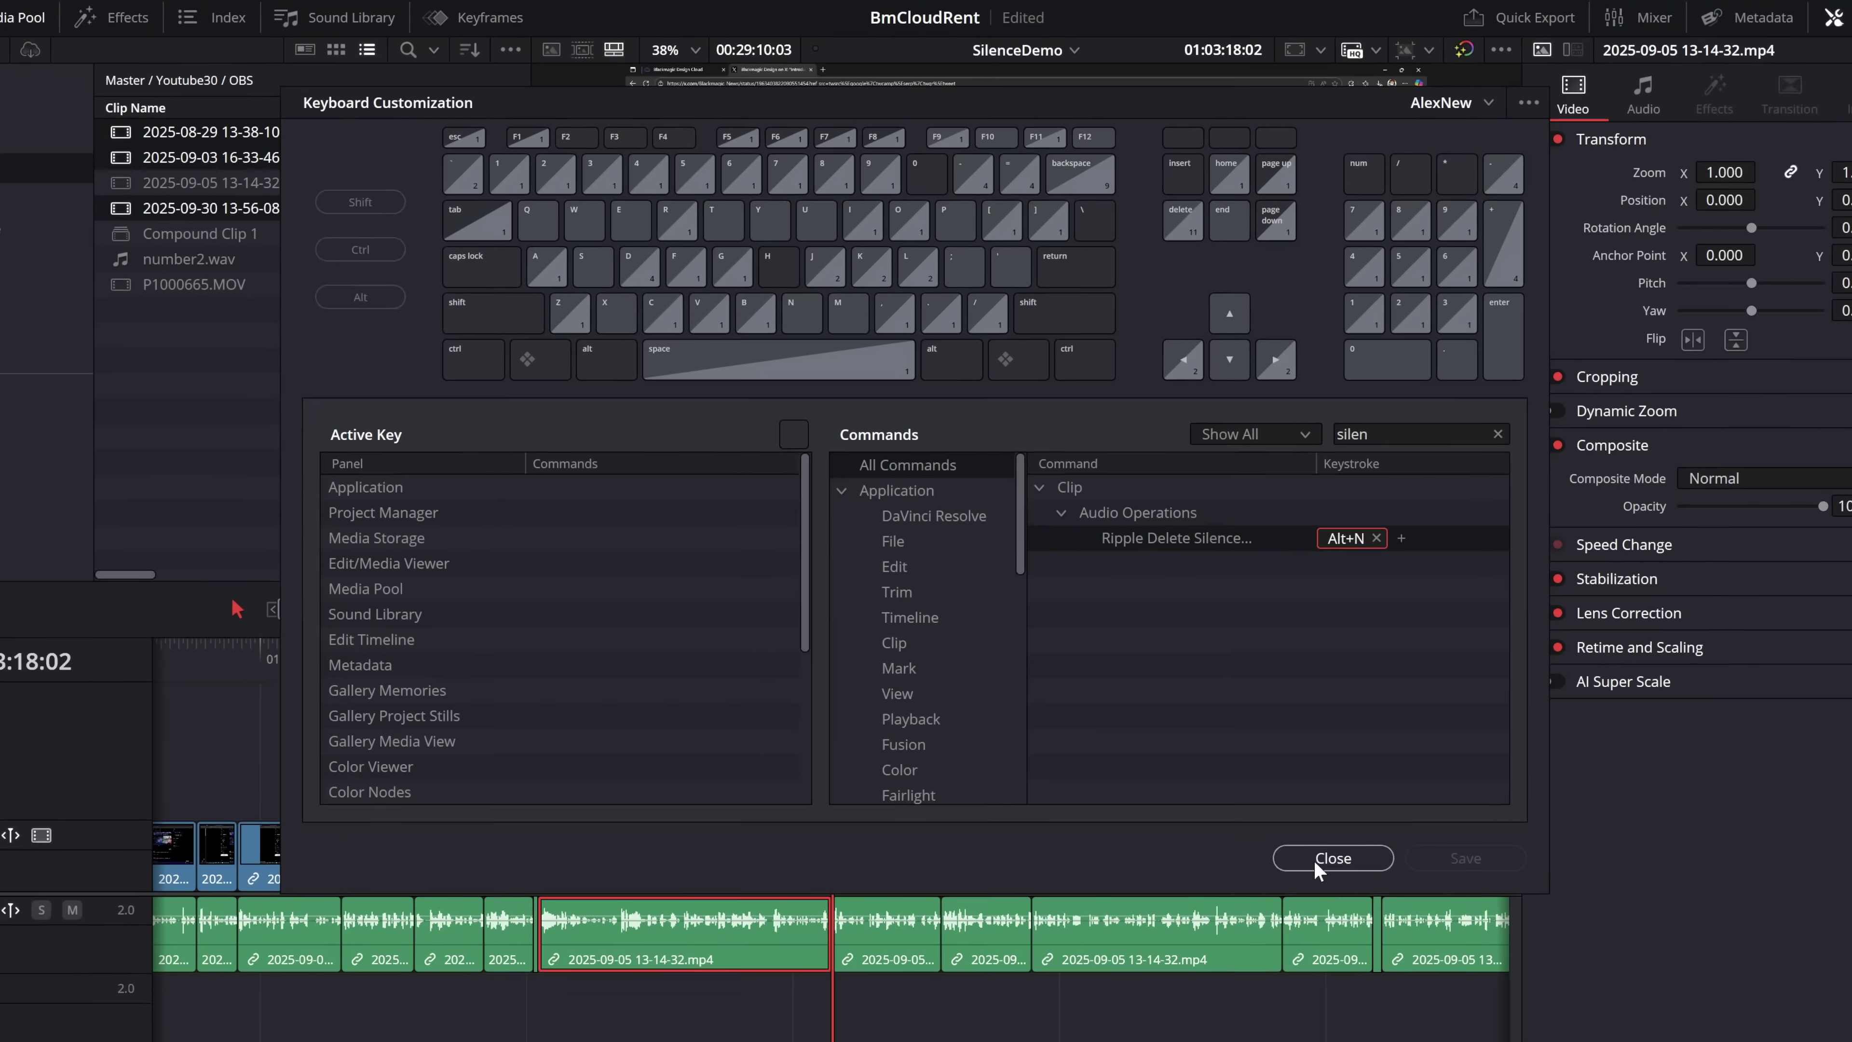
left_click(1540, 946)
left_click(715, 610)
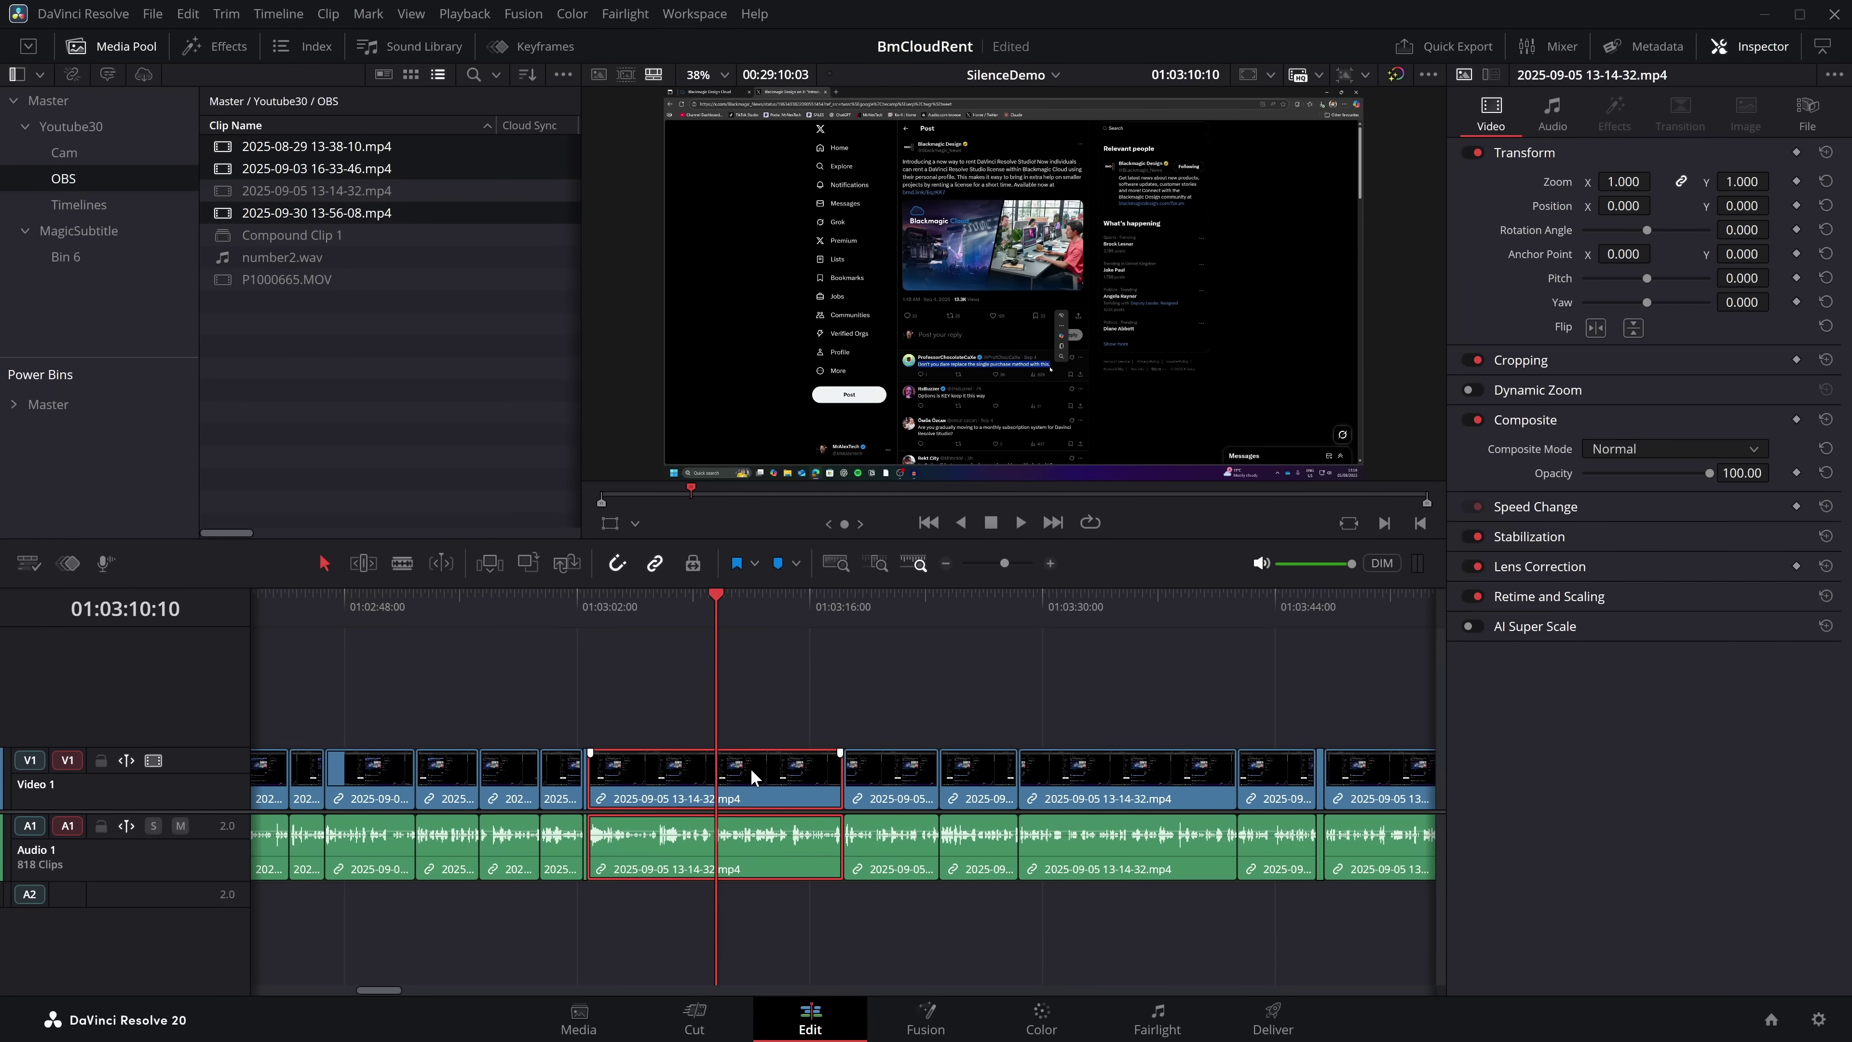
key("alt+n")
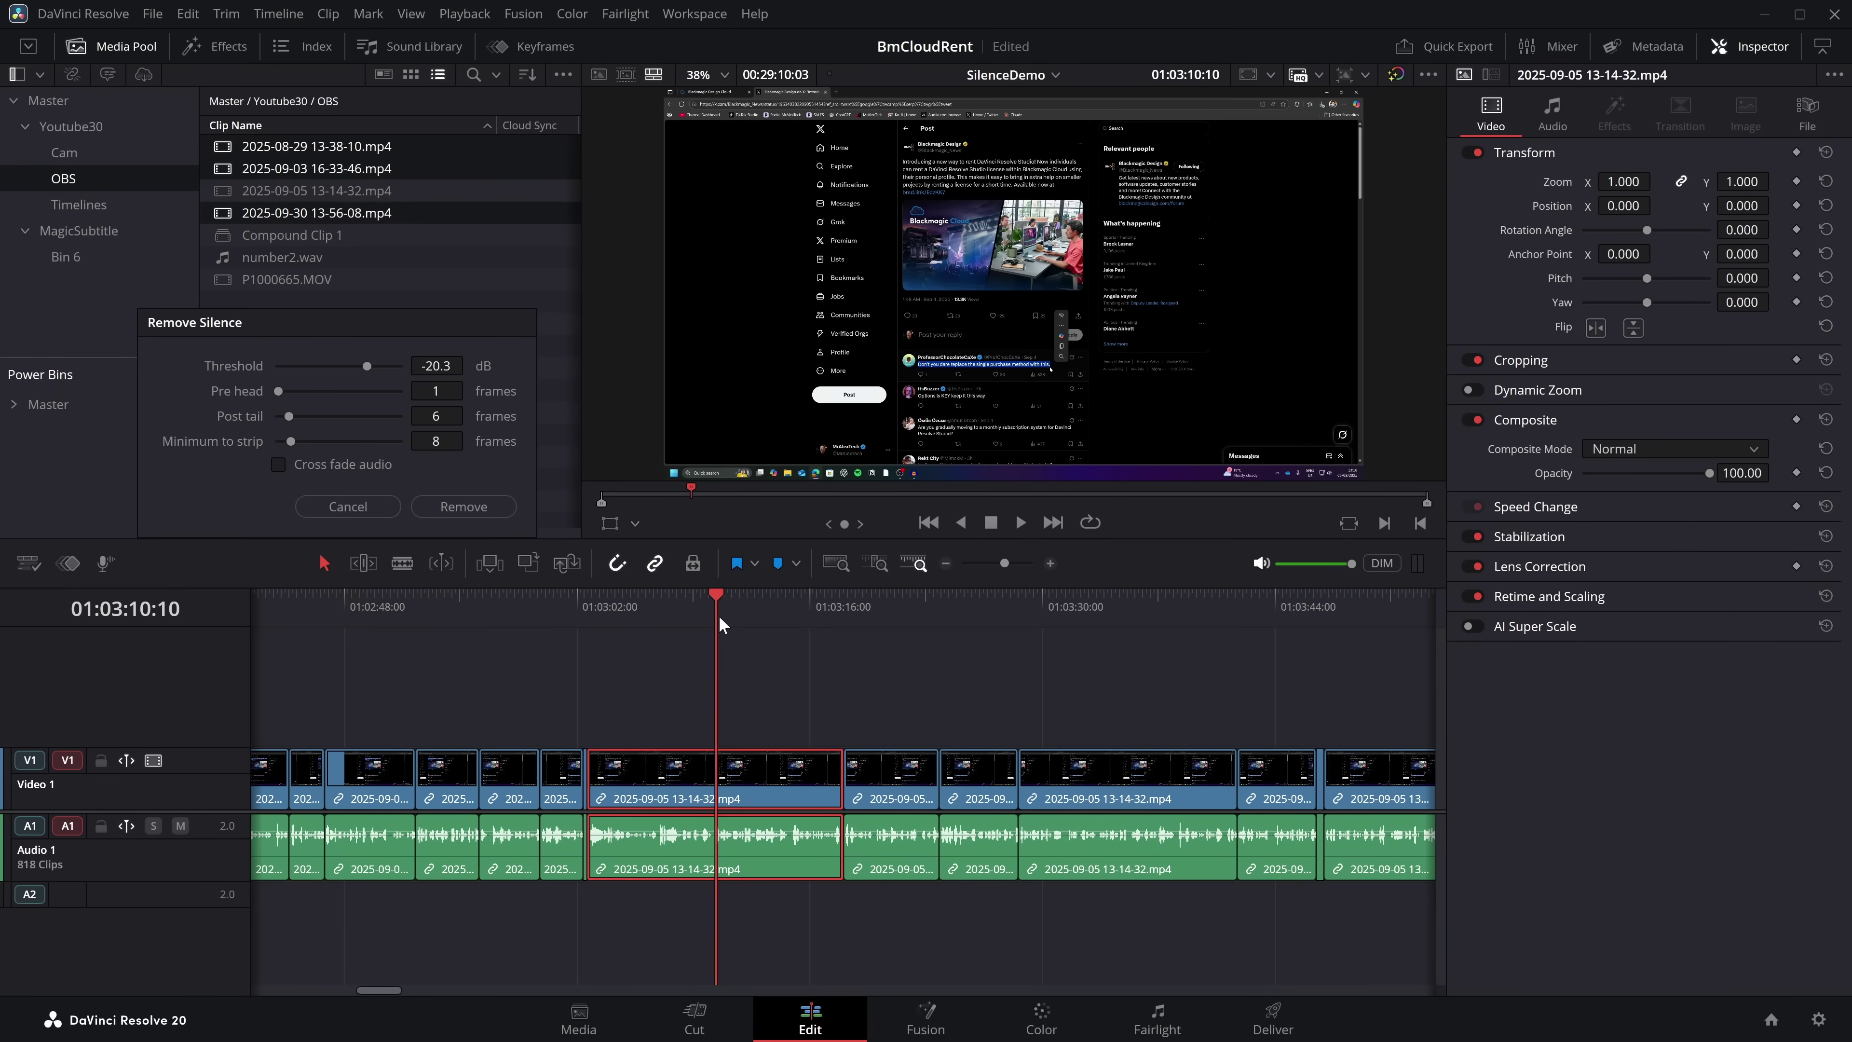